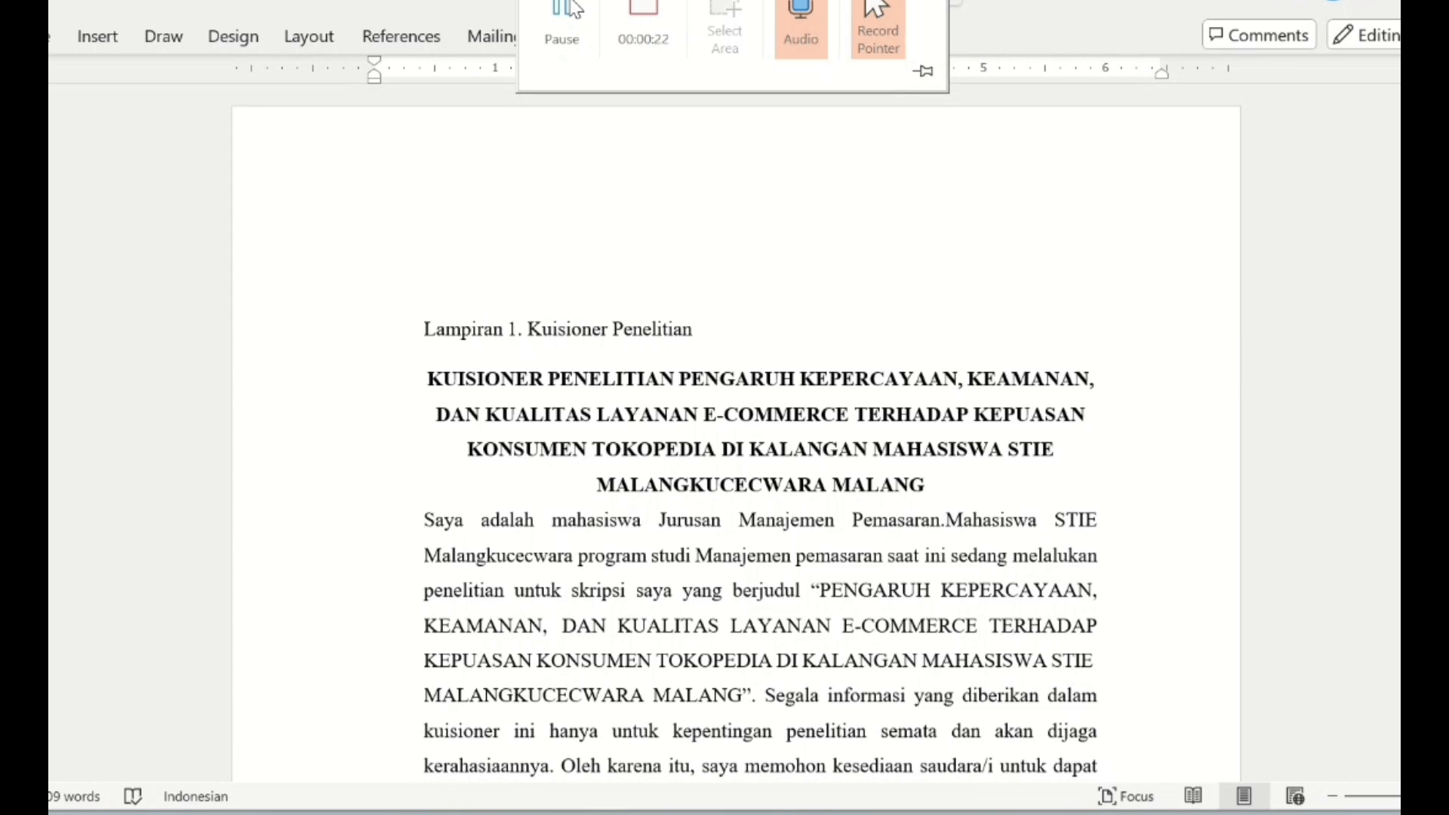
- Read through the research questionnaire, from its introduction and response scale to the Kepercayaan and Keamanan question tables
scroll(663, 576, "down", 8)
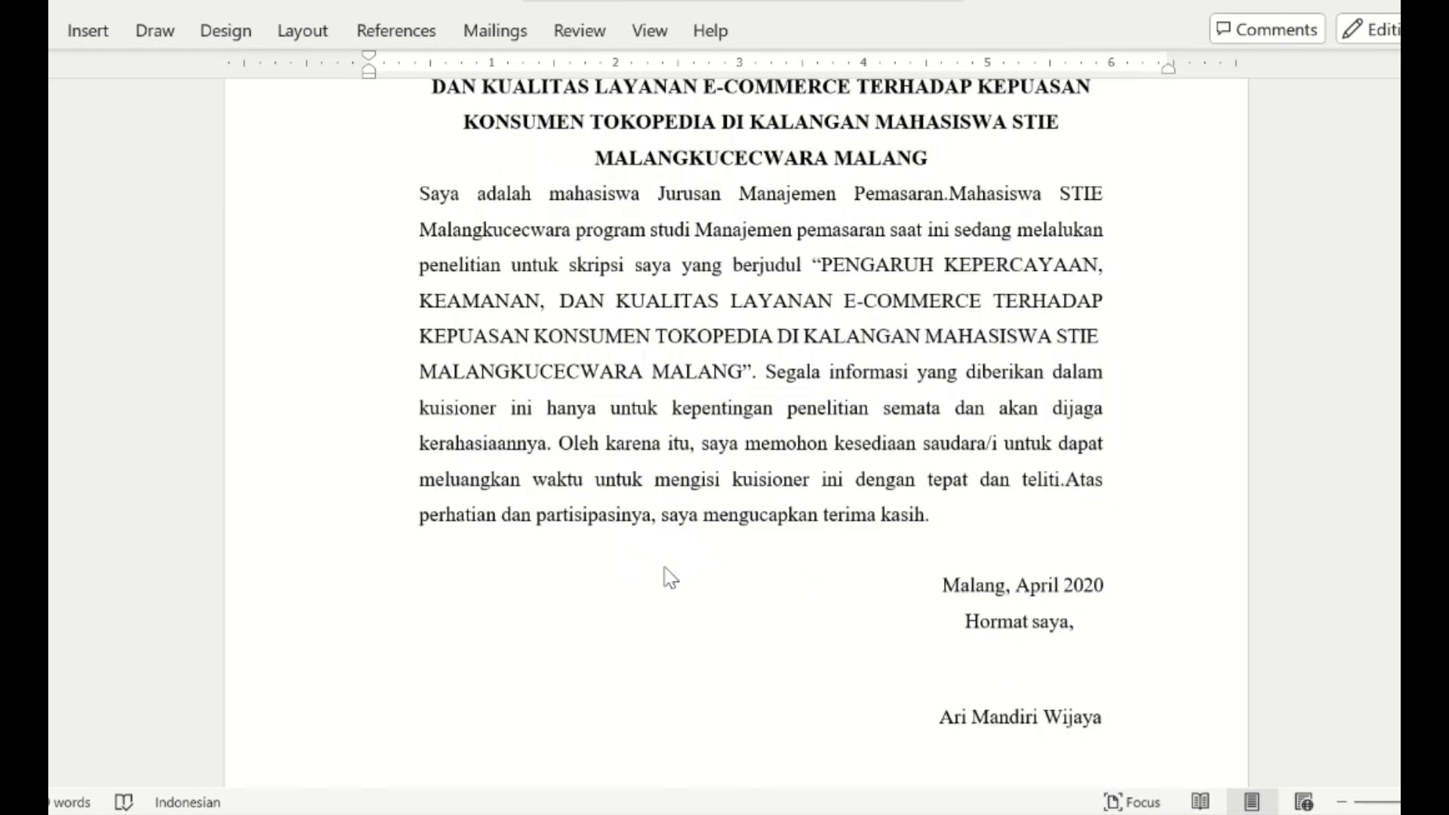
scroll(664, 575, "down", 15)
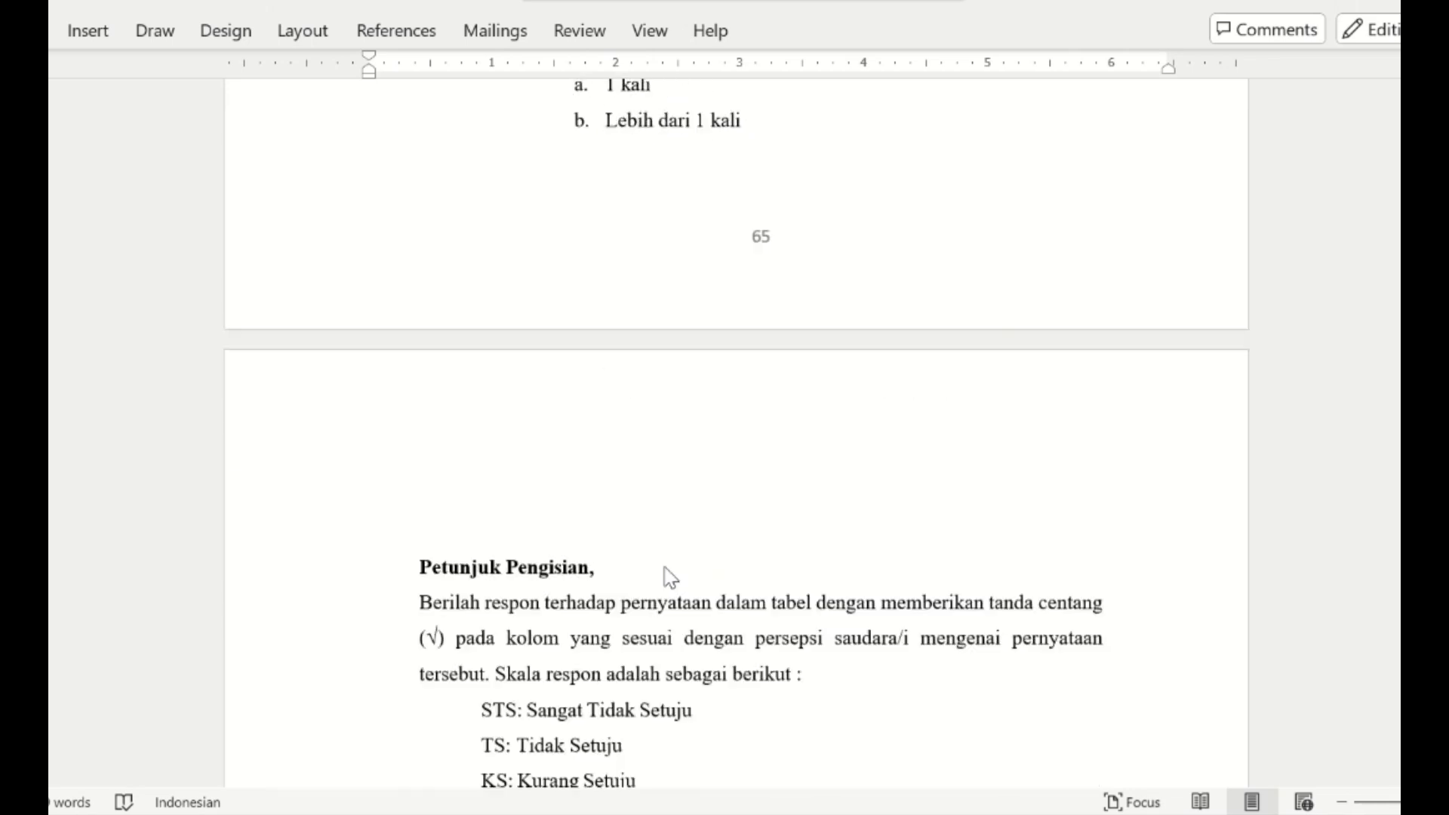
scroll(668, 576, "up", 1)
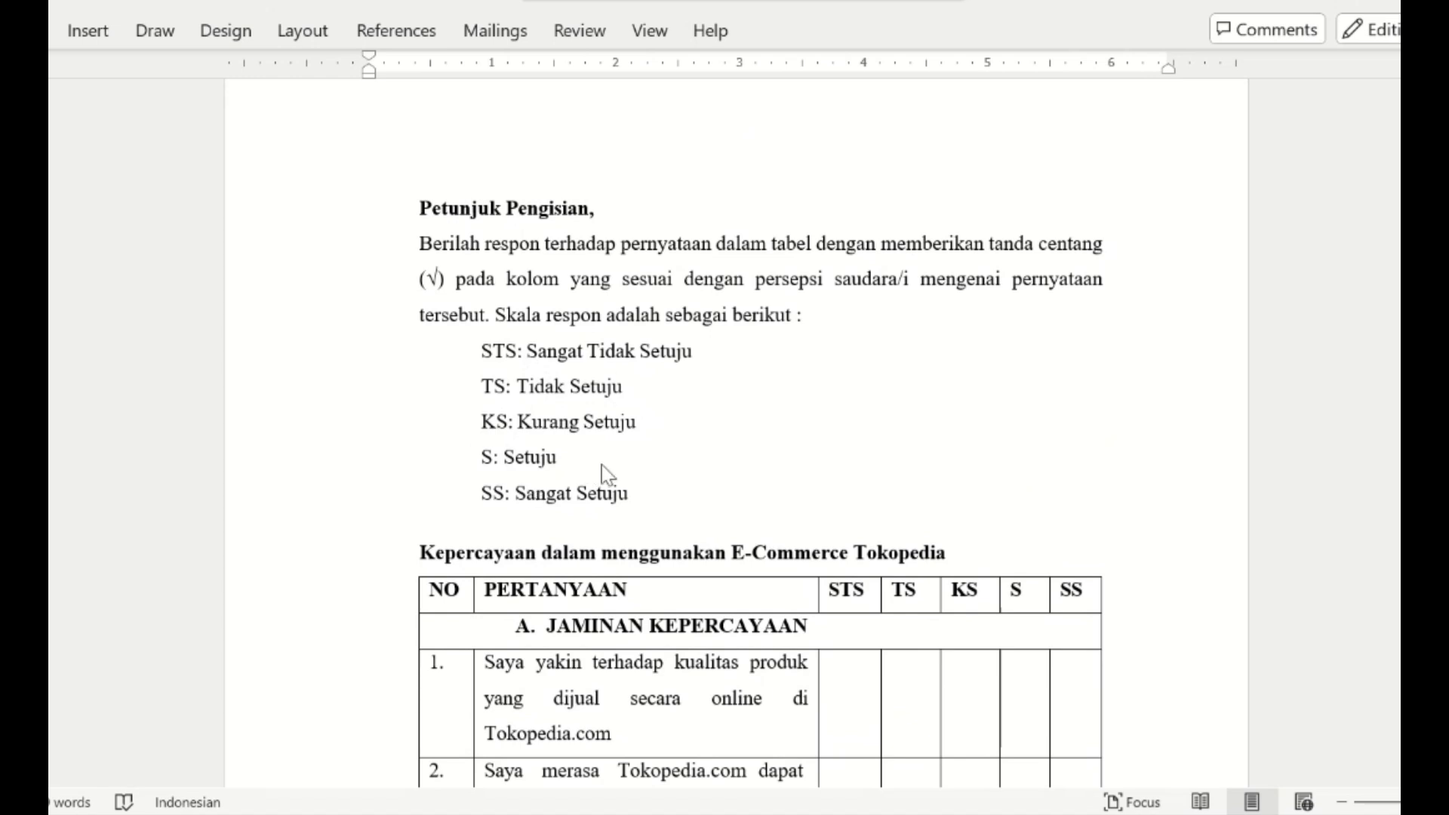
scroll(700, 520, "down", 2)
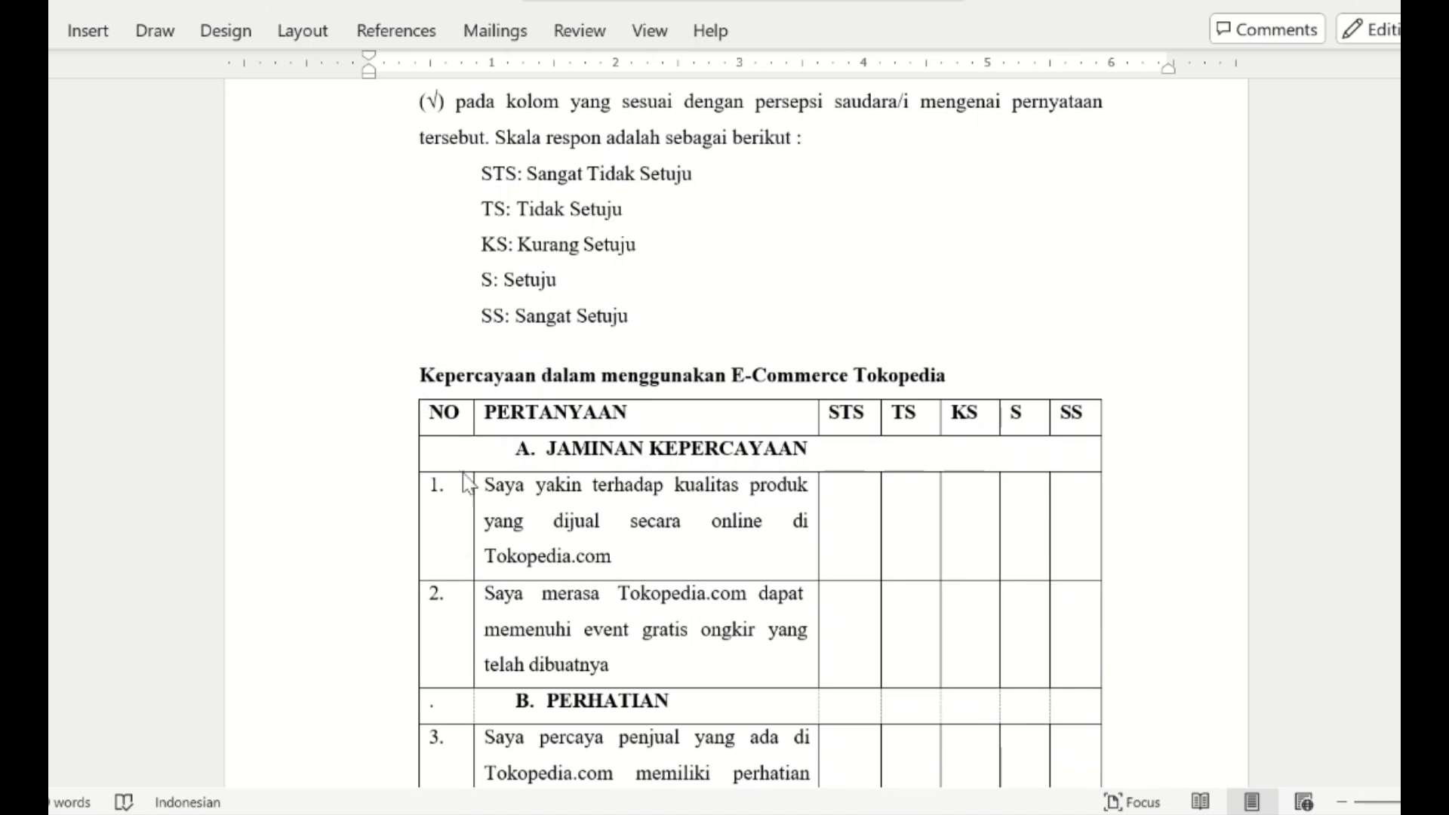
scroll(555, 557, "down", 2)
scroll(555, 557, "down", 15)
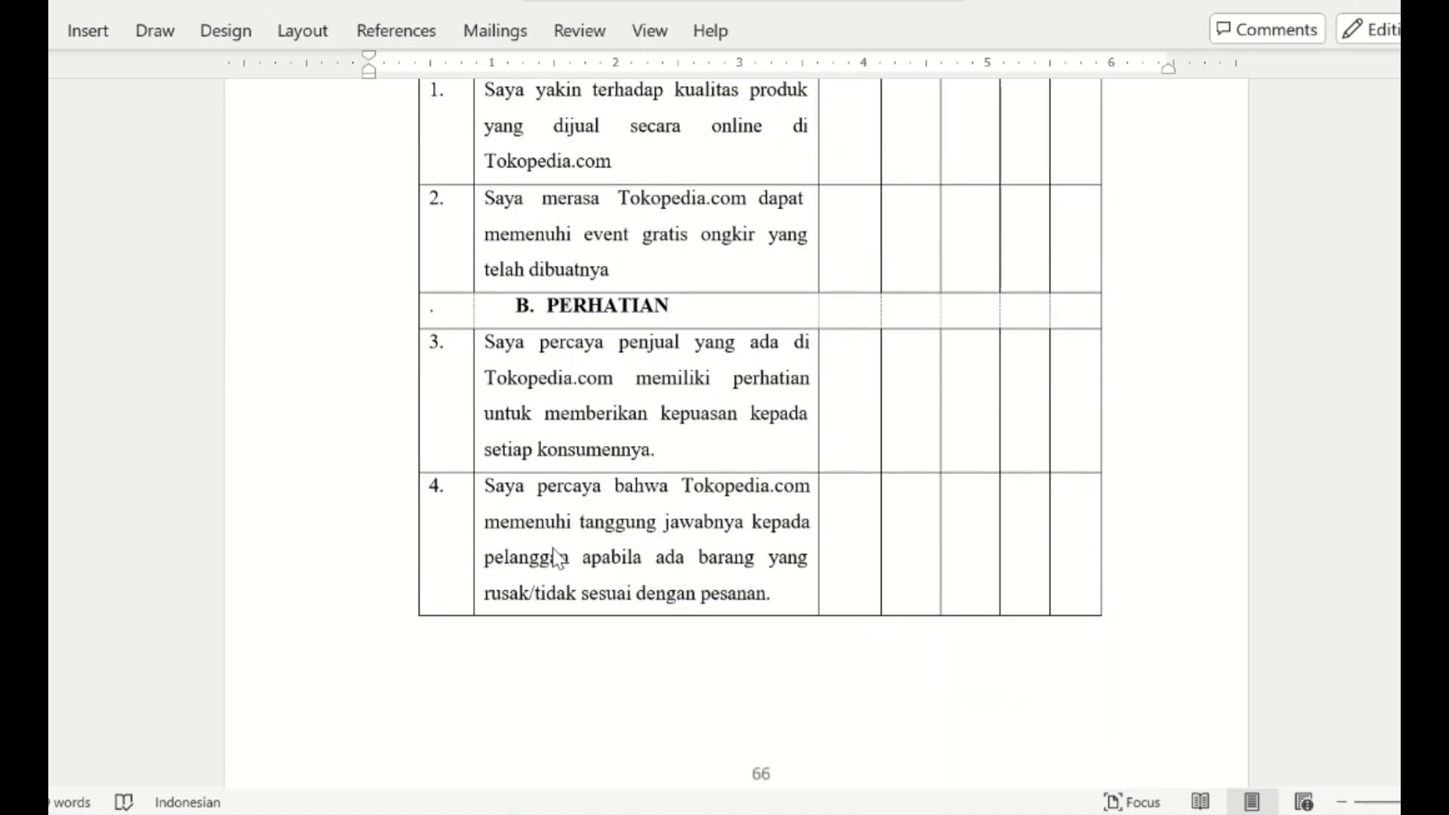
scroll(555, 557, "down", 1)
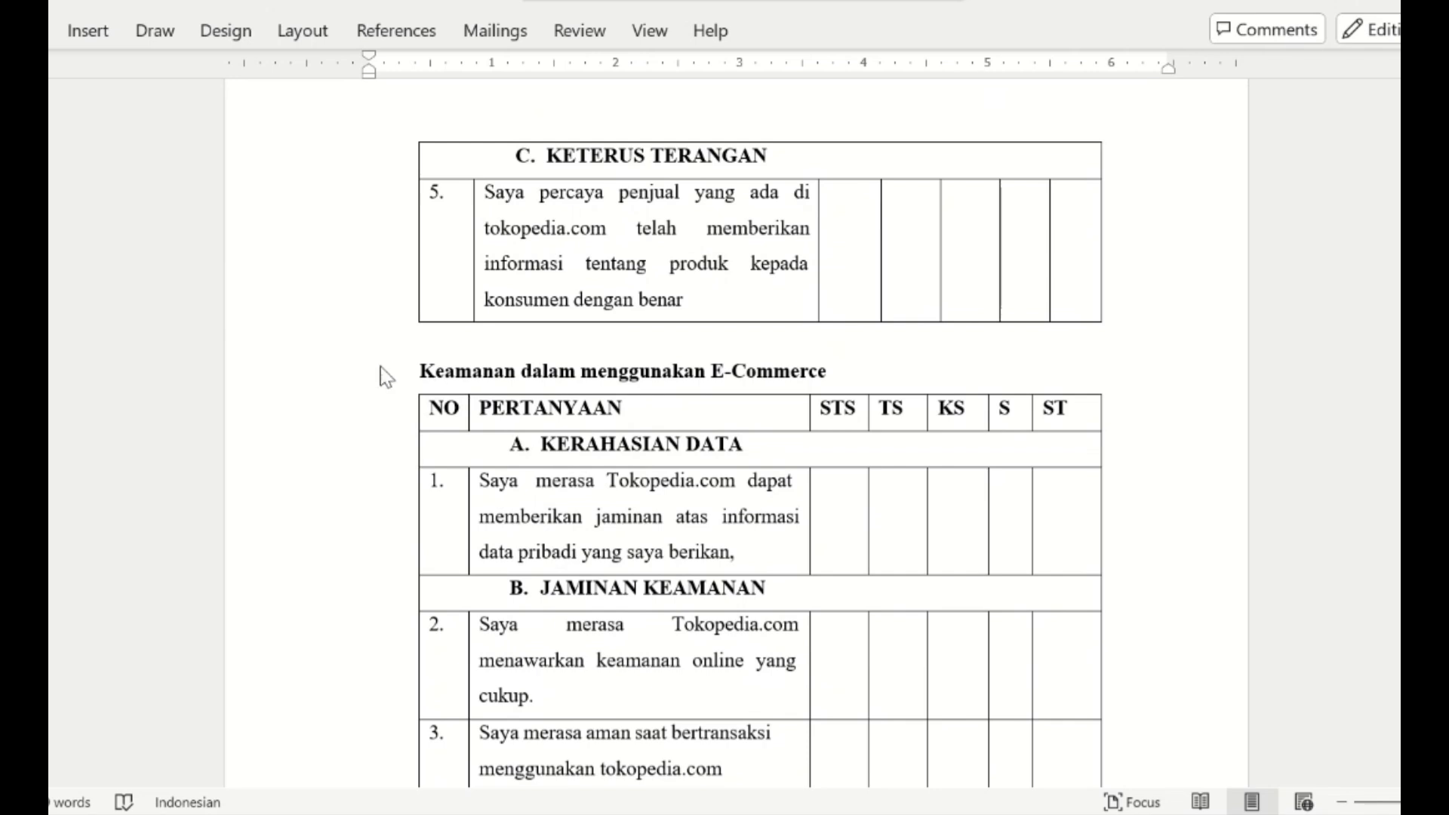
scroll(470, 489, "down", 10)
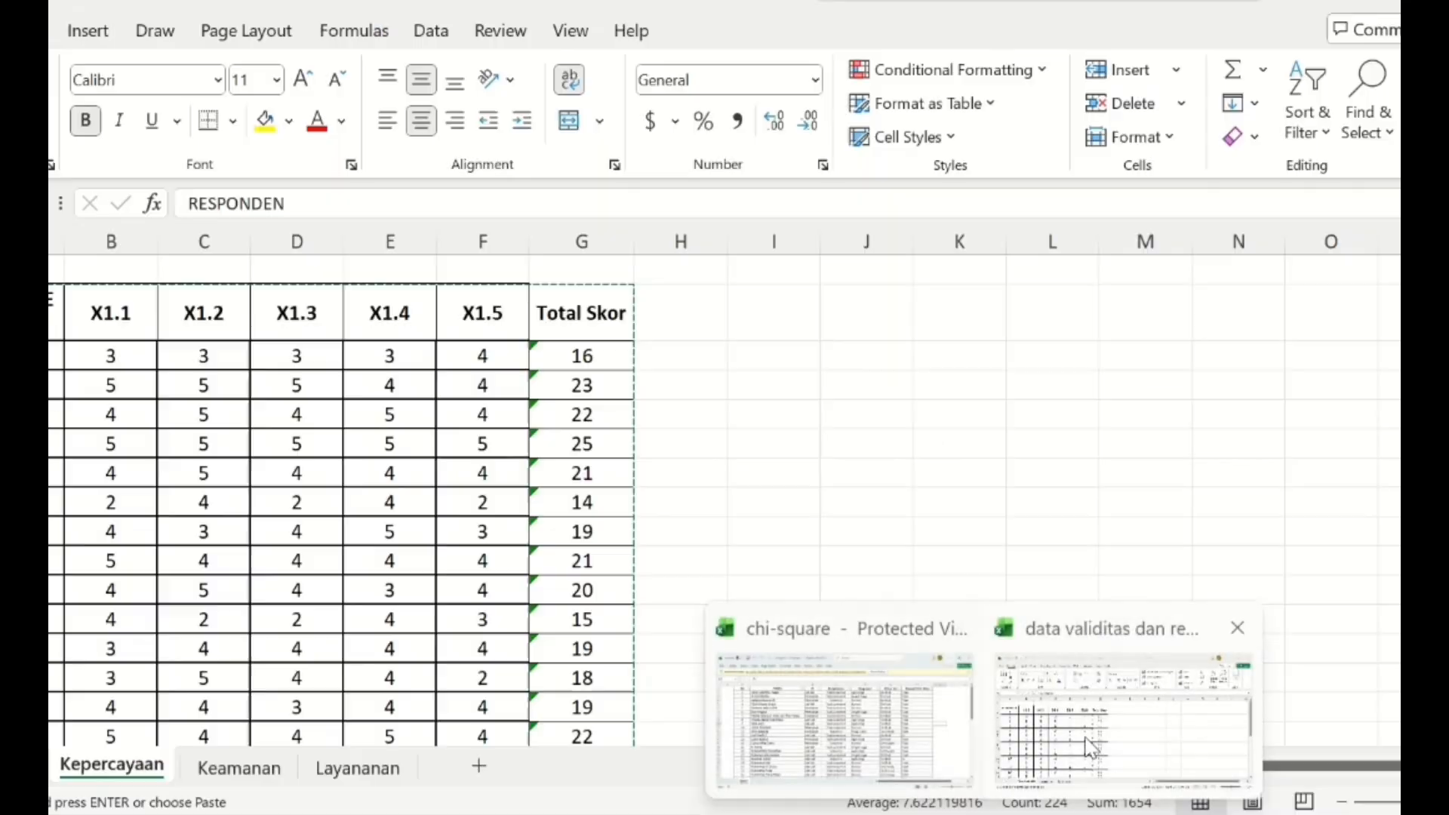
- Copy the Kepercayaan sheet's response table from Excel into the empty SPSS data sheet, including the variable names
left_click(1083, 738)
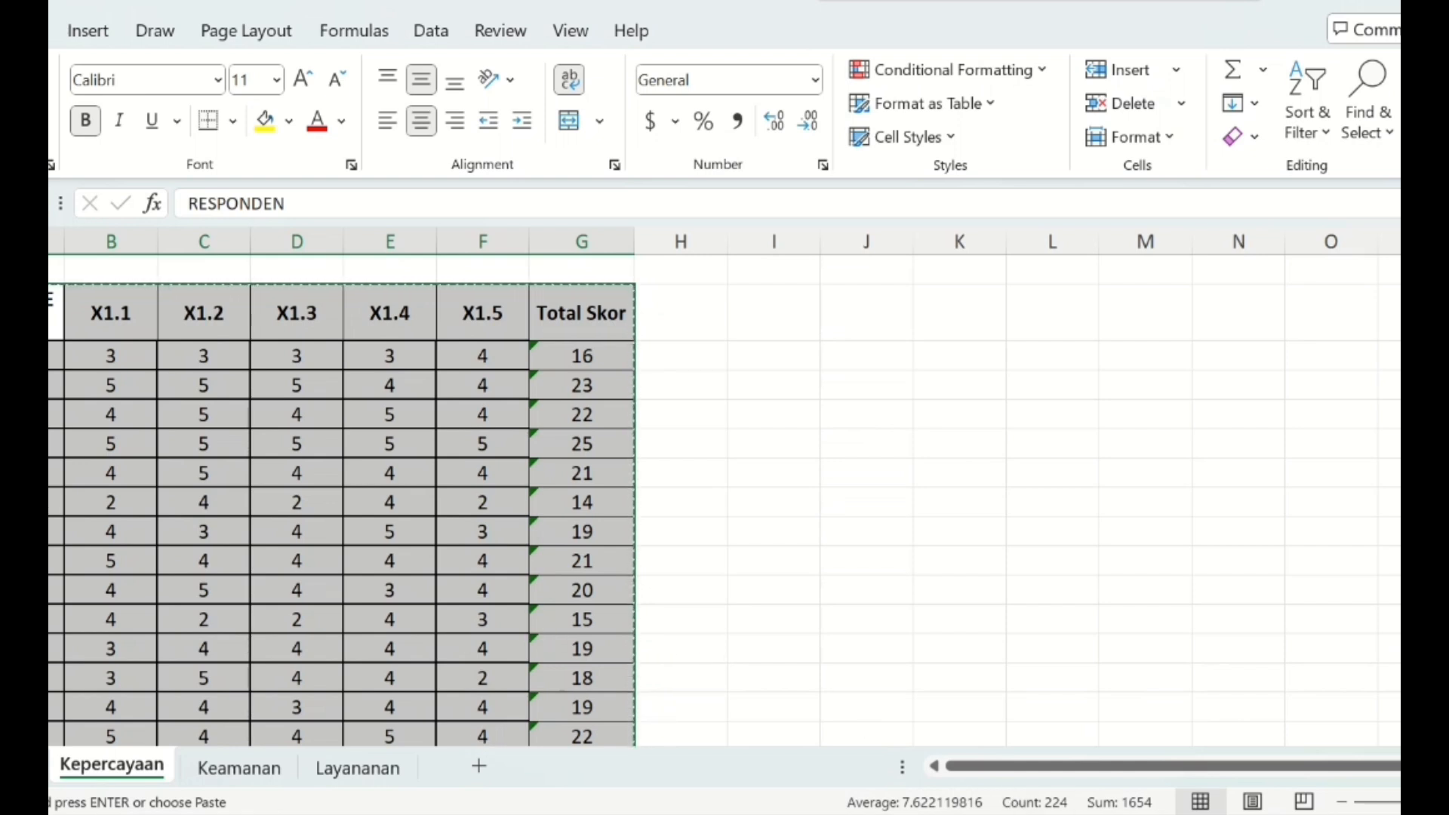
mouse_move(1051, 812)
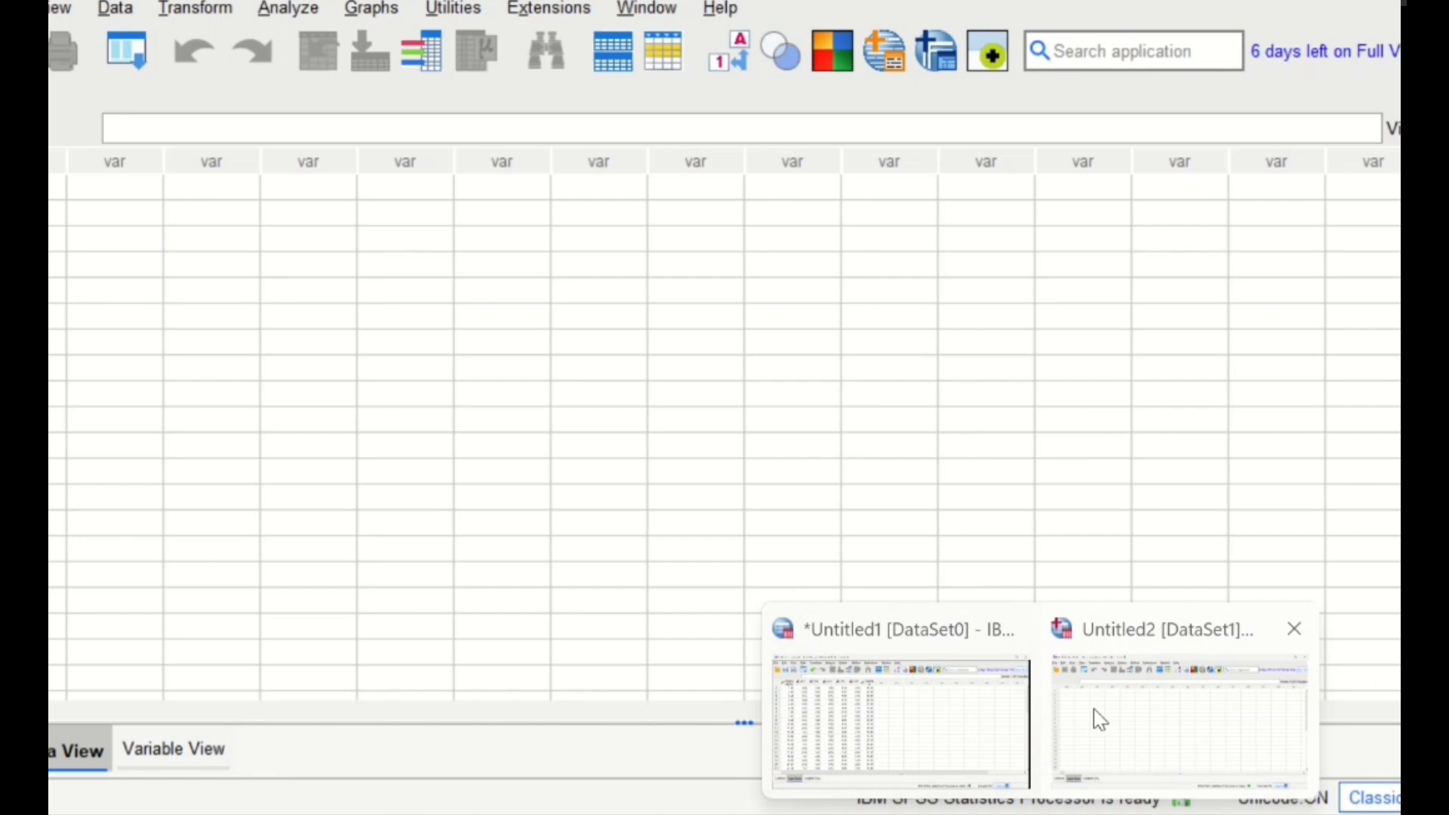
left_click(1094, 708)
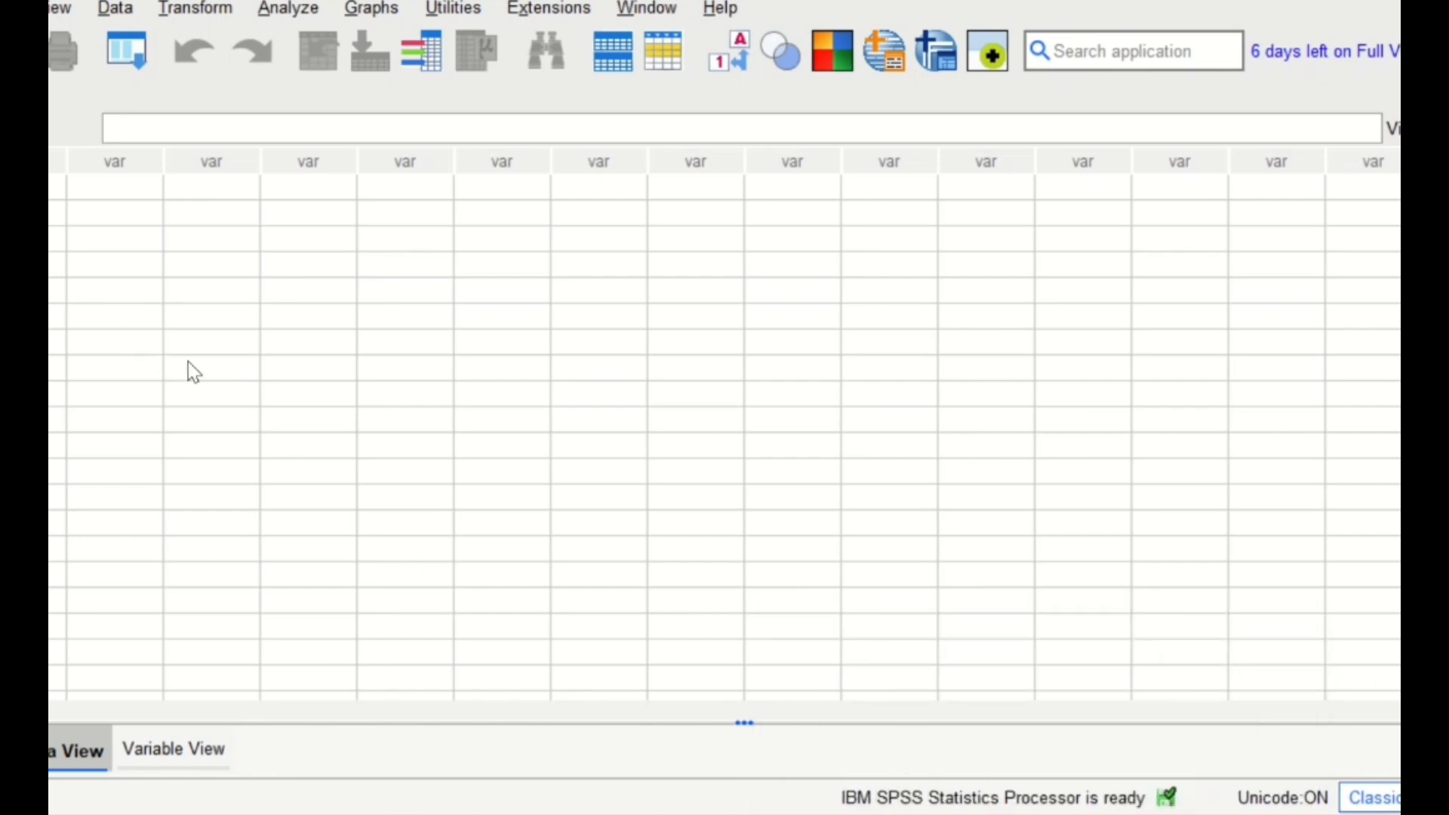
left_click(36, 188)
right_click(50, 188)
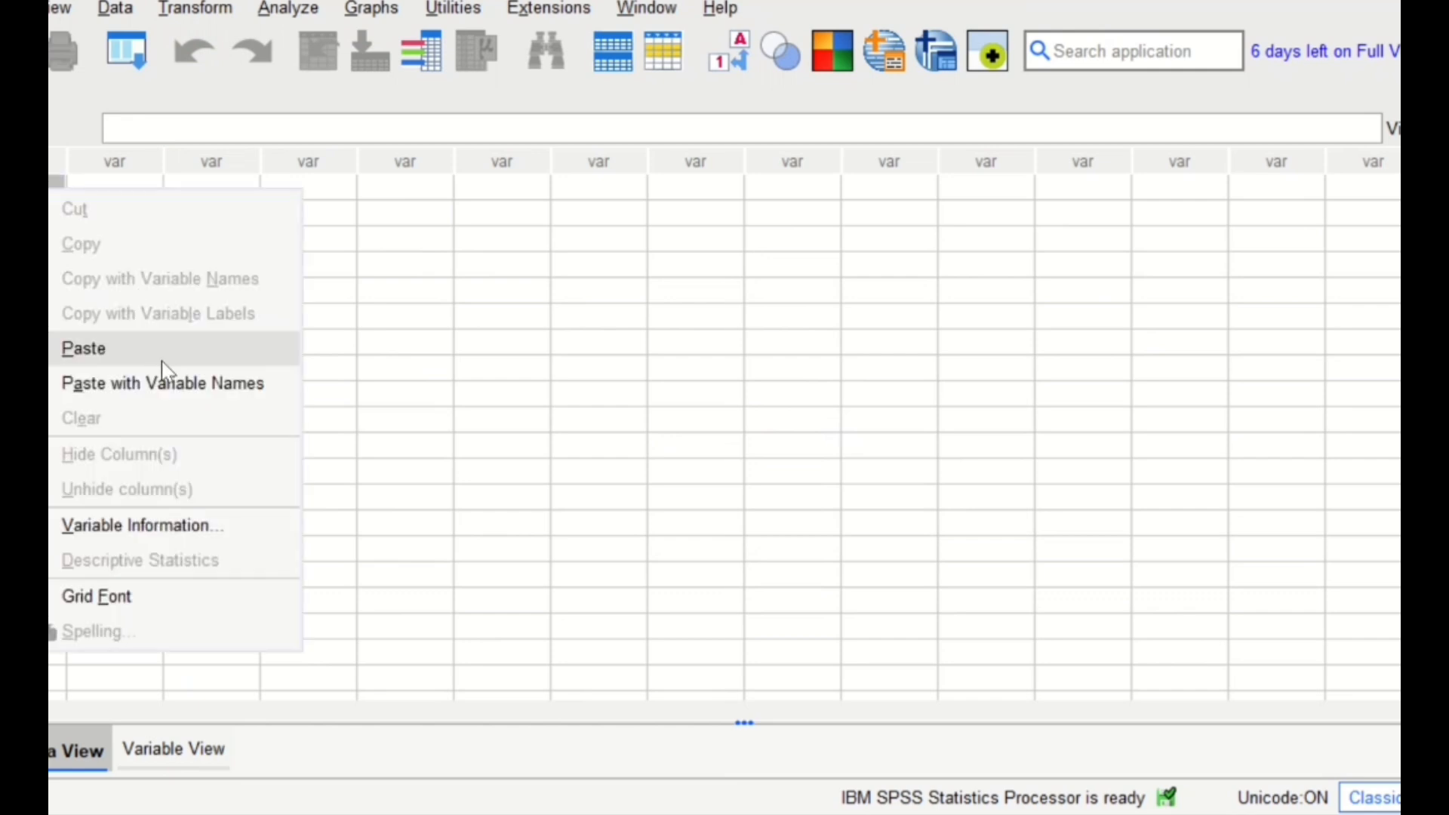
left_click(173, 384)
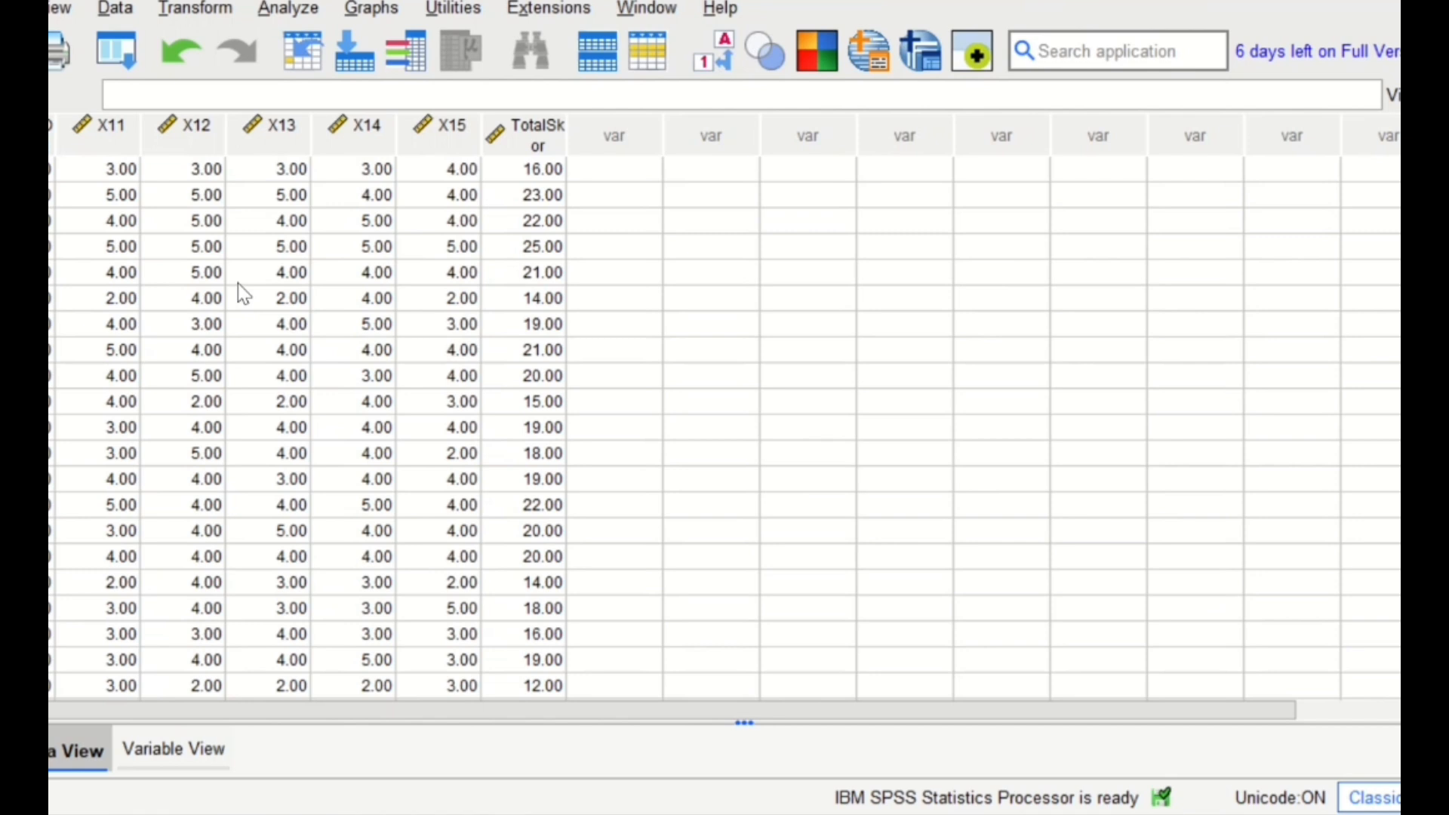
- Run a two-tailed Pearson bivariate correlation on X1.1 to X1.5 and Total Skor
left_click(307, 12)
mouse_move(466, 326)
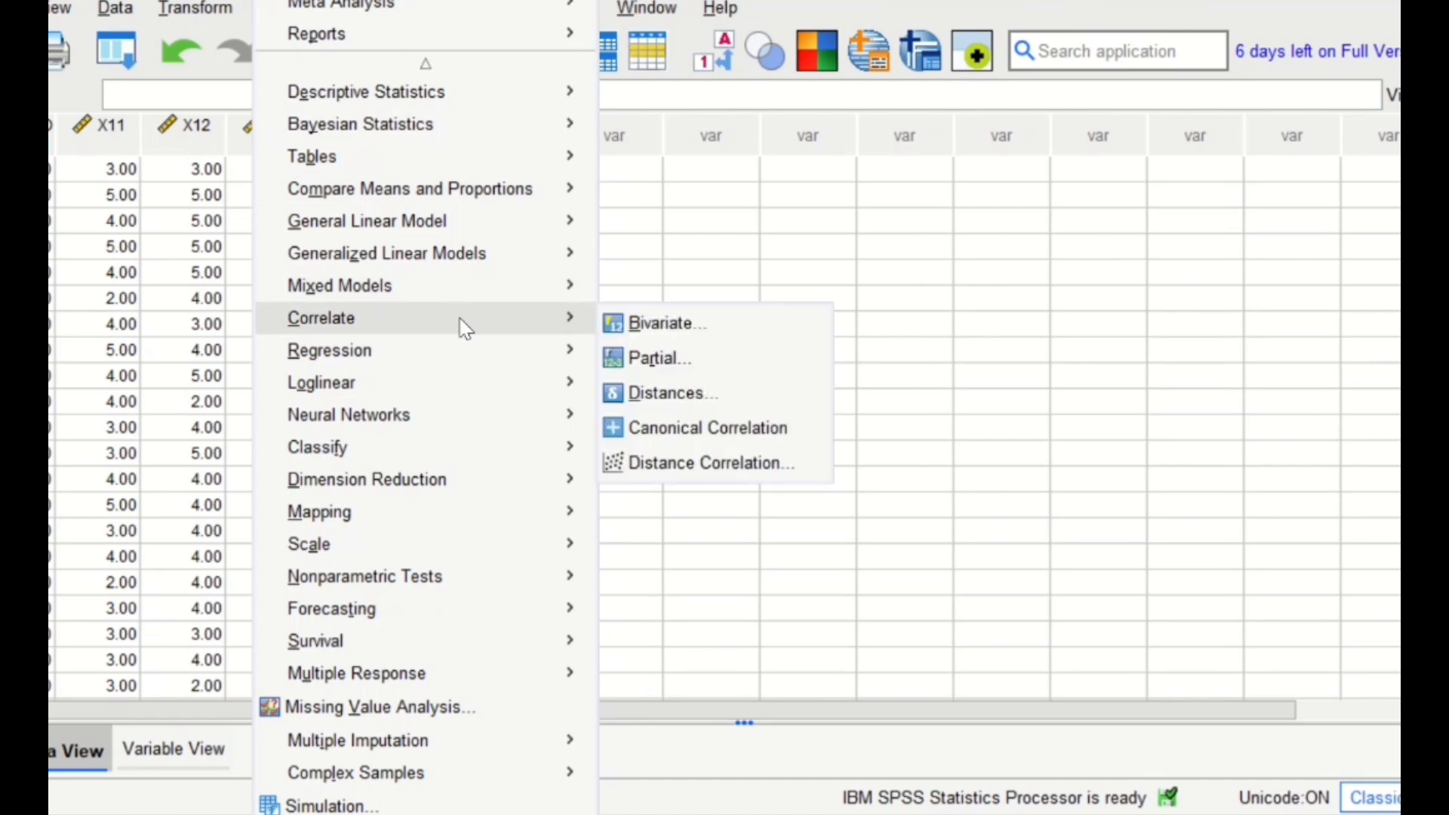
left_click(697, 323)
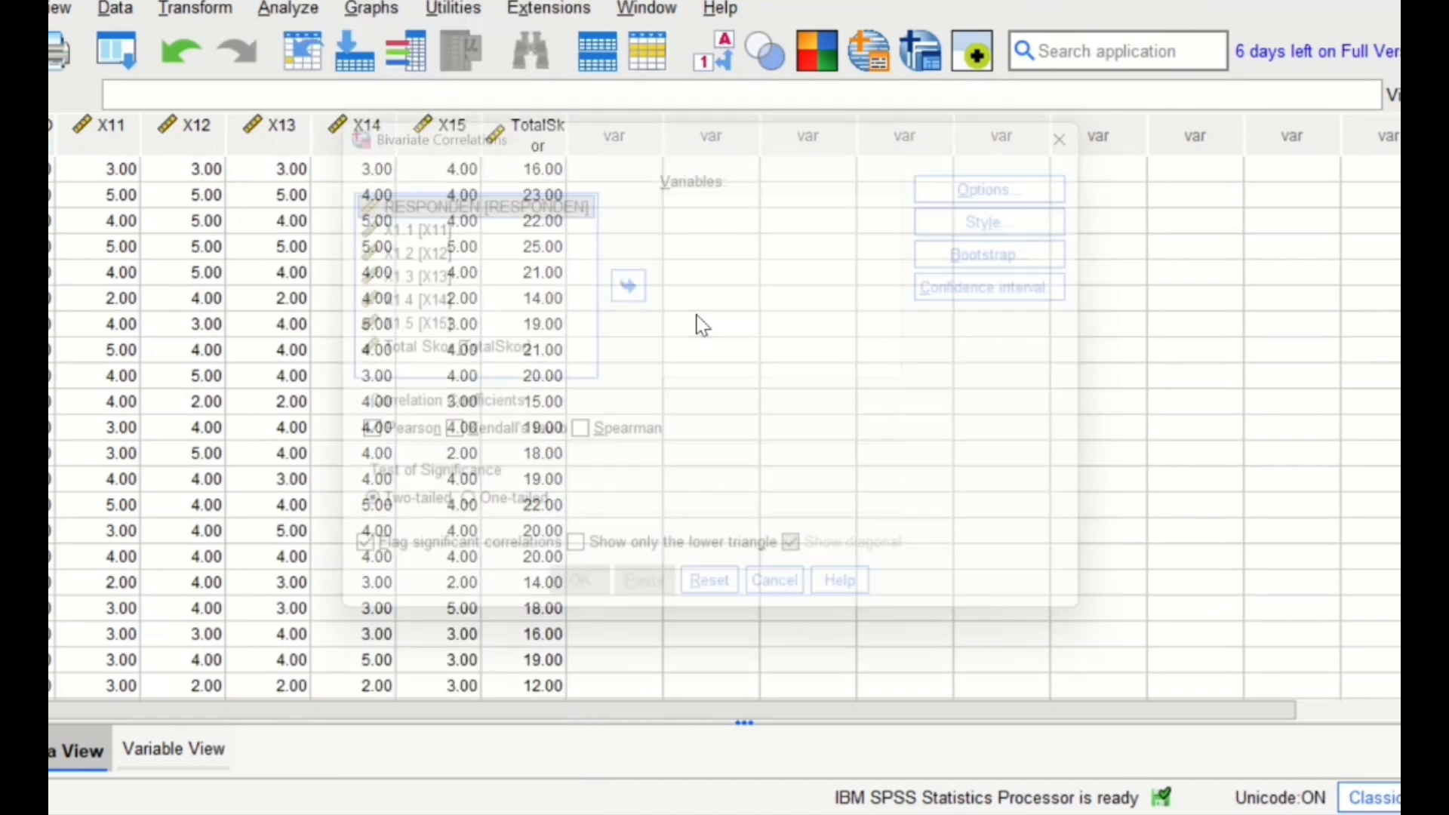
left_click(441, 235)
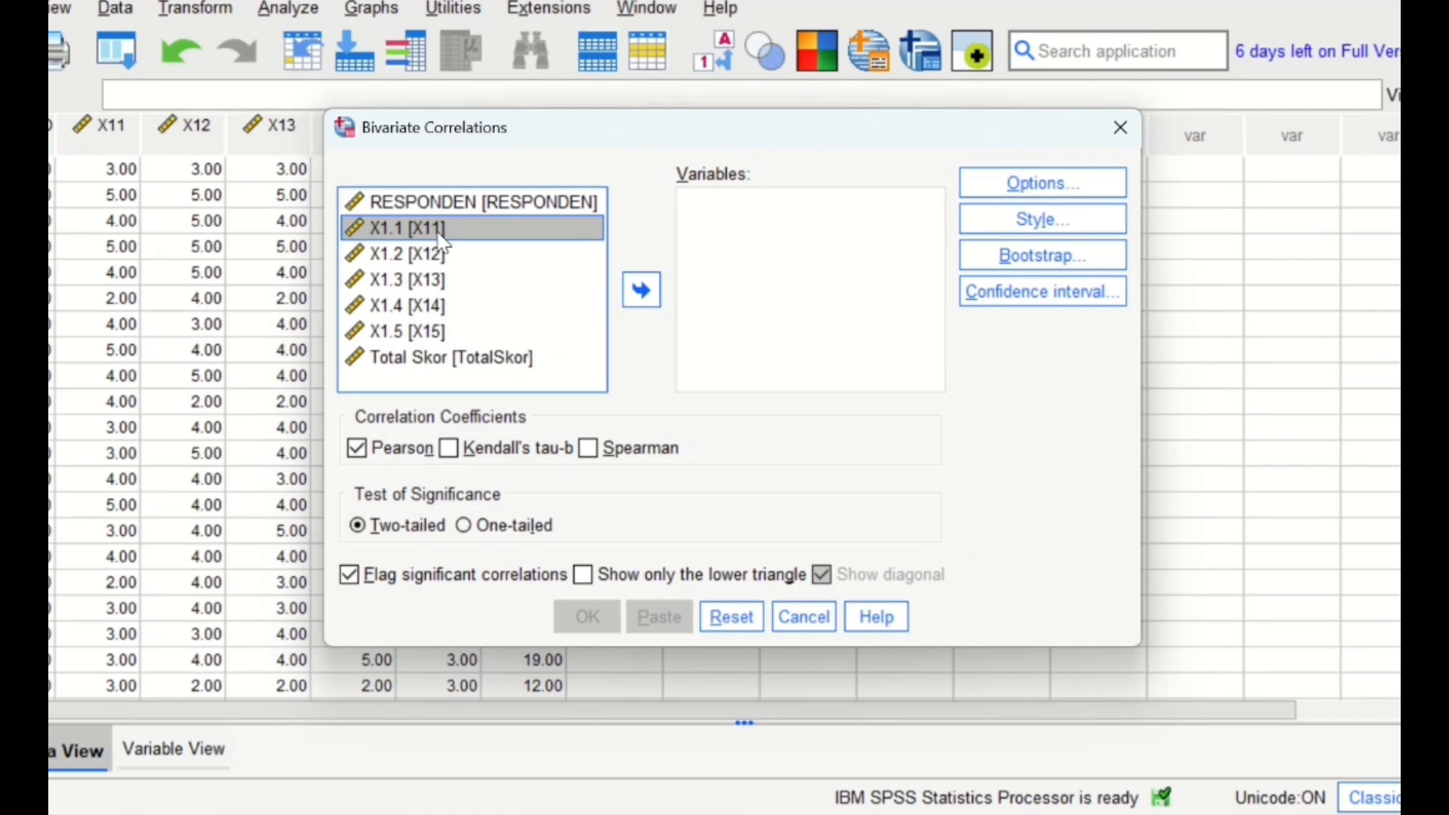
key("shift+Down")
key("shift+Down")
key("shift+Down")
key("shift+Down")
key("shift+Down")
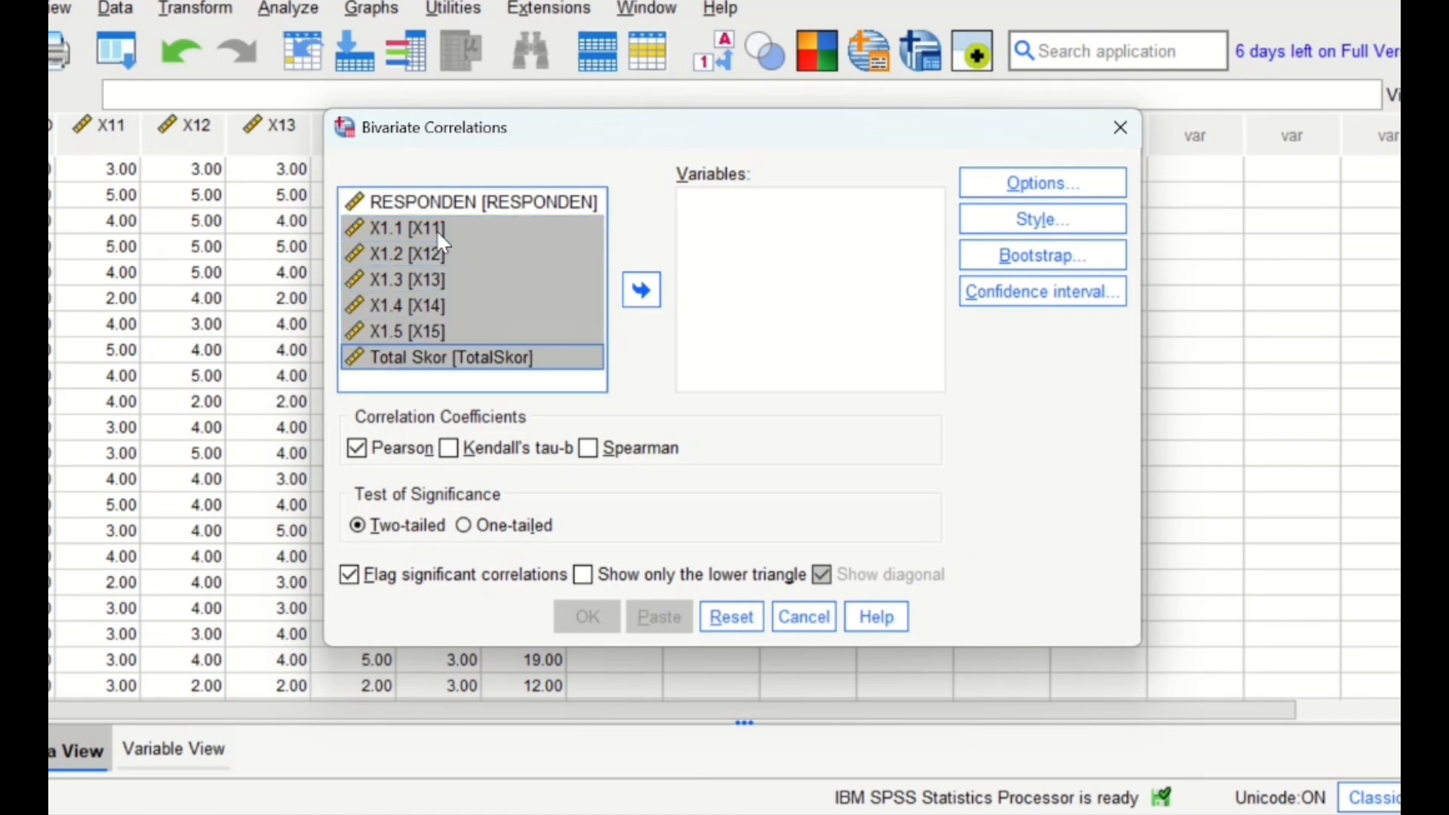
left_click(641, 290)
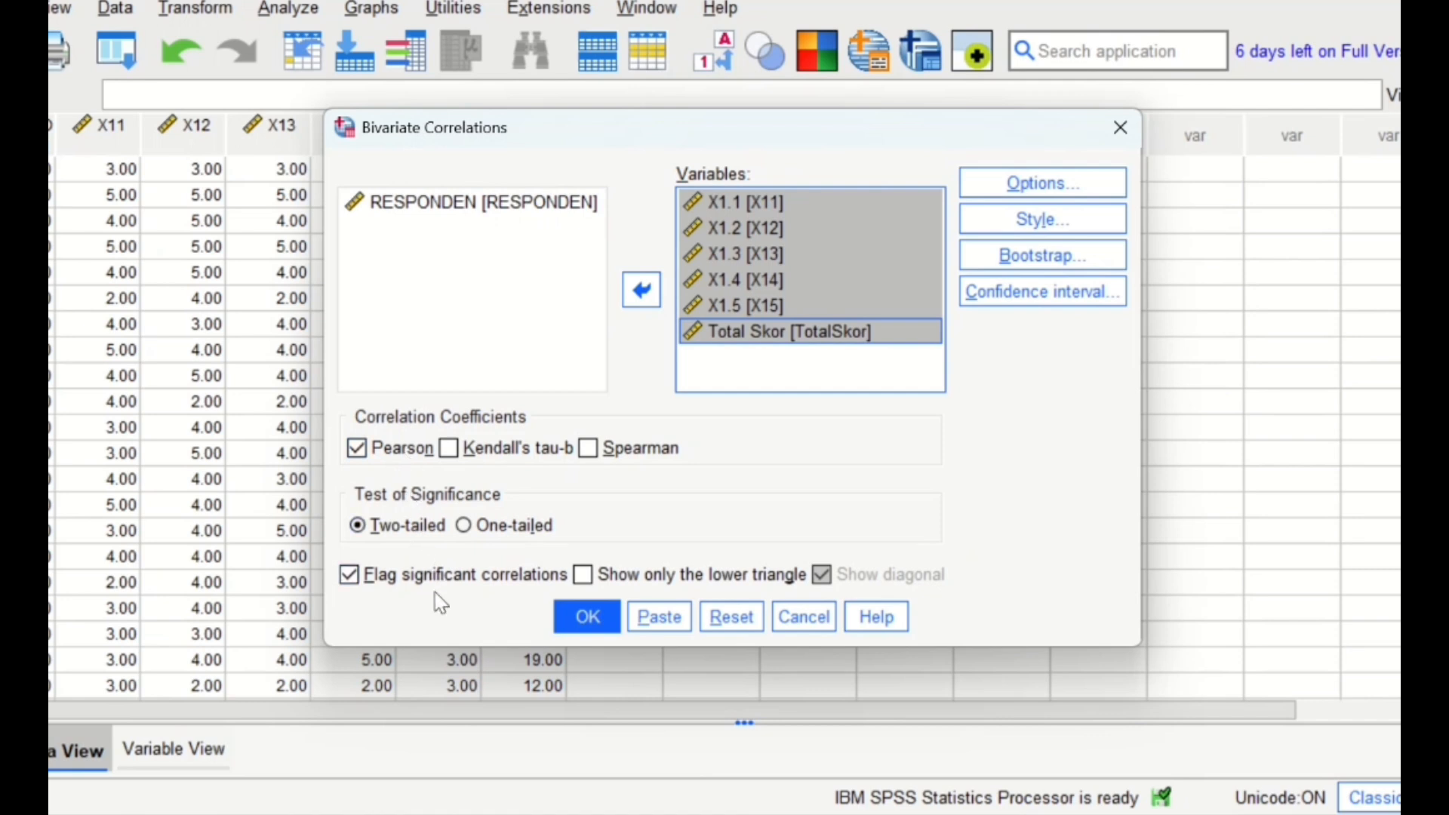
left_click(597, 619)
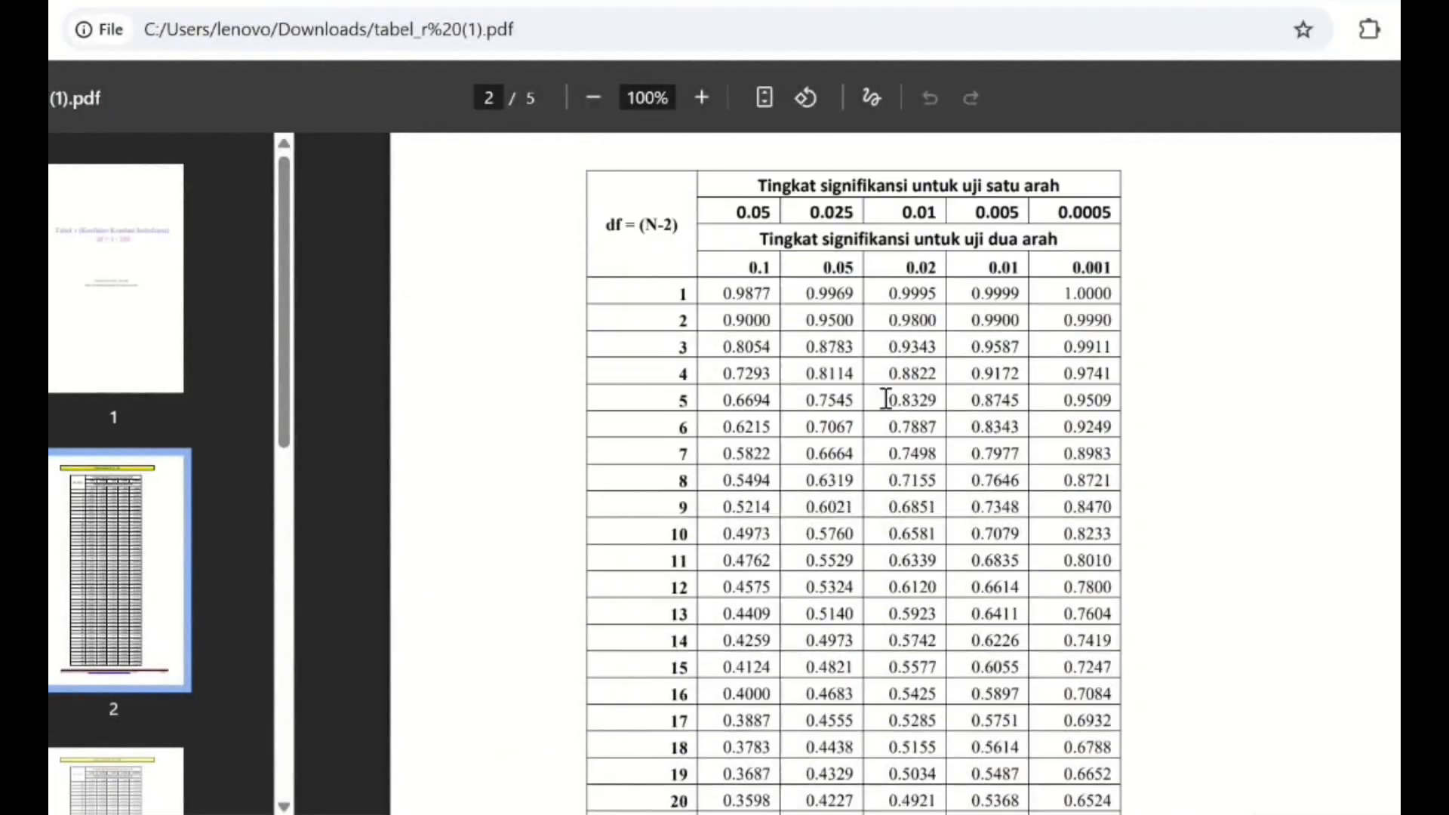
- Find and highlight the df 28 critical value at the 0.05 two-tailed significance level in the r table PDF
scroll(885, 398, "up", 10)
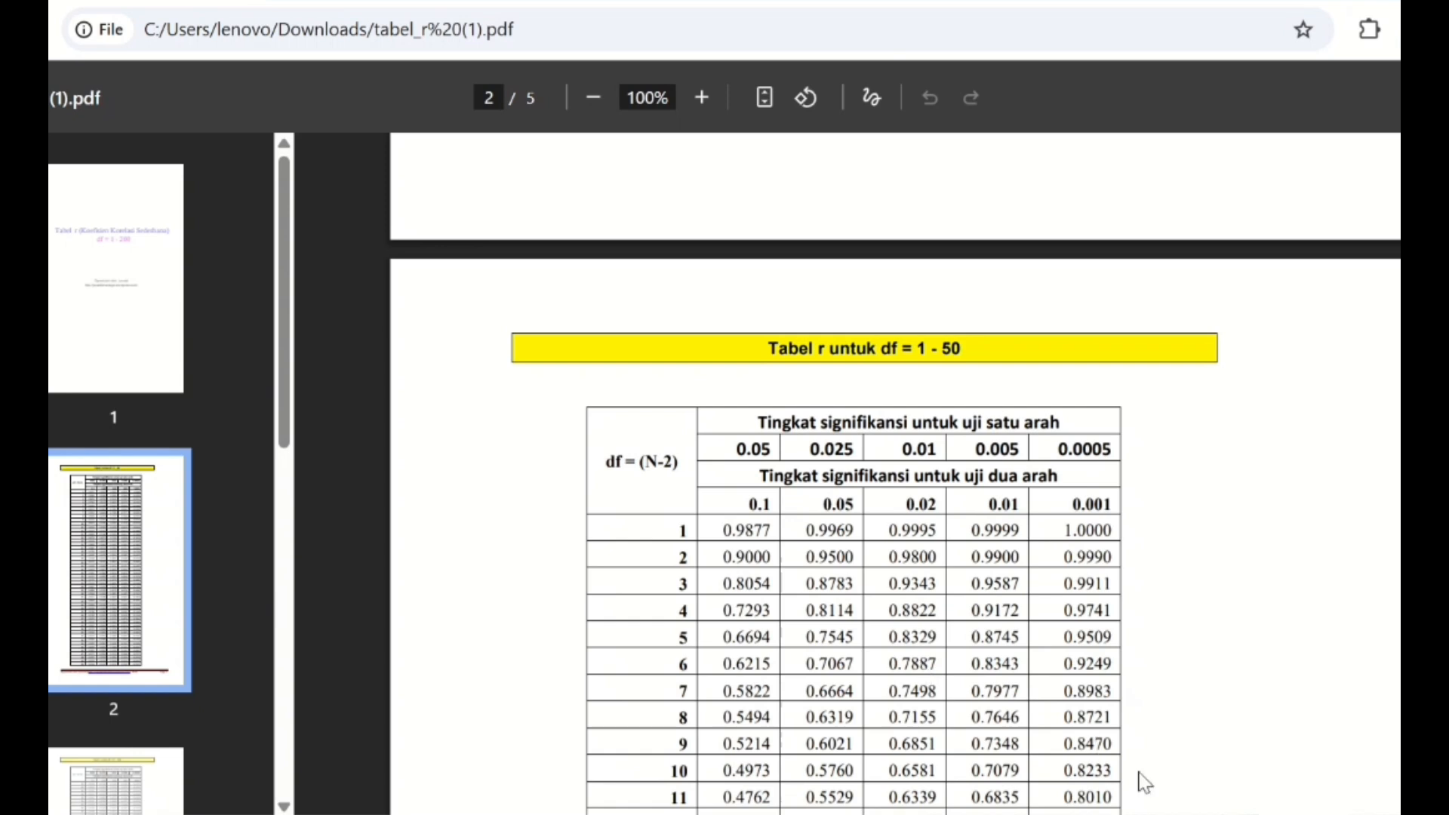
scroll(838, 596, "down", 2)
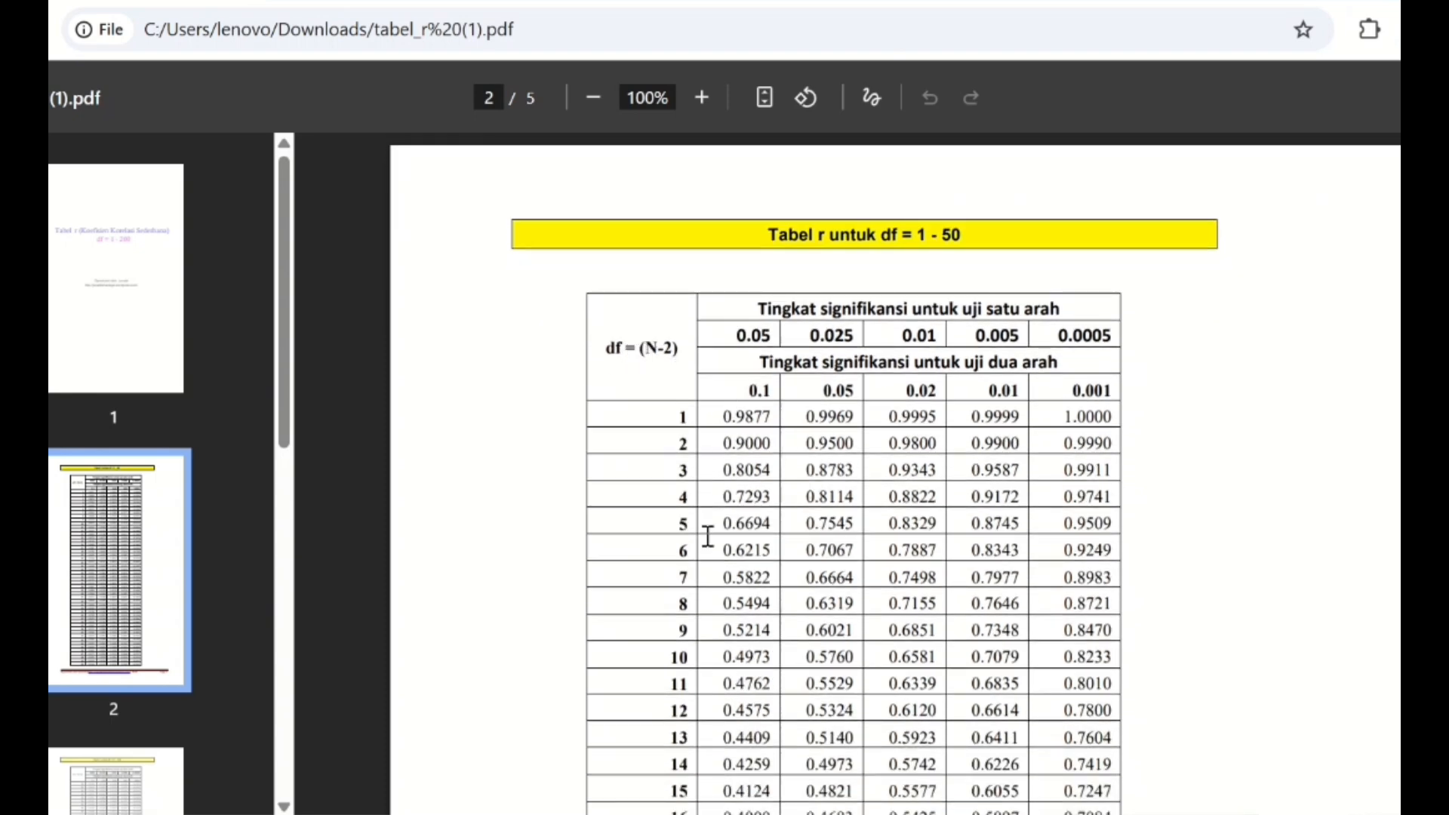
scroll(703, 536, "down", 5)
scroll(708, 536, "down", 4)
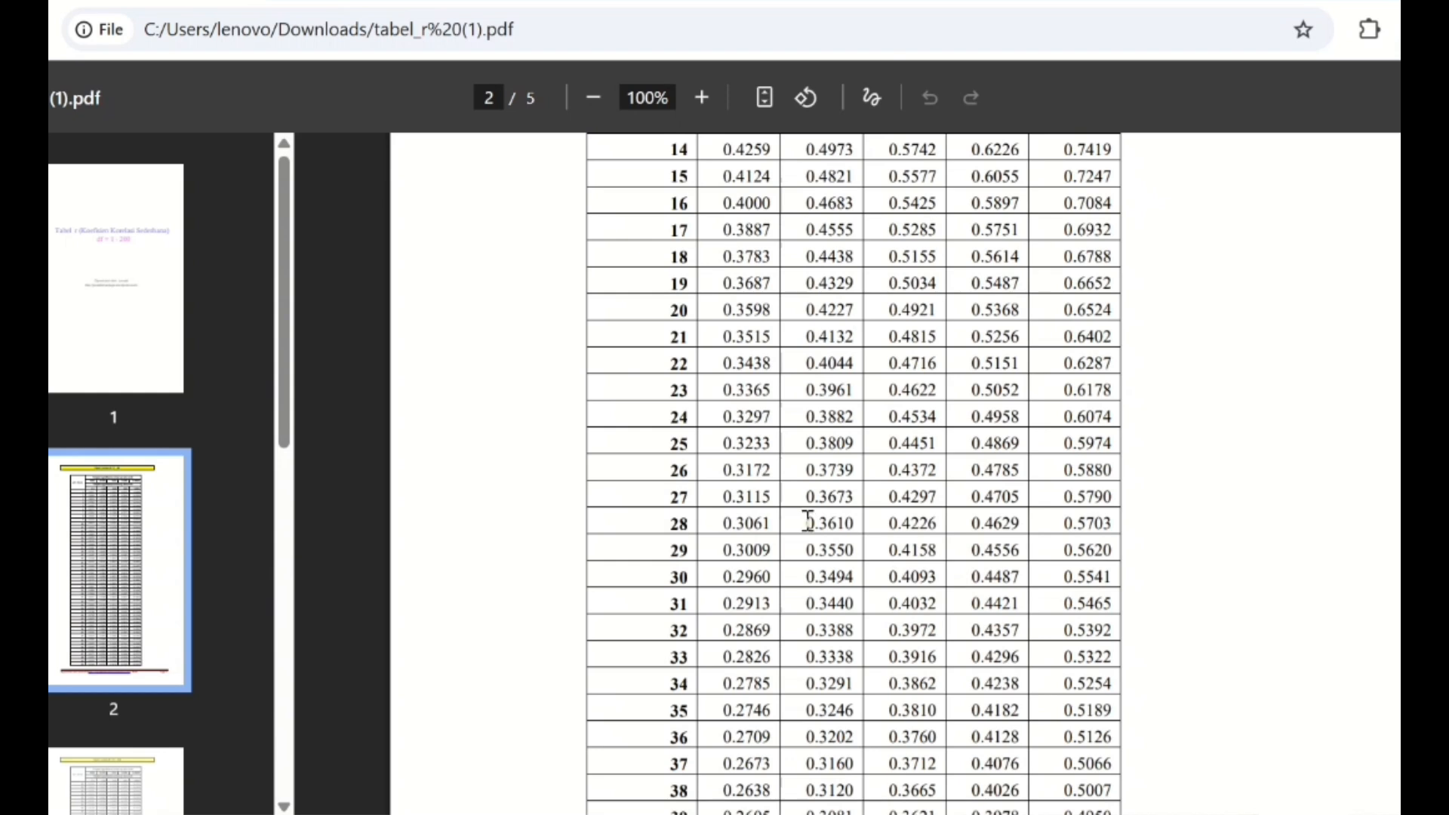
left_click_drag(807, 521, 850, 531)
- Compare the Total Skor correlations in the SPSS output with the highlighted critical value in the r table PDF
mouse_move(1041, 814)
left_click(1148, 702)
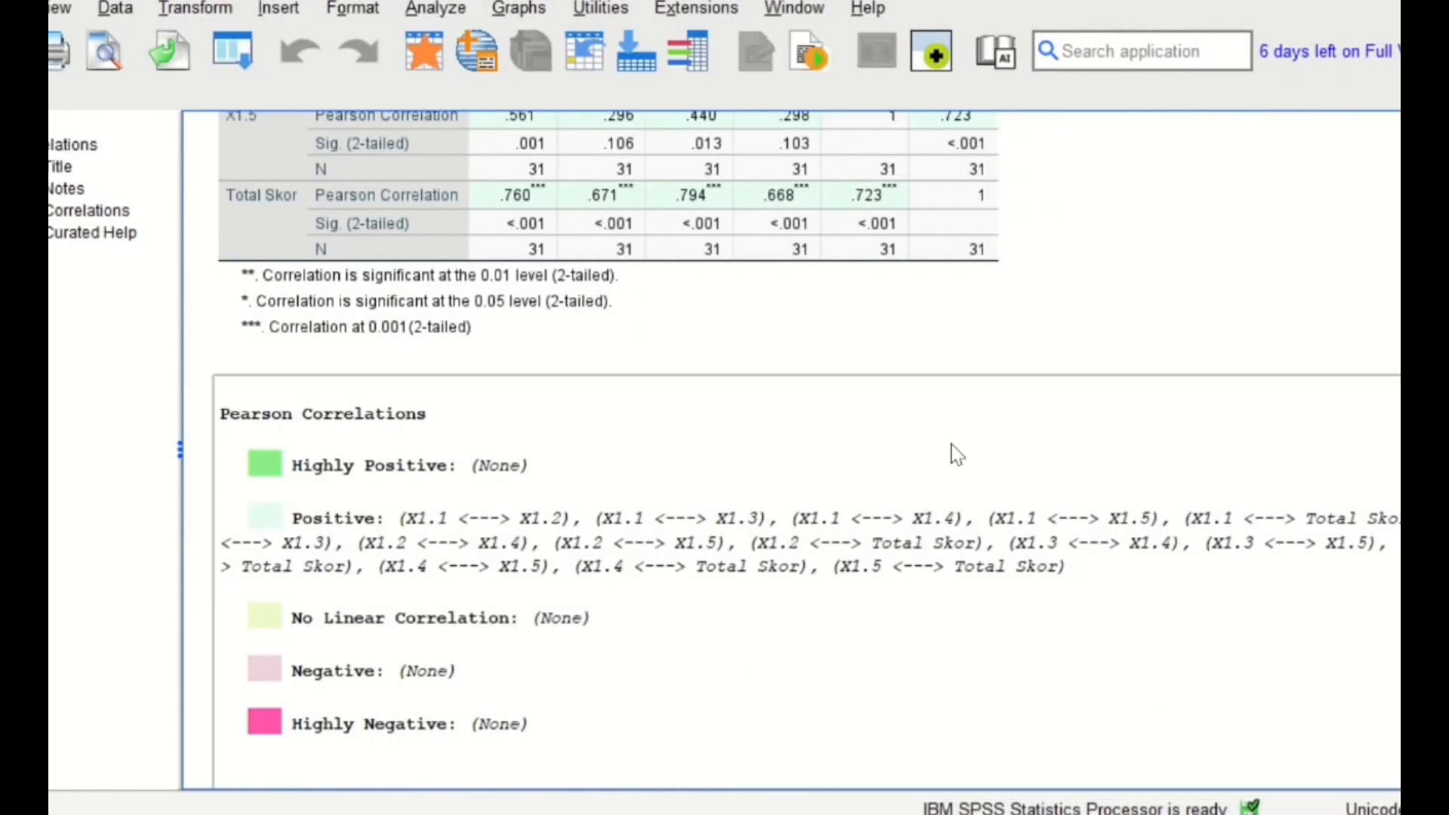
scroll(880, 388, "up", 5)
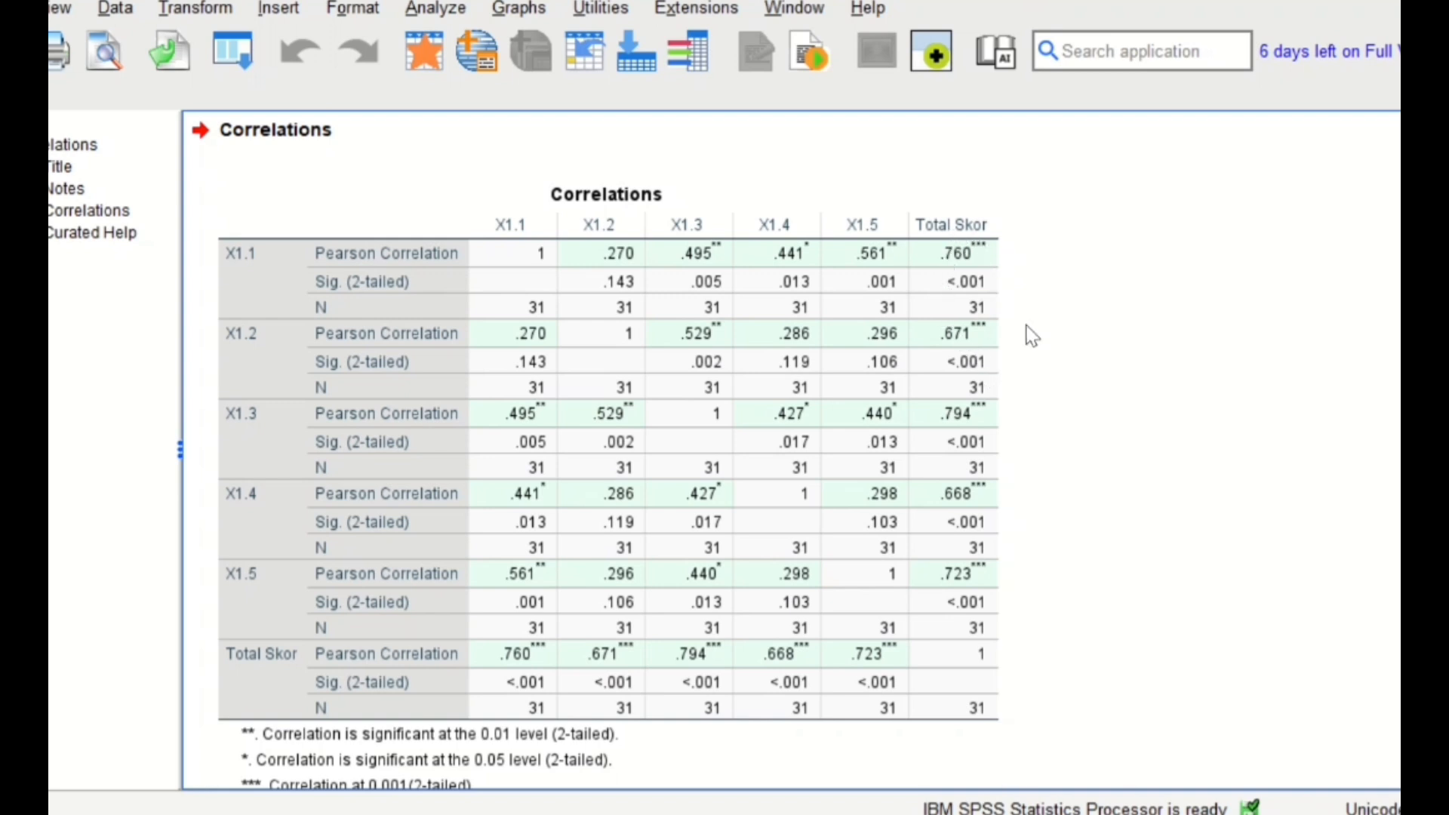
mouse_move(927, 814)
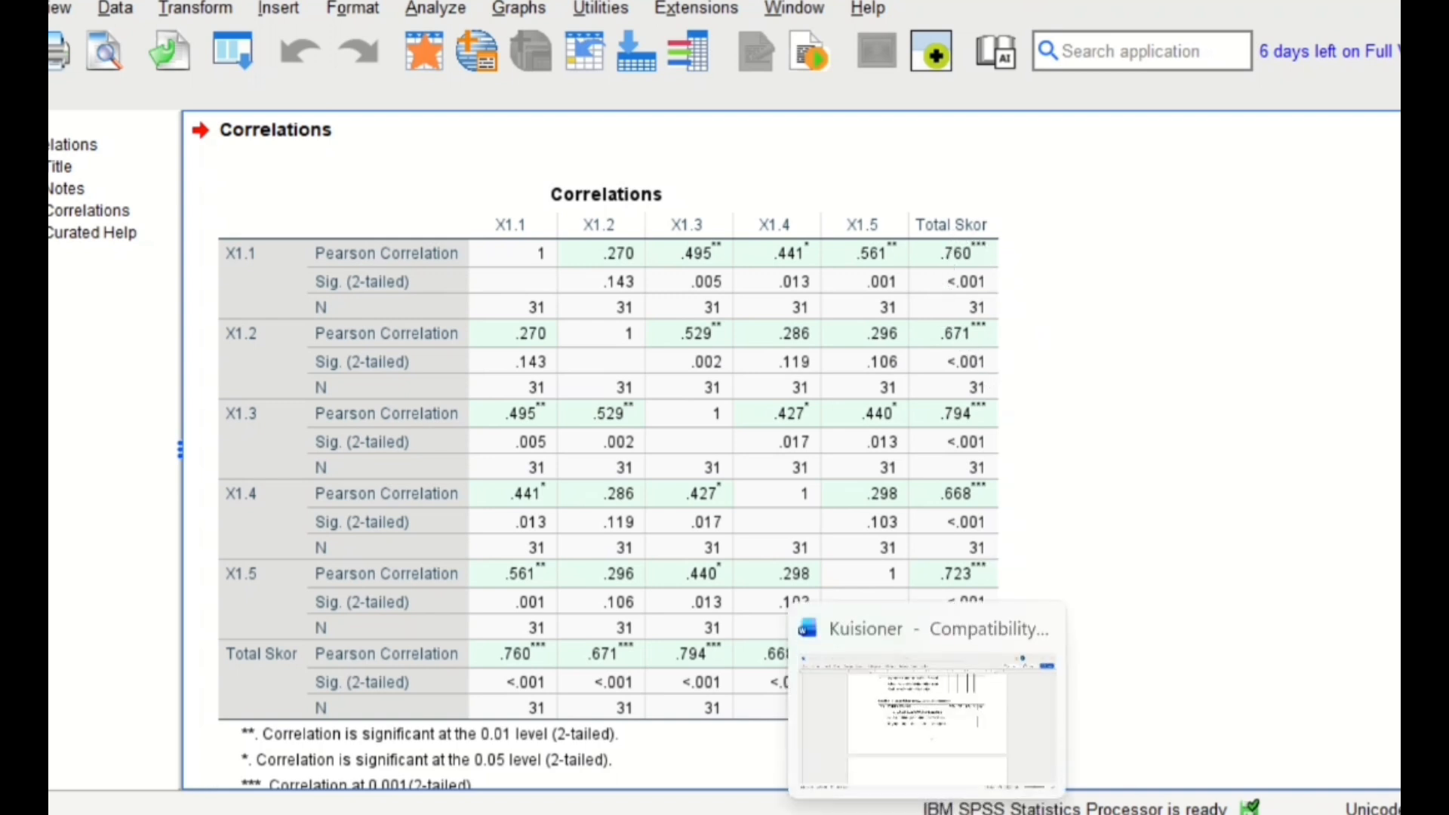
left_click(810, 814)
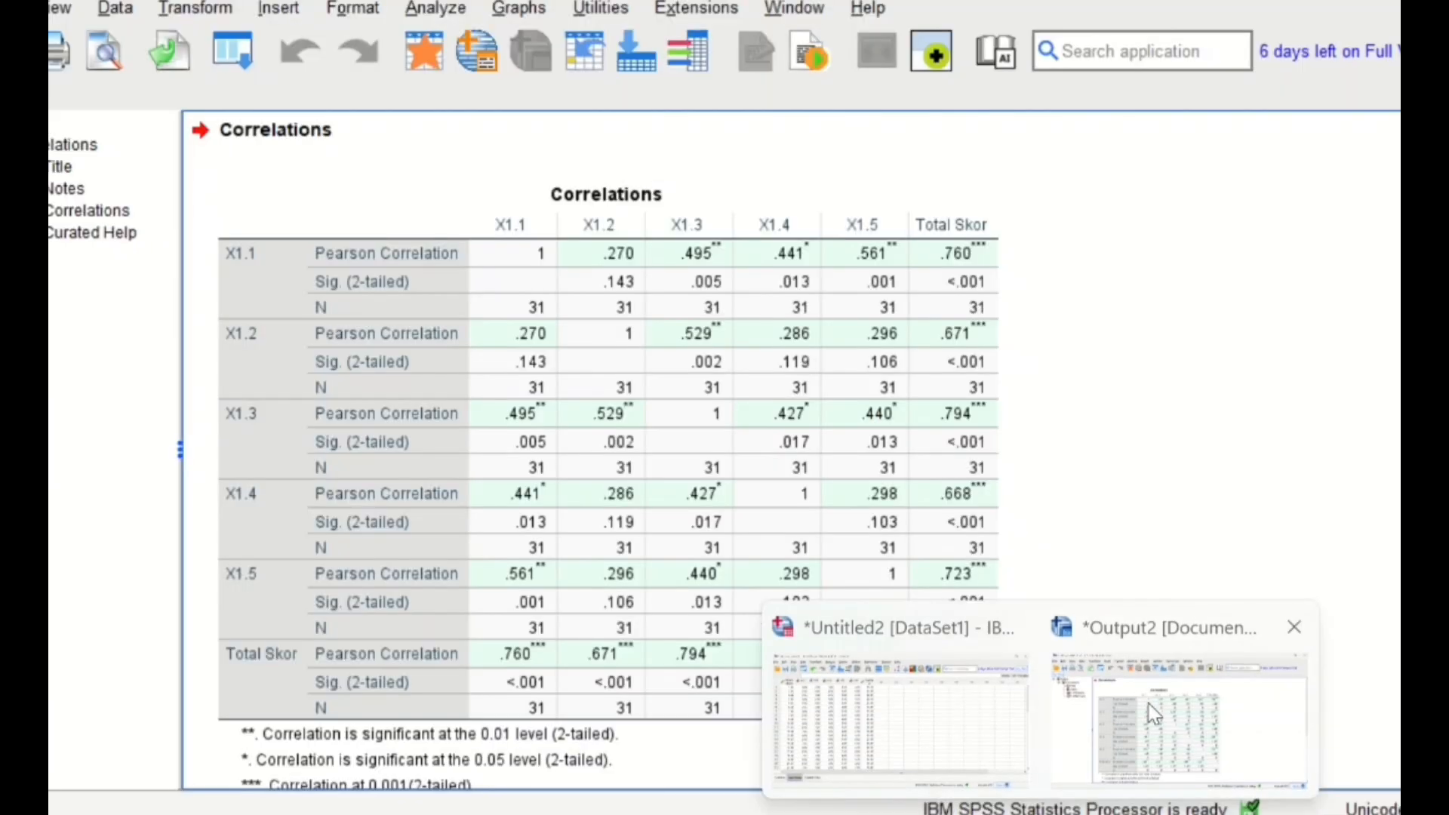
left_click(1155, 713)
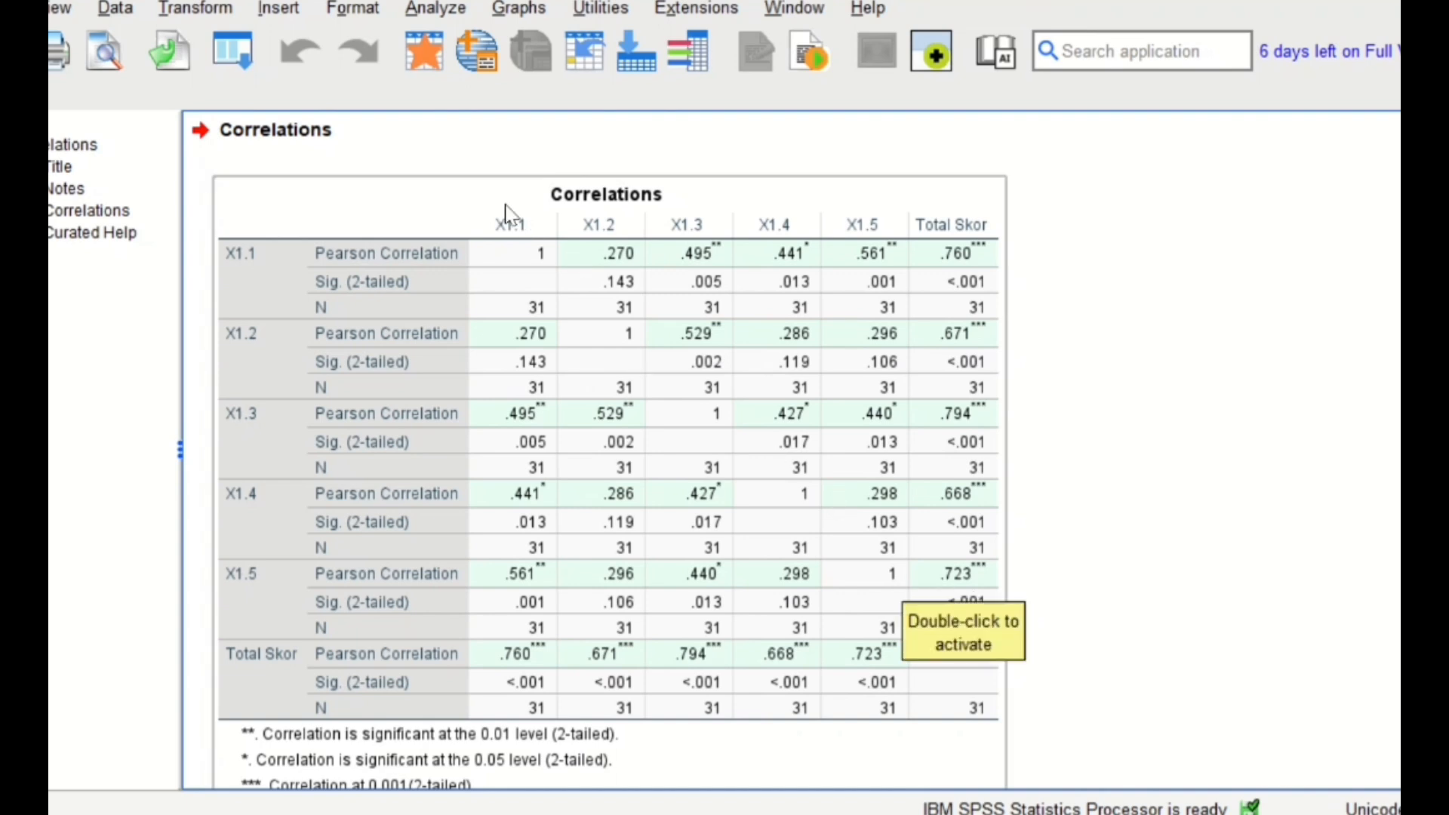
- Run a reliability analysis with the Alpha model on items X1.1 to X1.5 and review the Reliability Statistics table
left_click(445, 12)
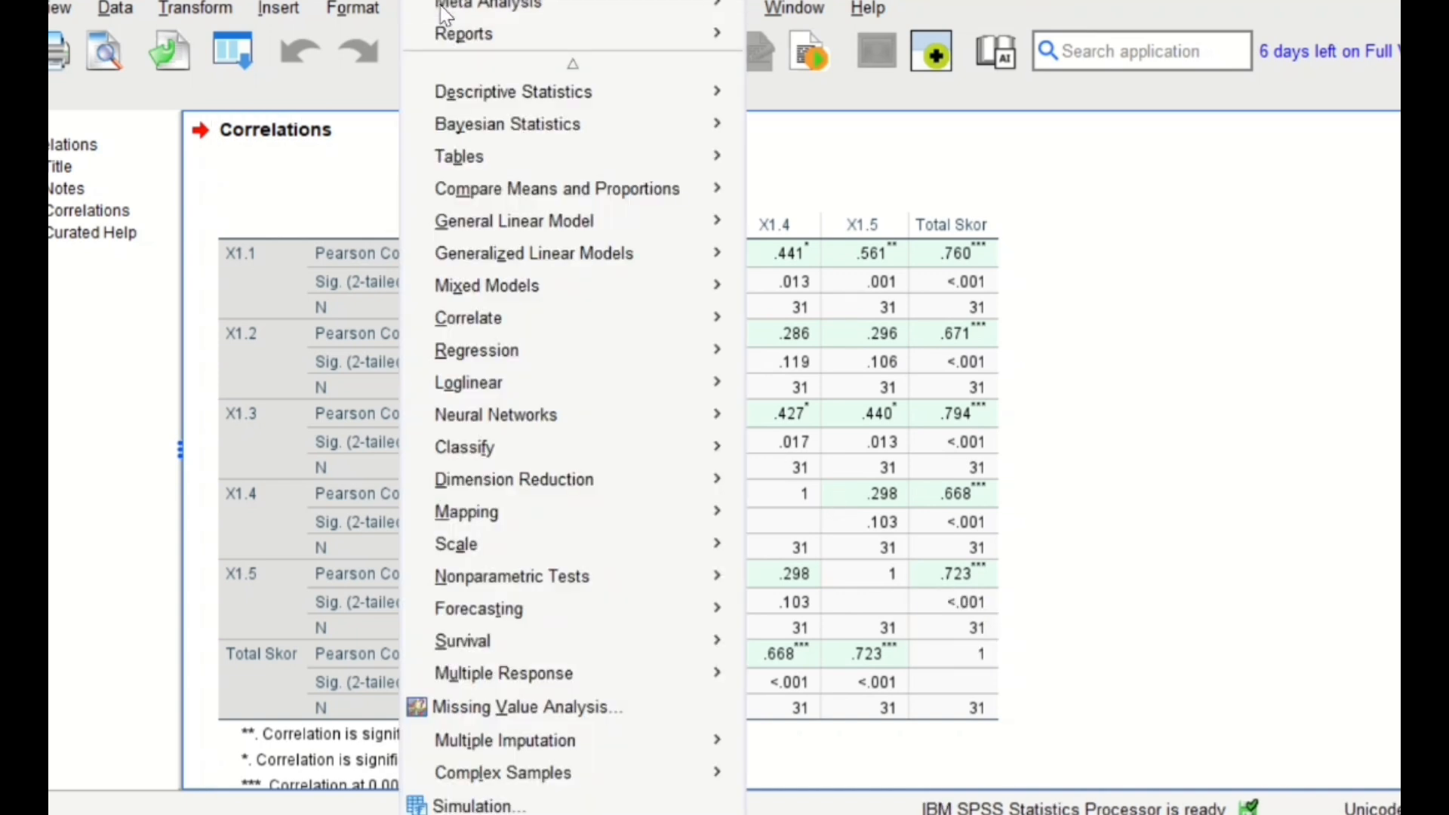
mouse_move(622, 553)
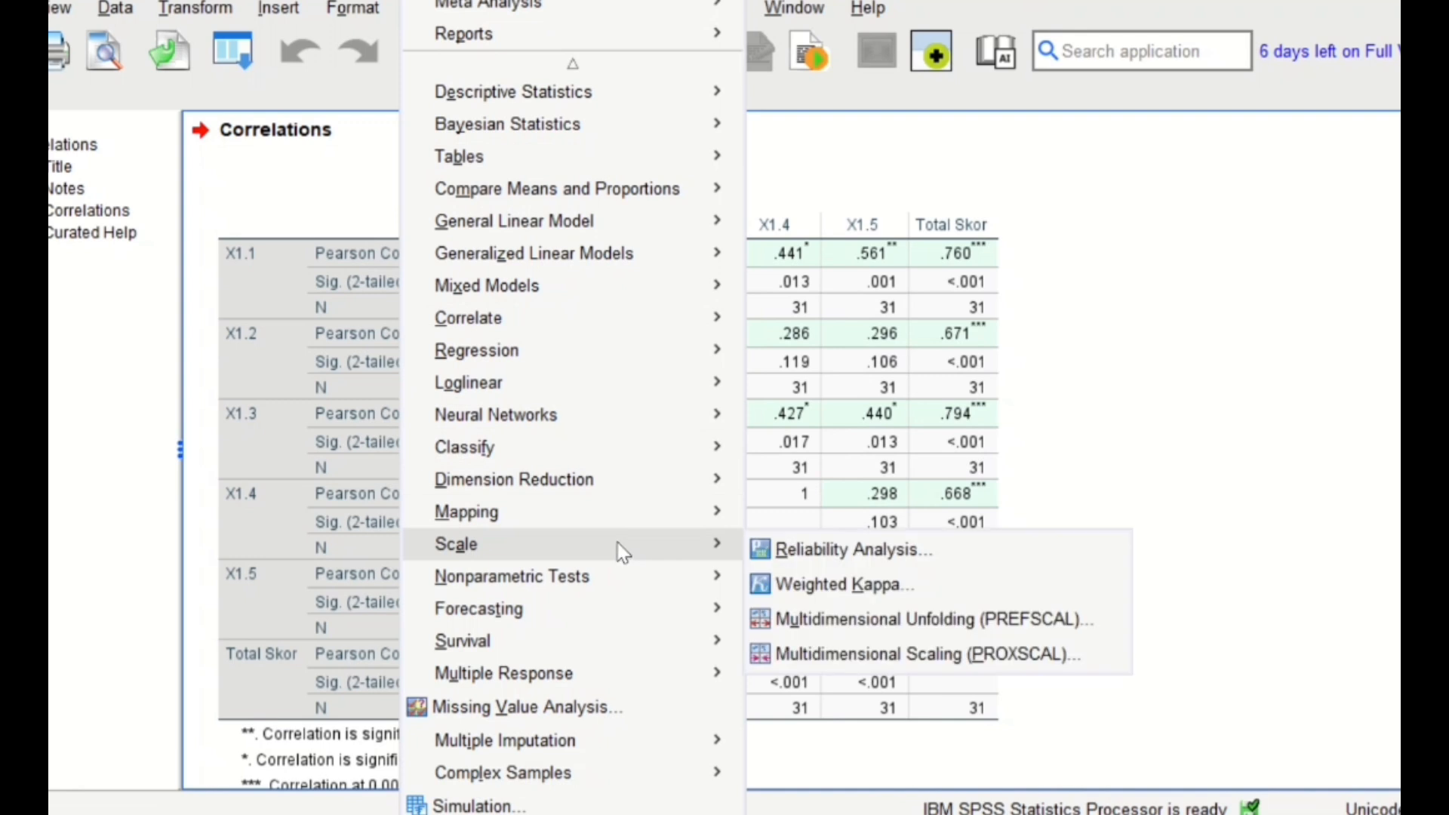
left_click(827, 553)
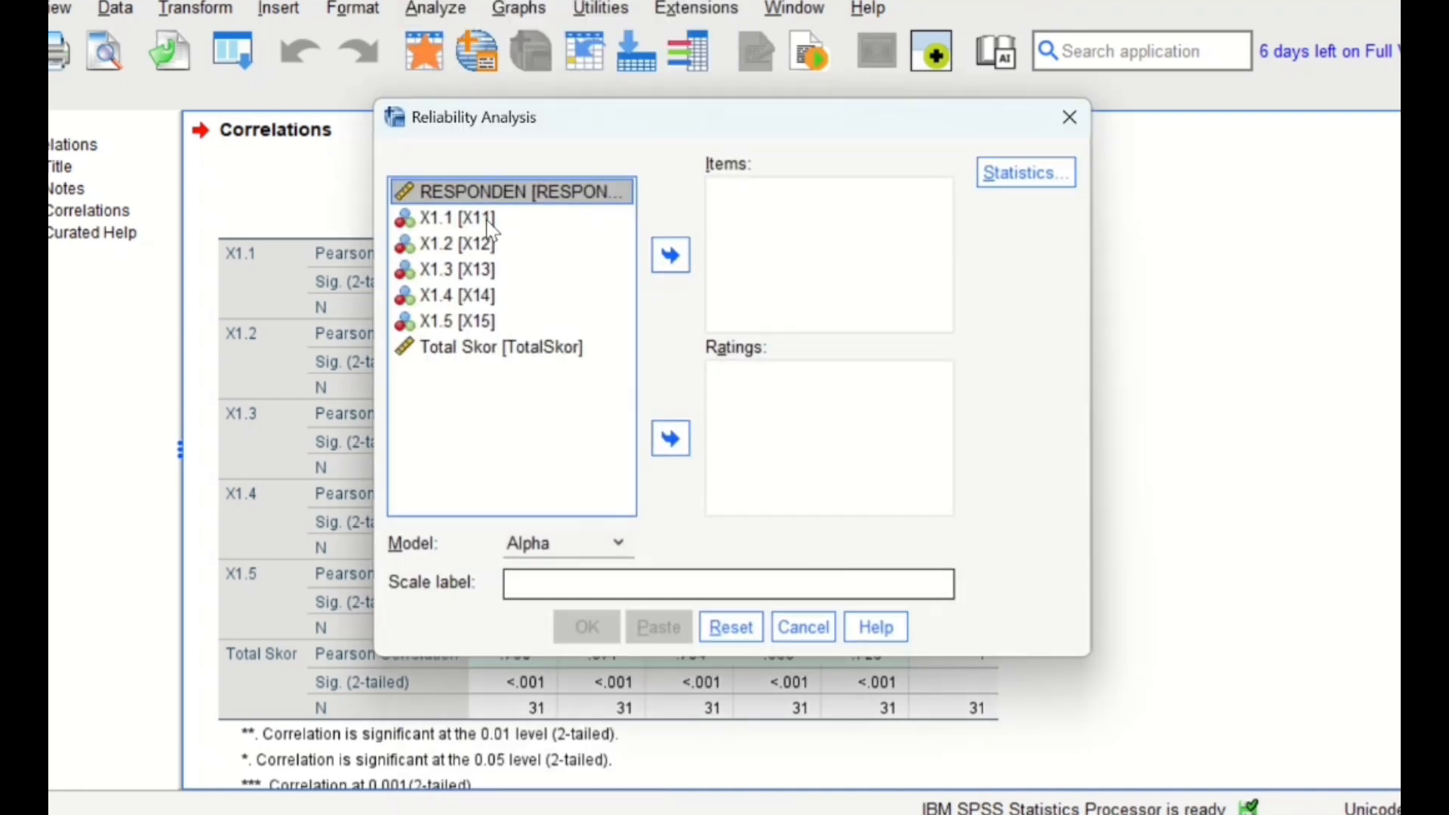
left_click(489, 220)
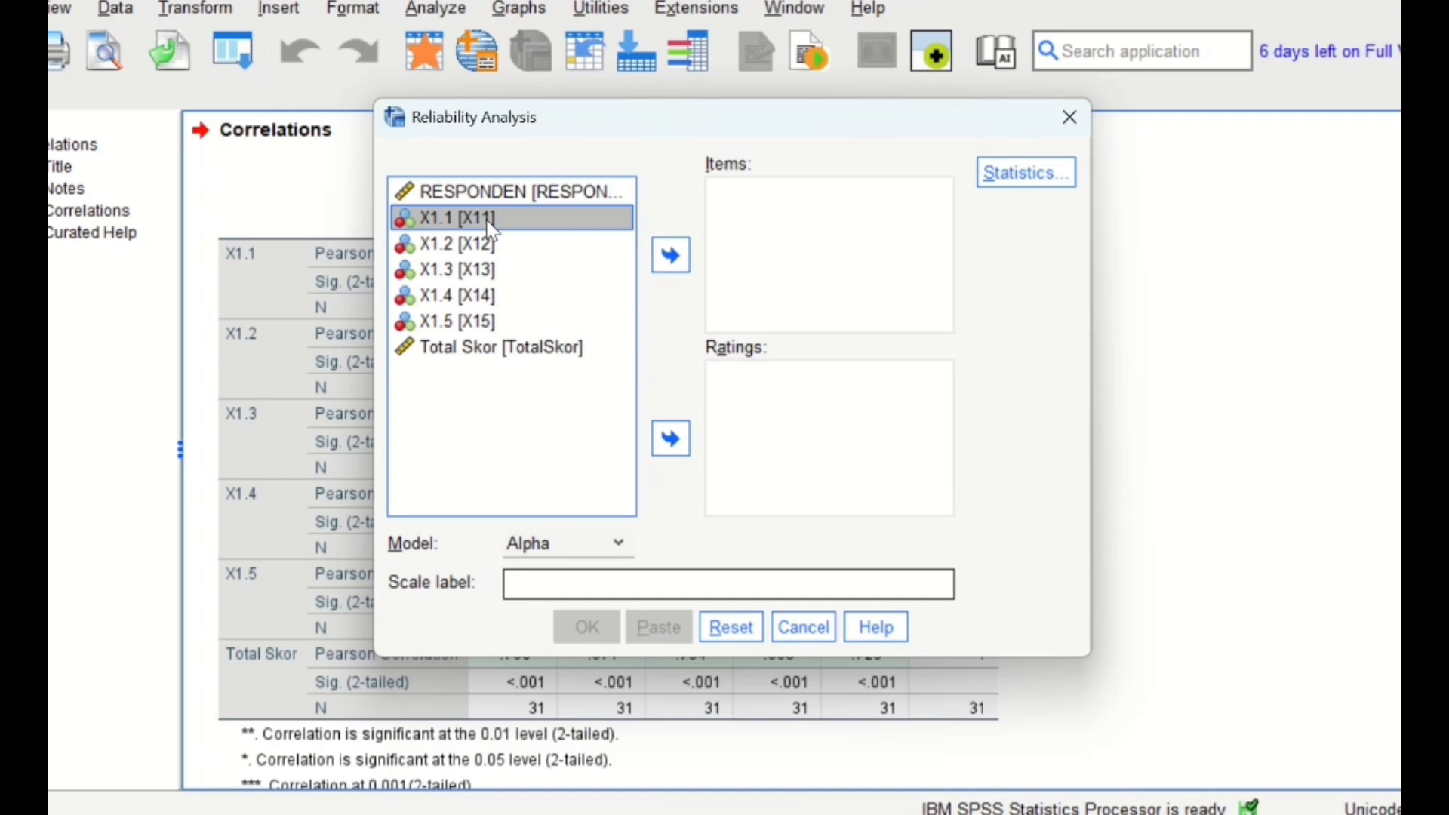
key("shift+Down")
key("shift+Down")
key("shift+Down")
key("shift+Down")
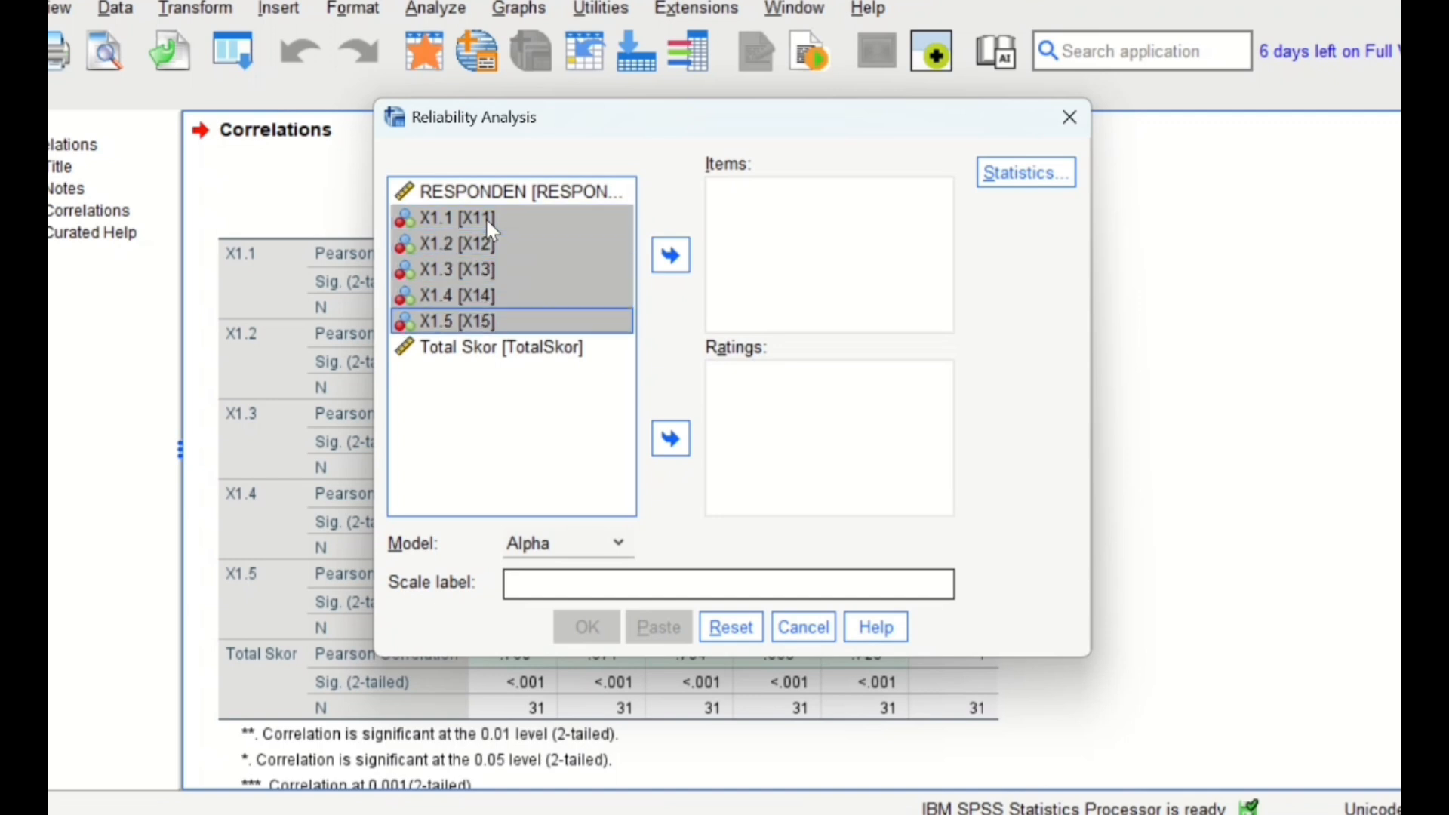
left_click(664, 253)
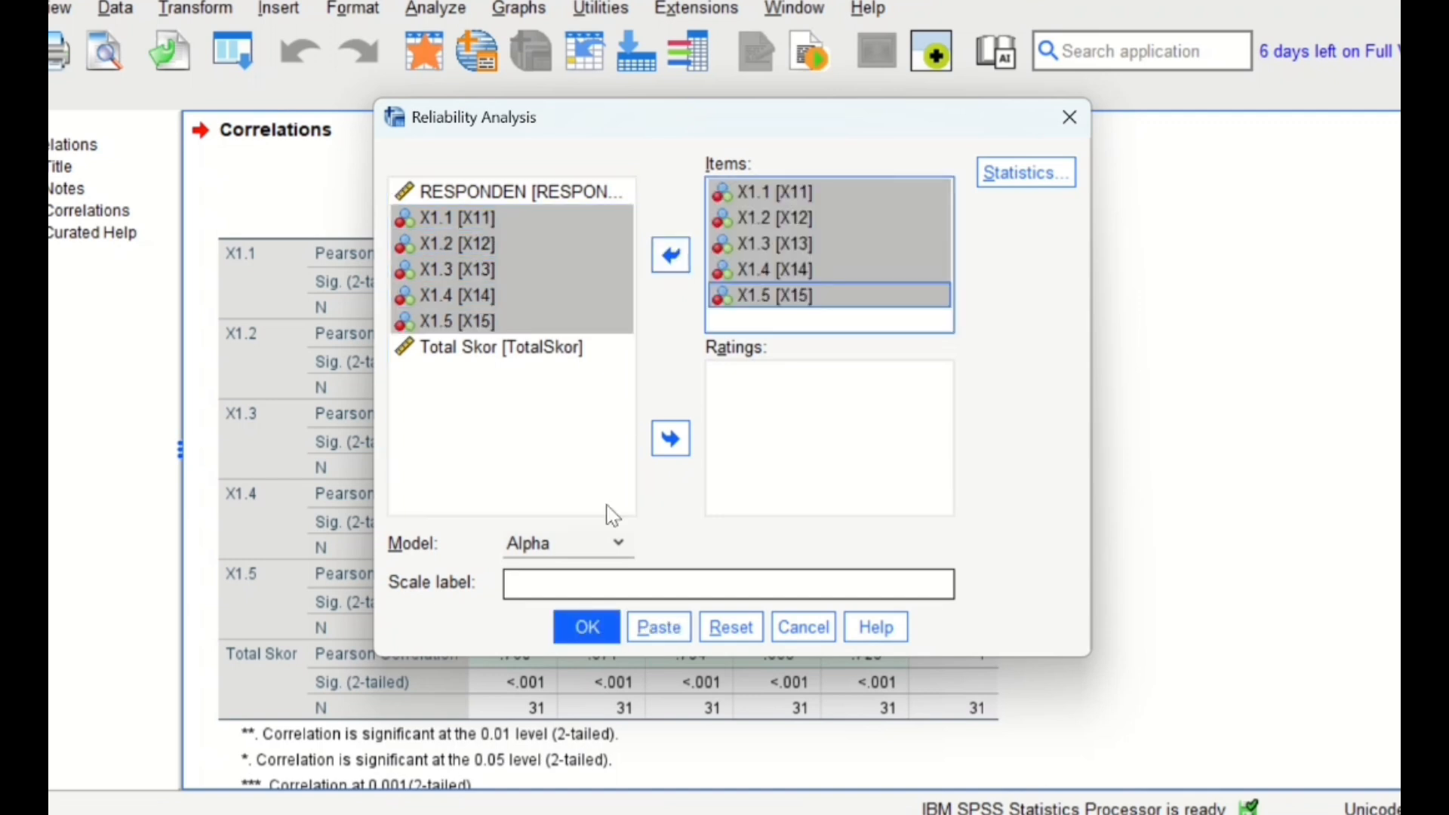
left_click(590, 631)
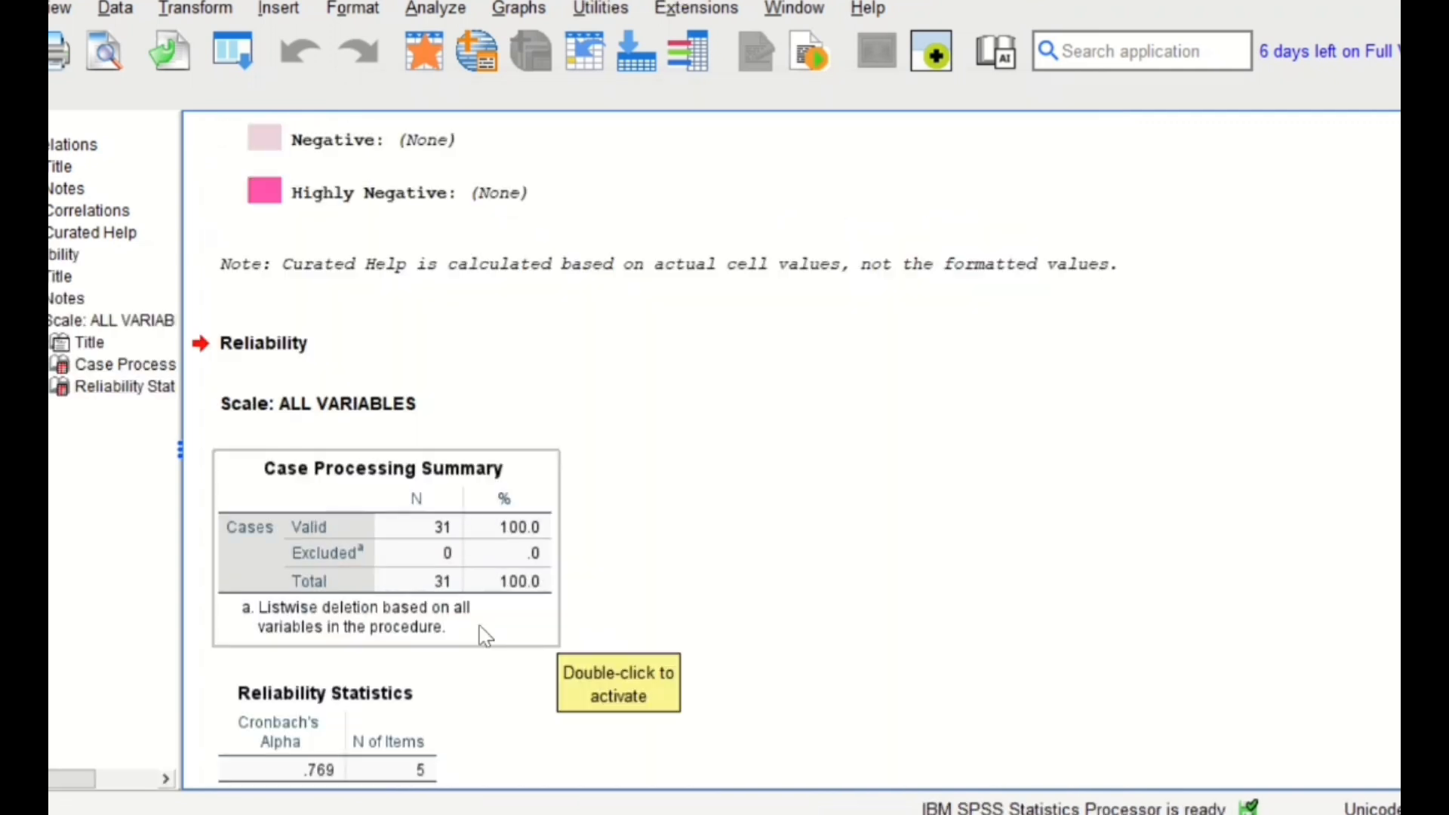
left_click(260, 711)
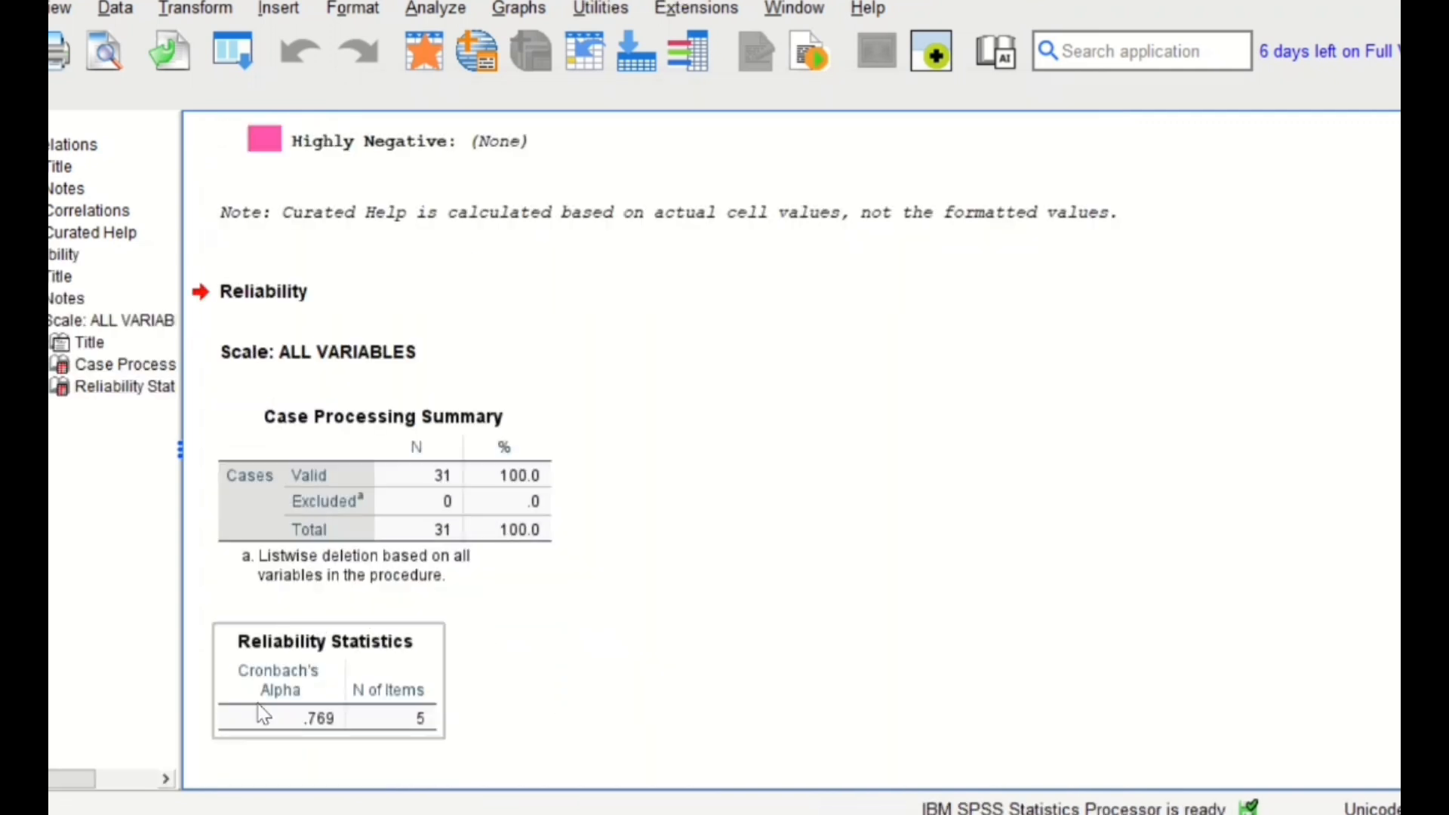
left_click(345, 748)
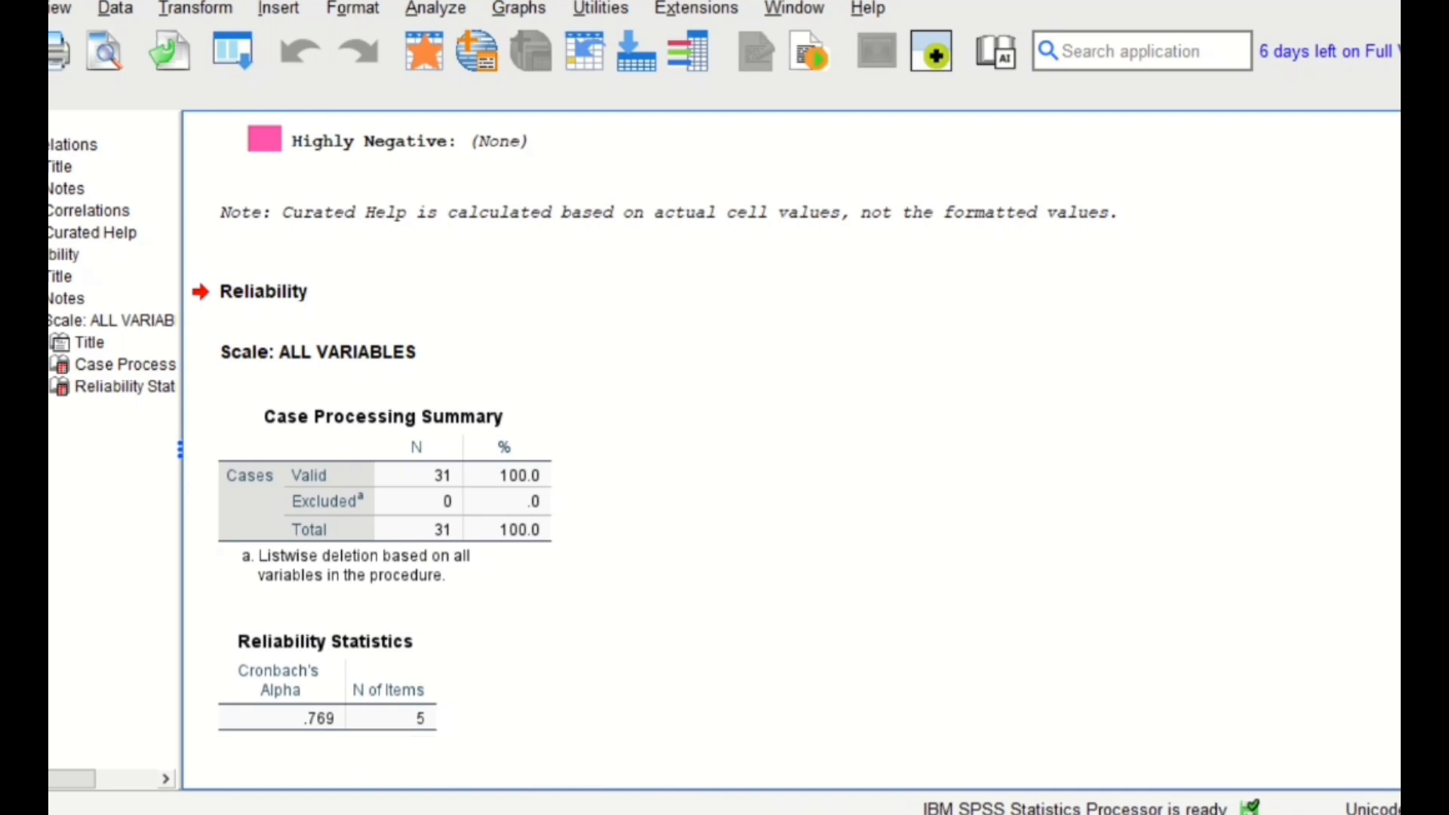
- Copy the Keamanan response table with its headers from Excel and paste it with variable names into an empty SPSS dataset
mouse_move(927, 812)
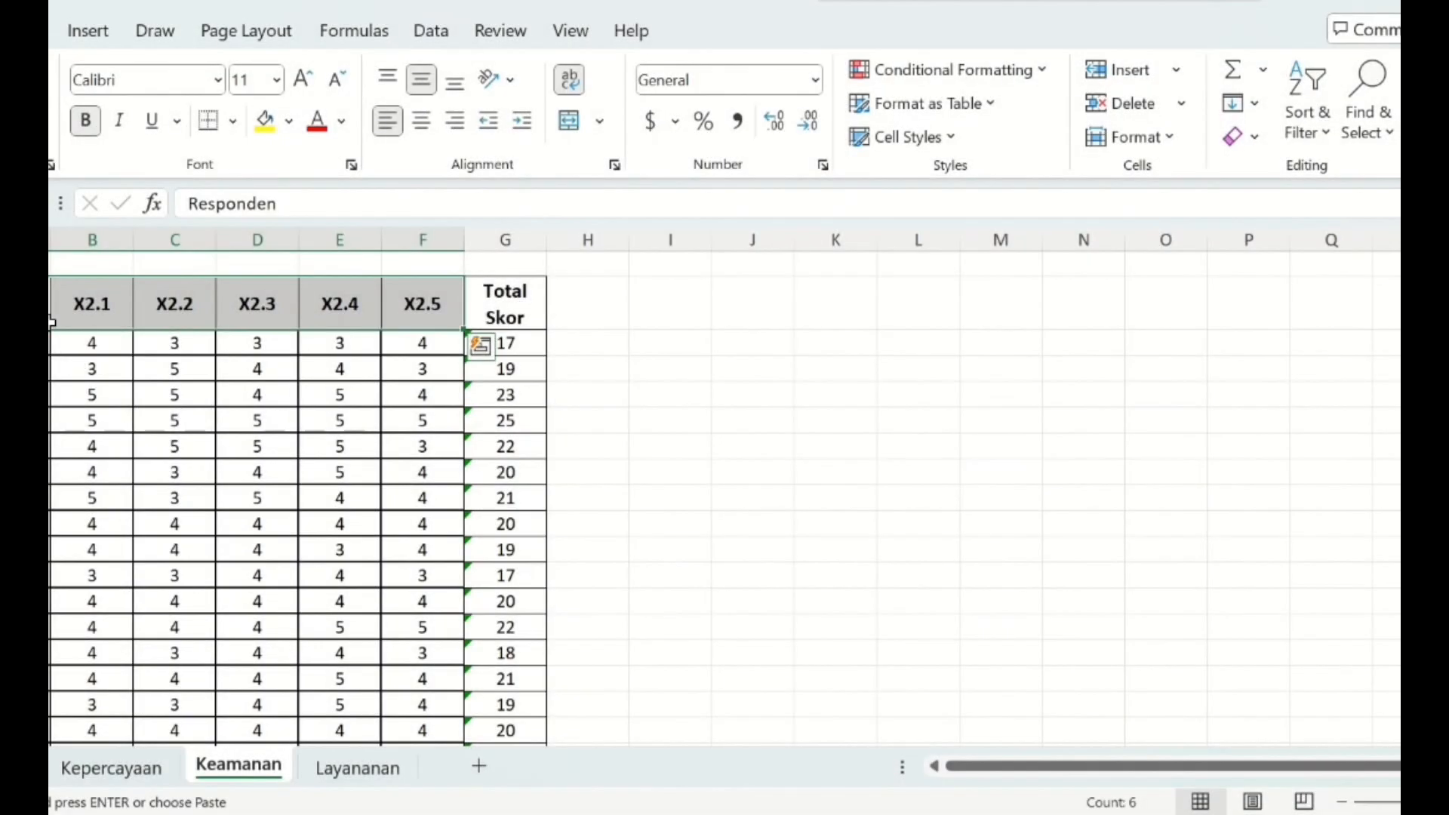
left_click_drag(92, 304, 490, 654)
key("ctrl+c")
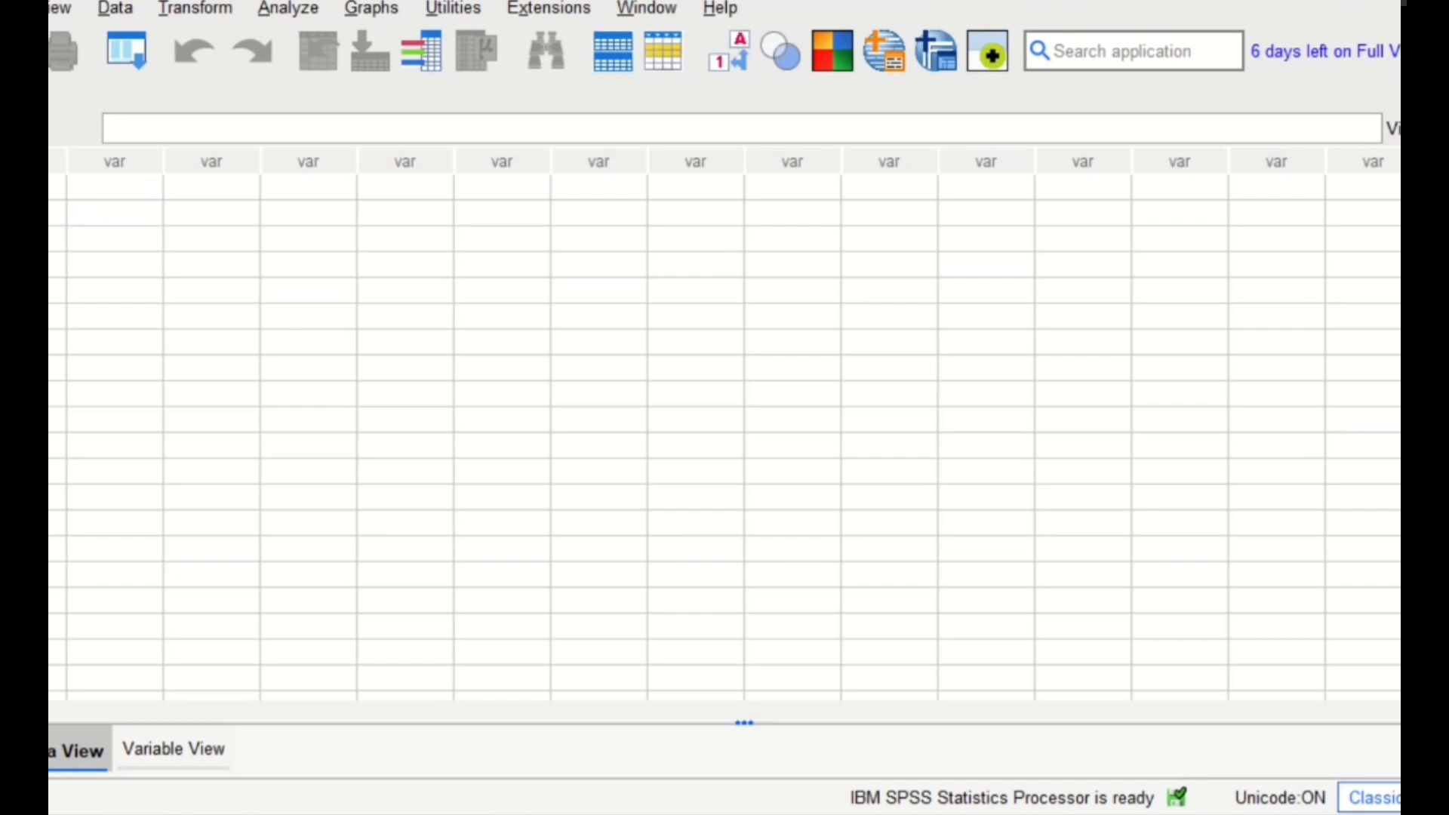
left_click(56, 187)
right_click(56, 187)
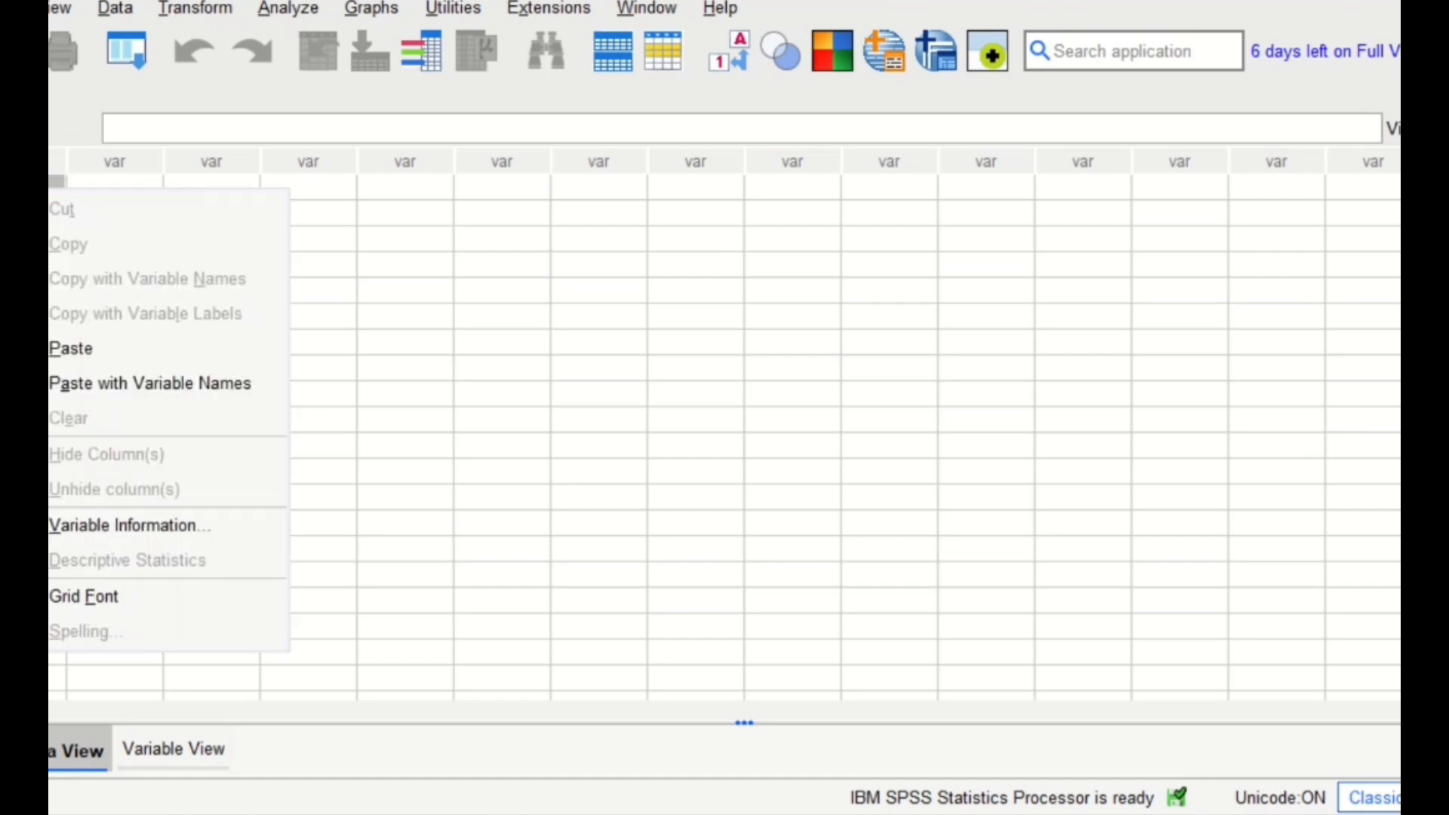
left_click(135, 385)
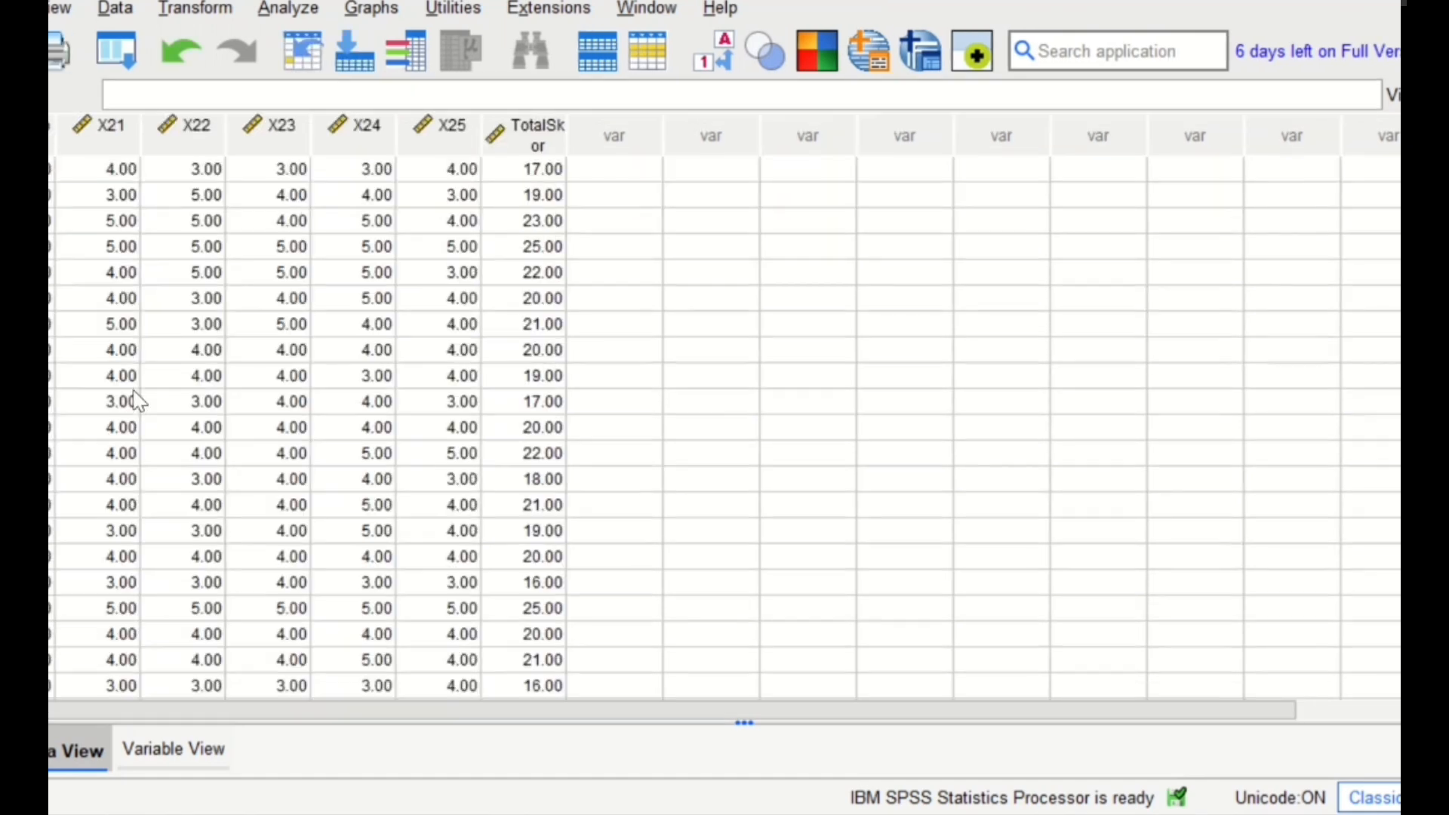
- Run a two-tailed Pearson bivariate correlation on X2.1 to X2.5 and Total Skor, and review the Correlations table
left_click(299, 12)
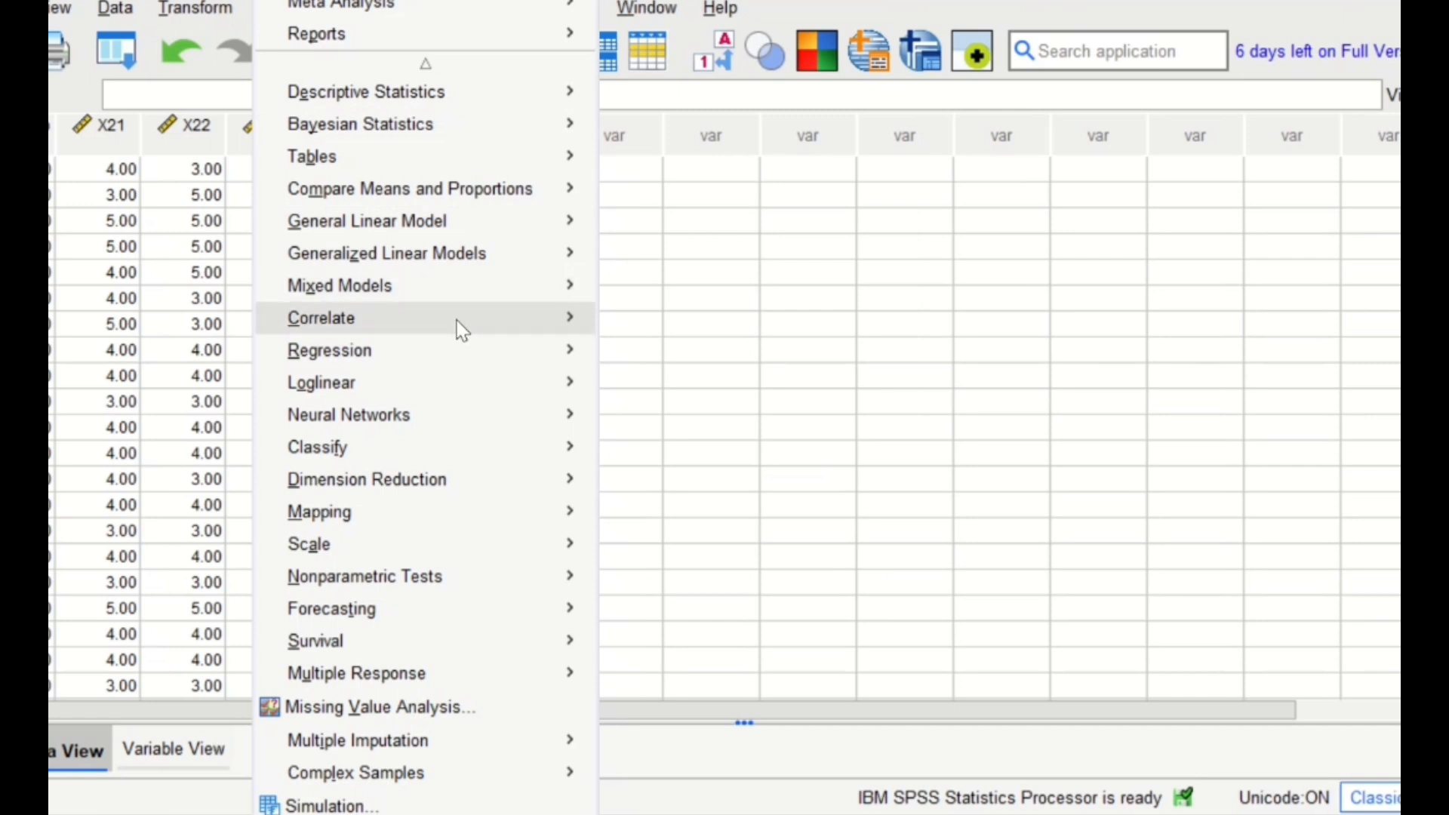
mouse_move(456, 318)
left_click(636, 331)
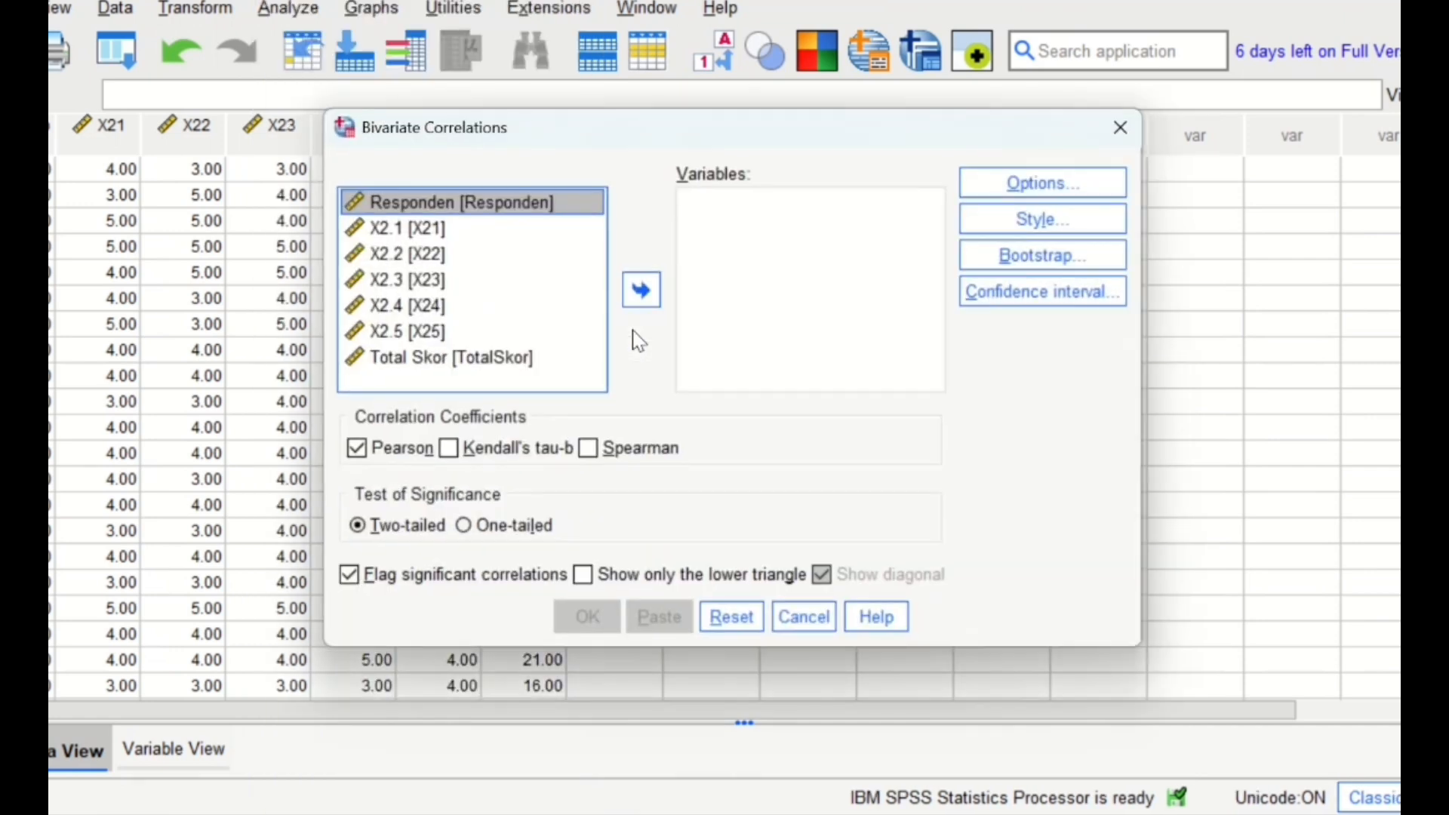
left_click(467, 229)
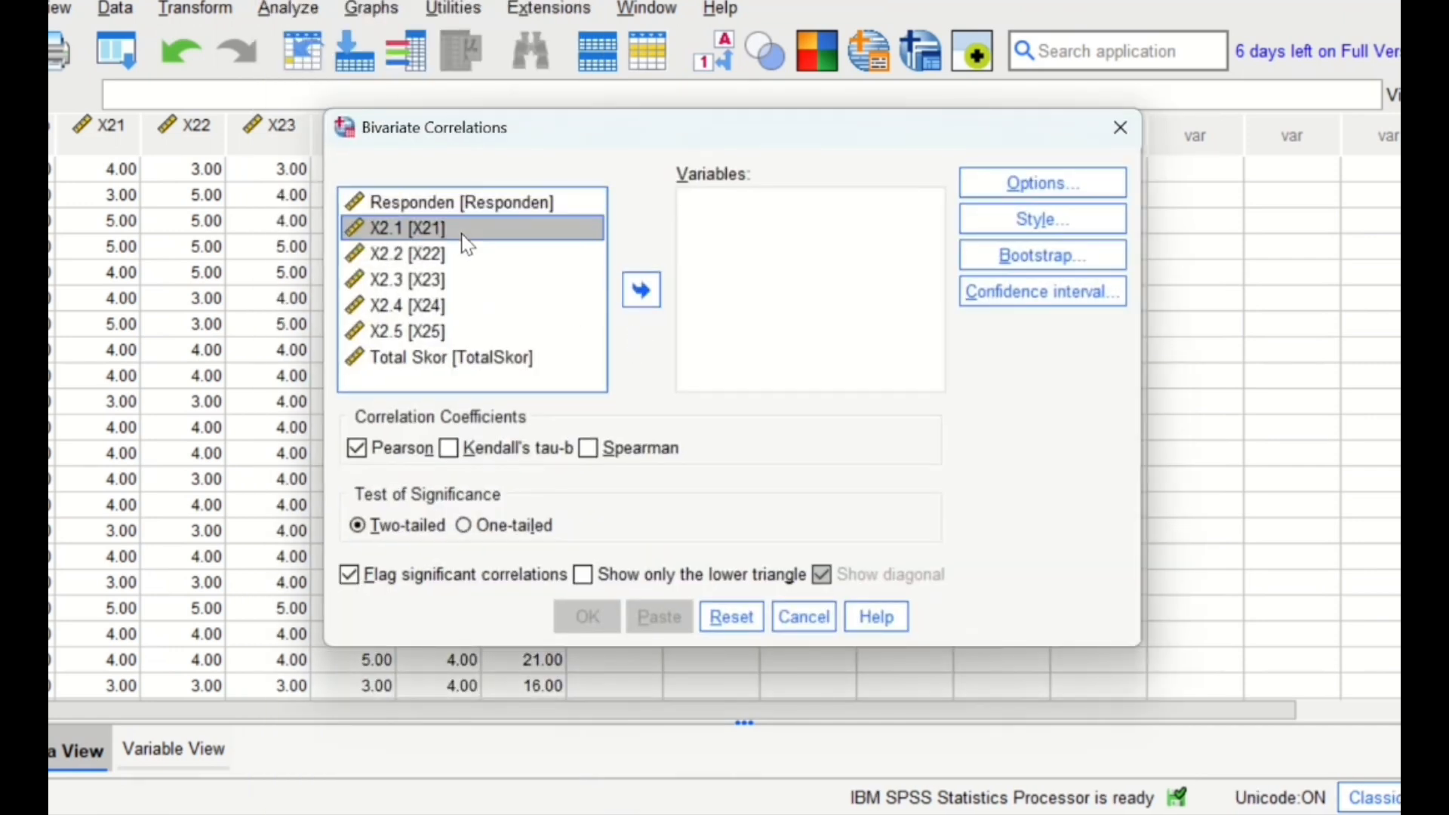
key("shift+Down")
key("shift+Down")
key("shift+Down")
key("shift+Down")
key("shift+Down")
key("shift+Down")
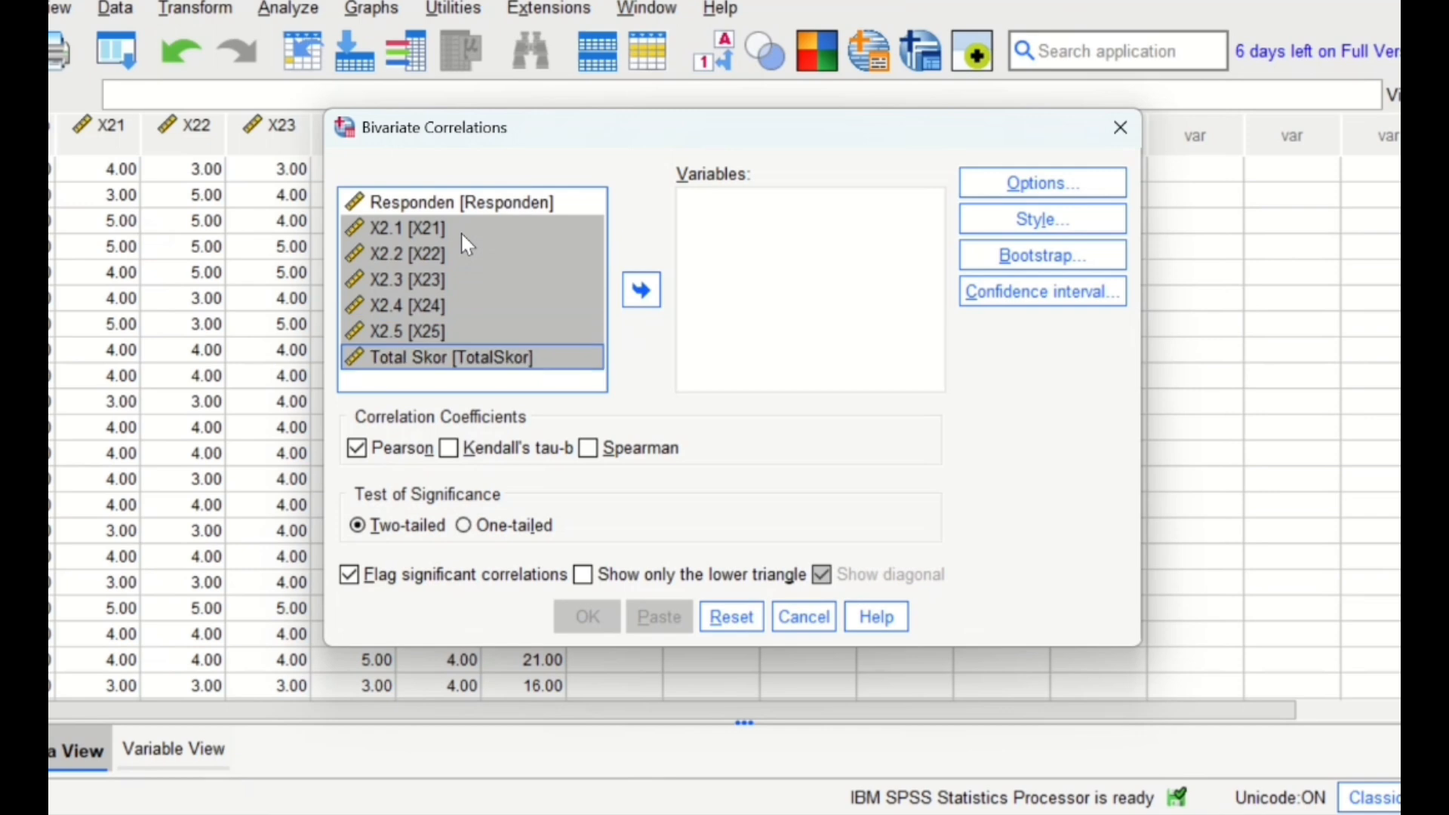
left_click(637, 290)
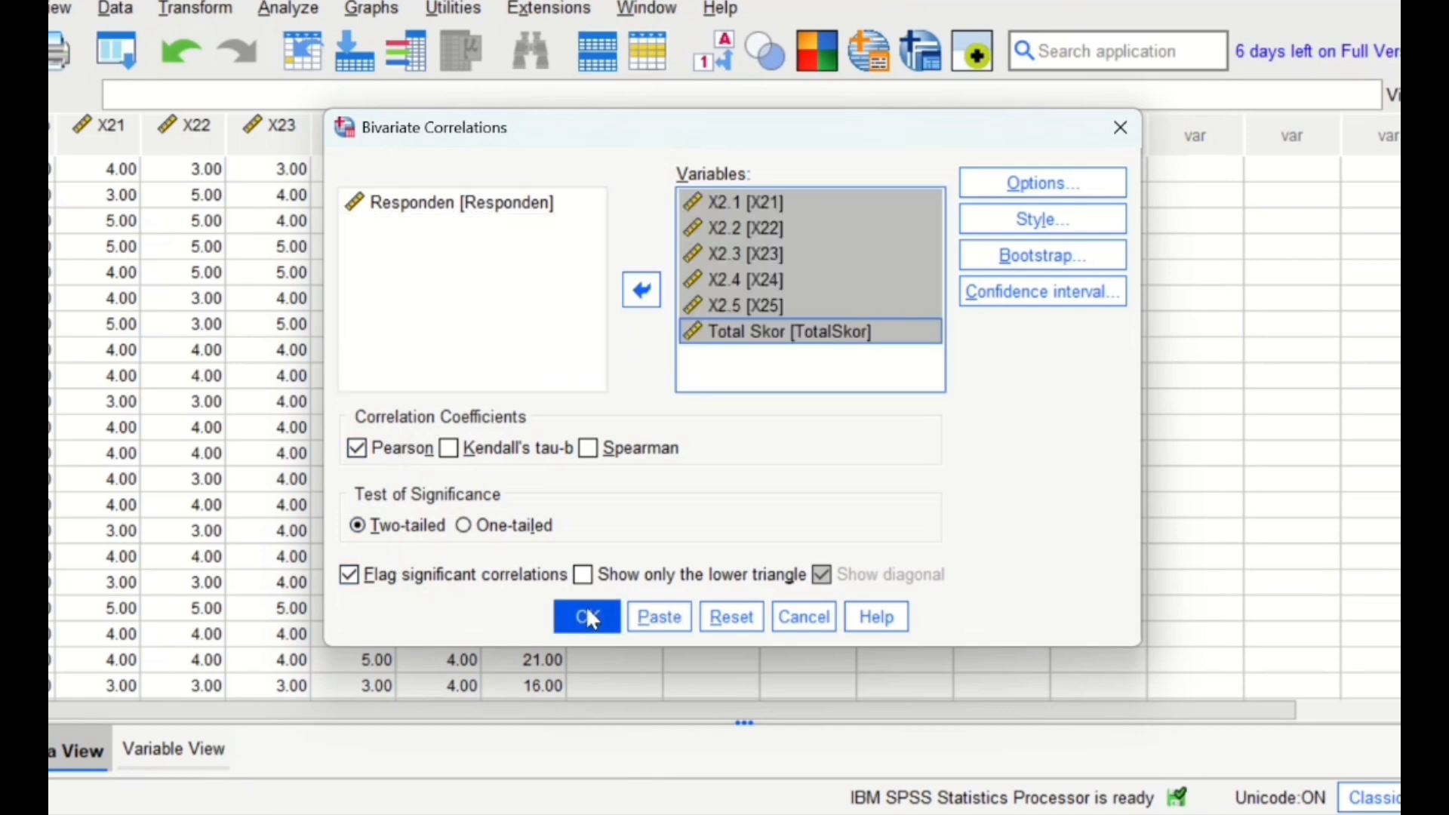
left_click(595, 622)
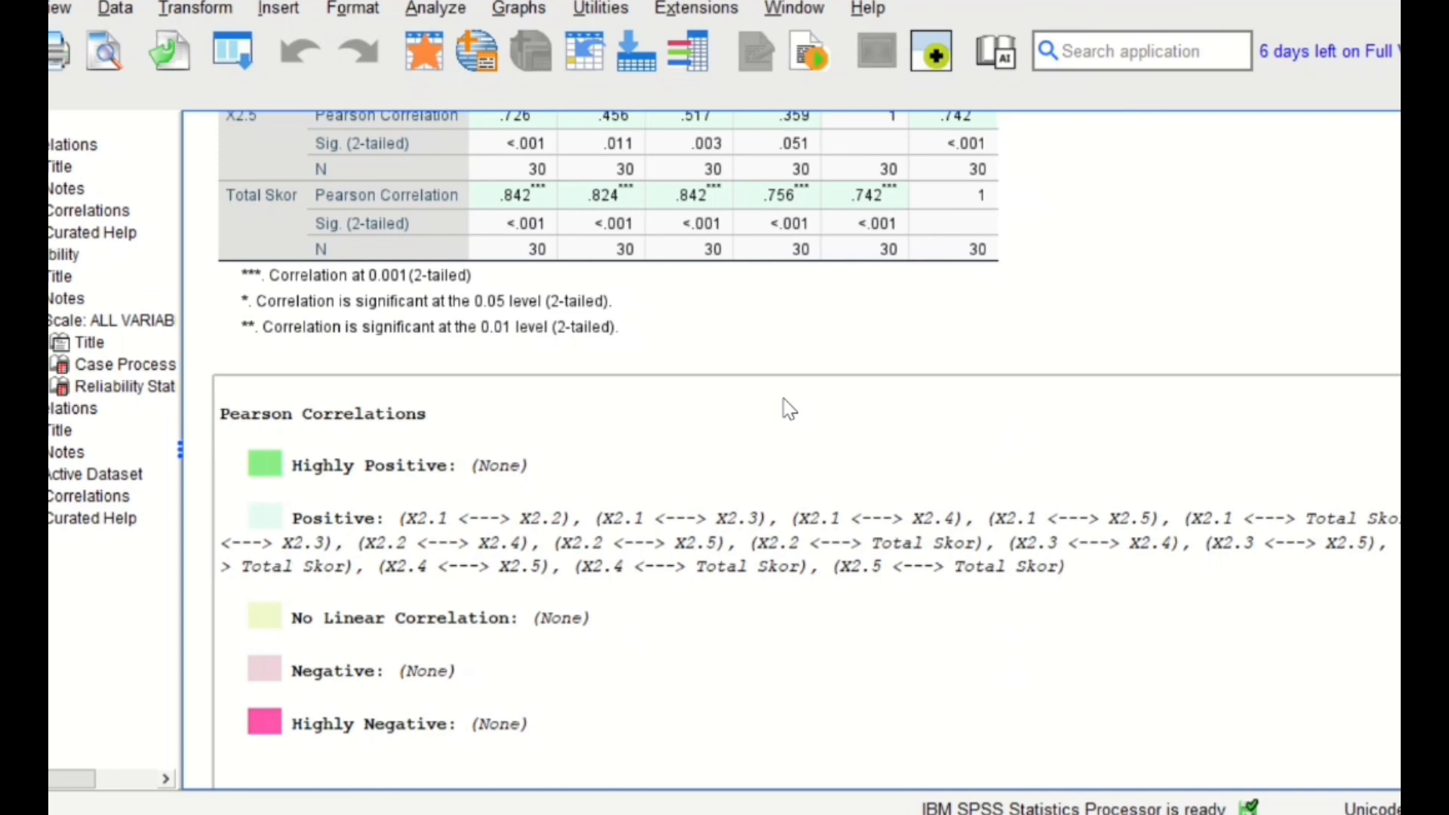
scroll(951, 339, "up", 5)
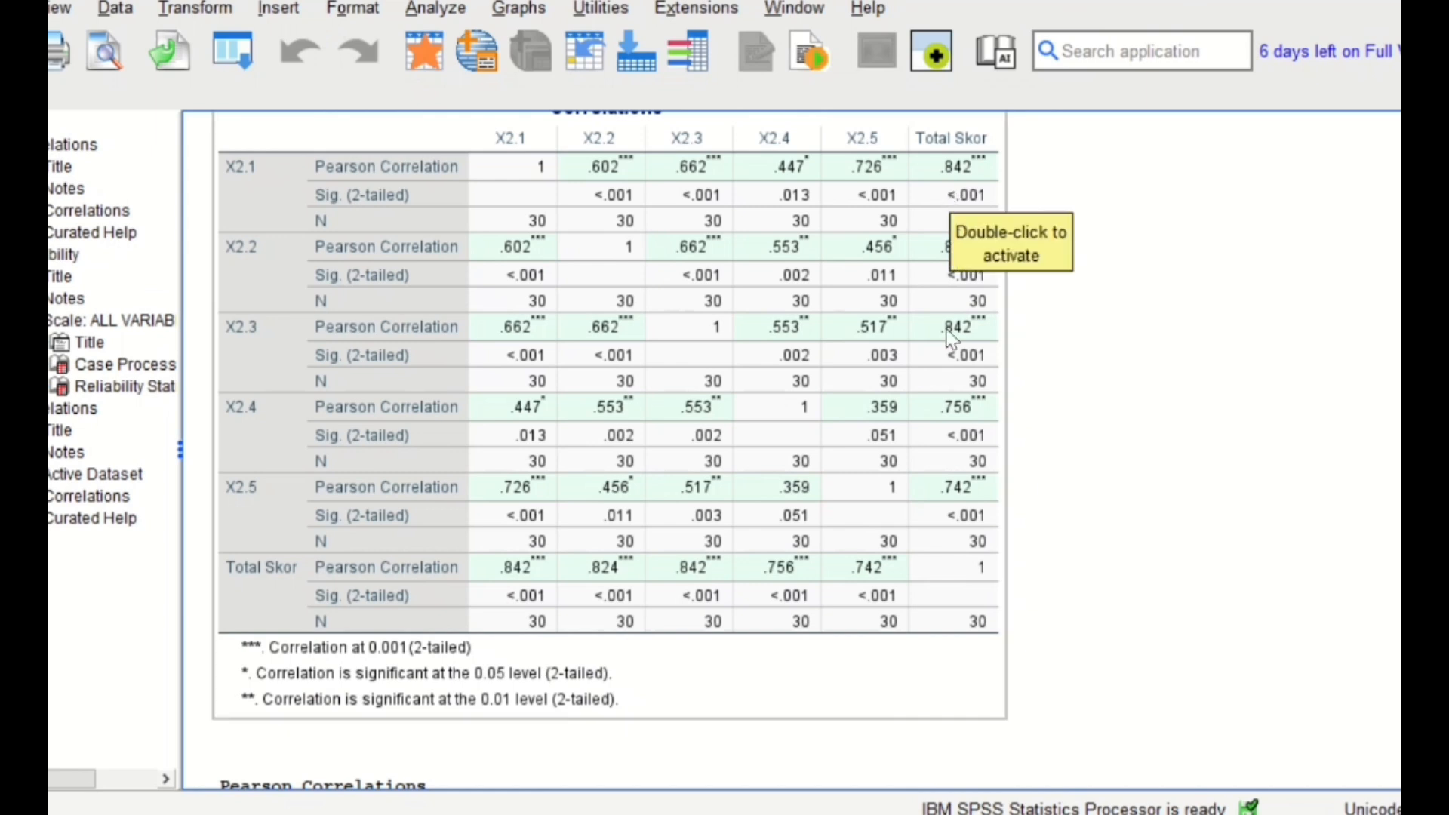
scroll(953, 339, "down", 5)
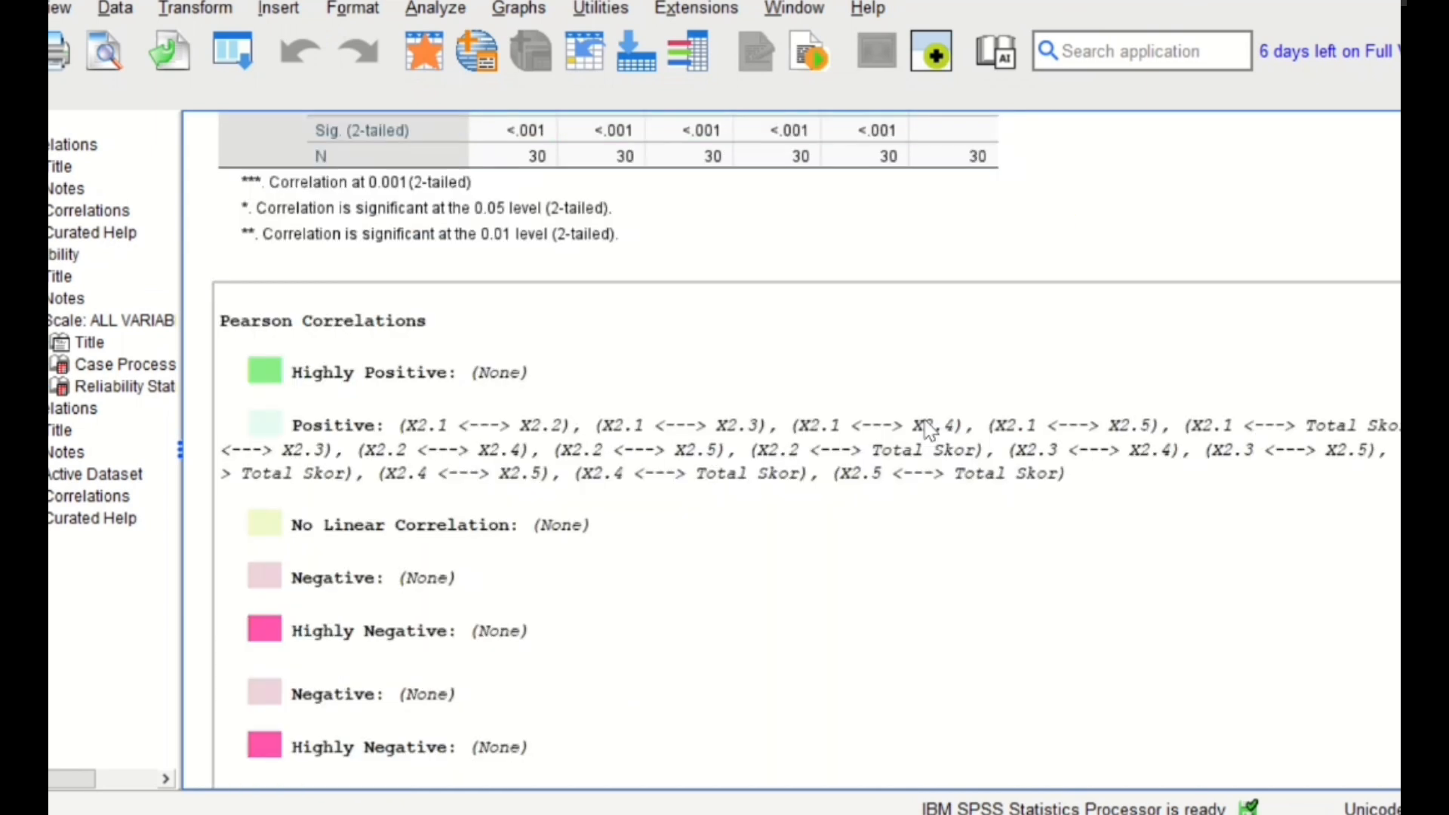
- Run a reliability analysis with the Alpha model on items X2.1 to X2.5 and review the Reliability Statistics table
left_click(423, 9)
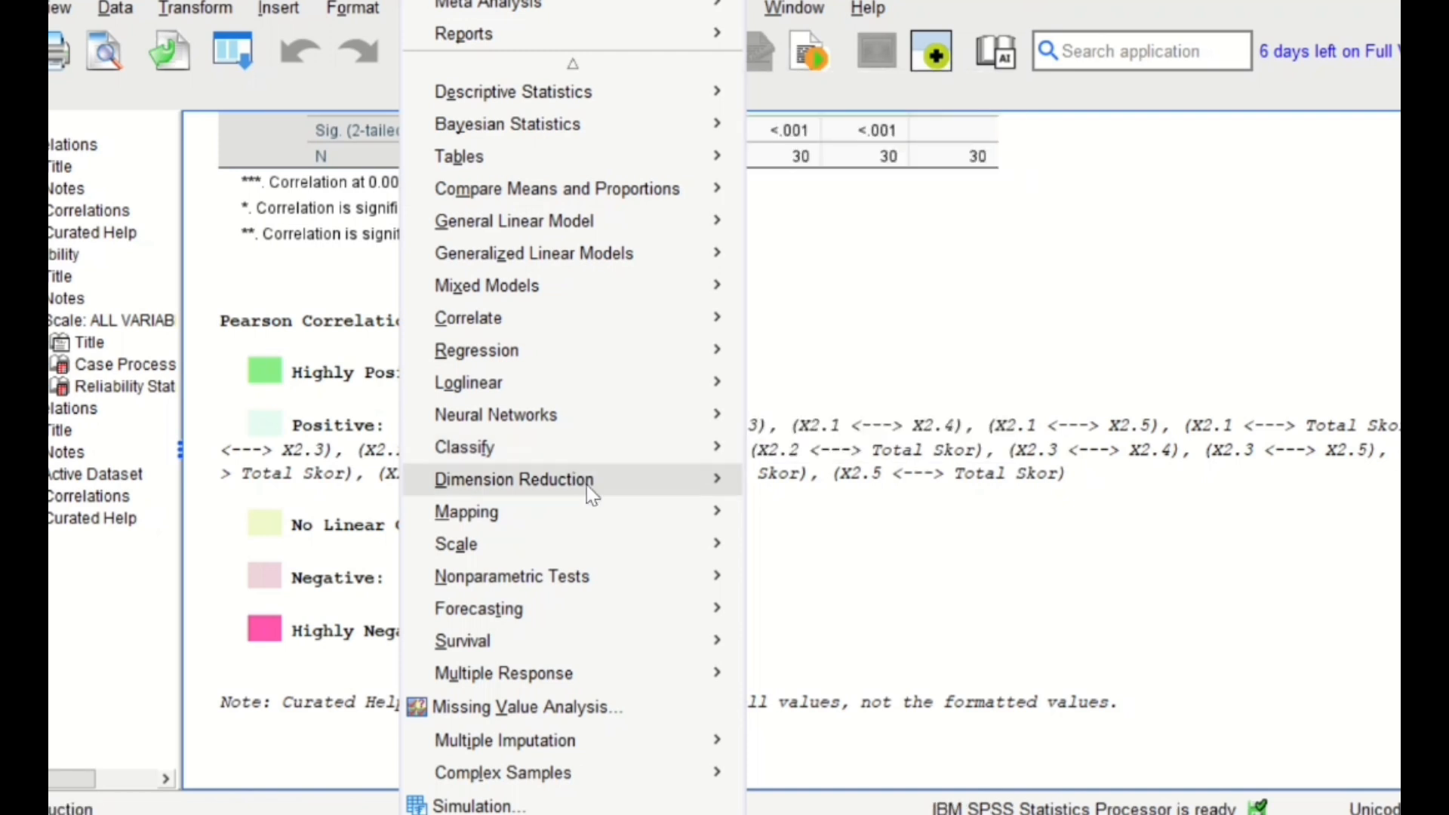
mouse_move(603, 557)
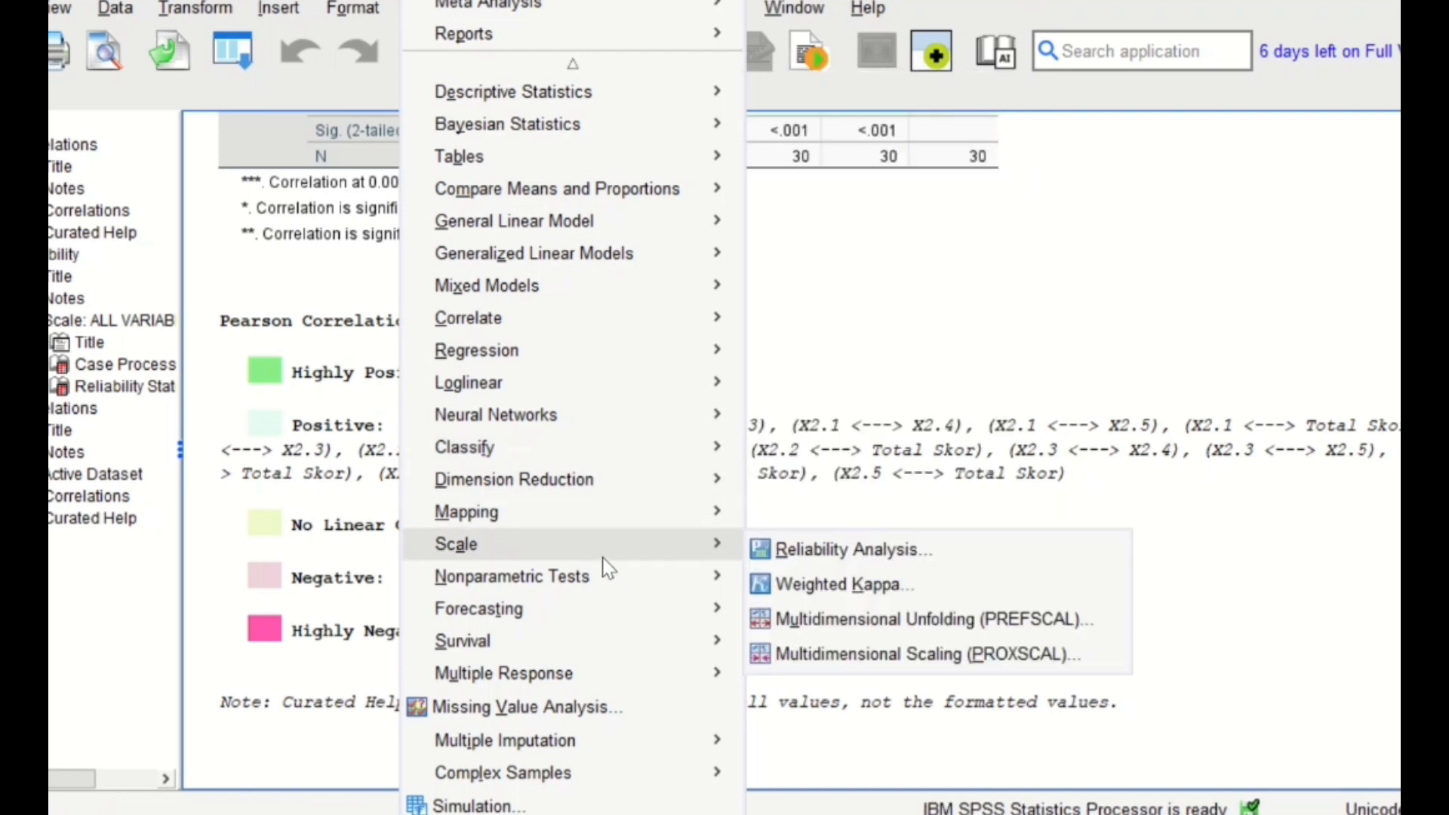
left_click(781, 558)
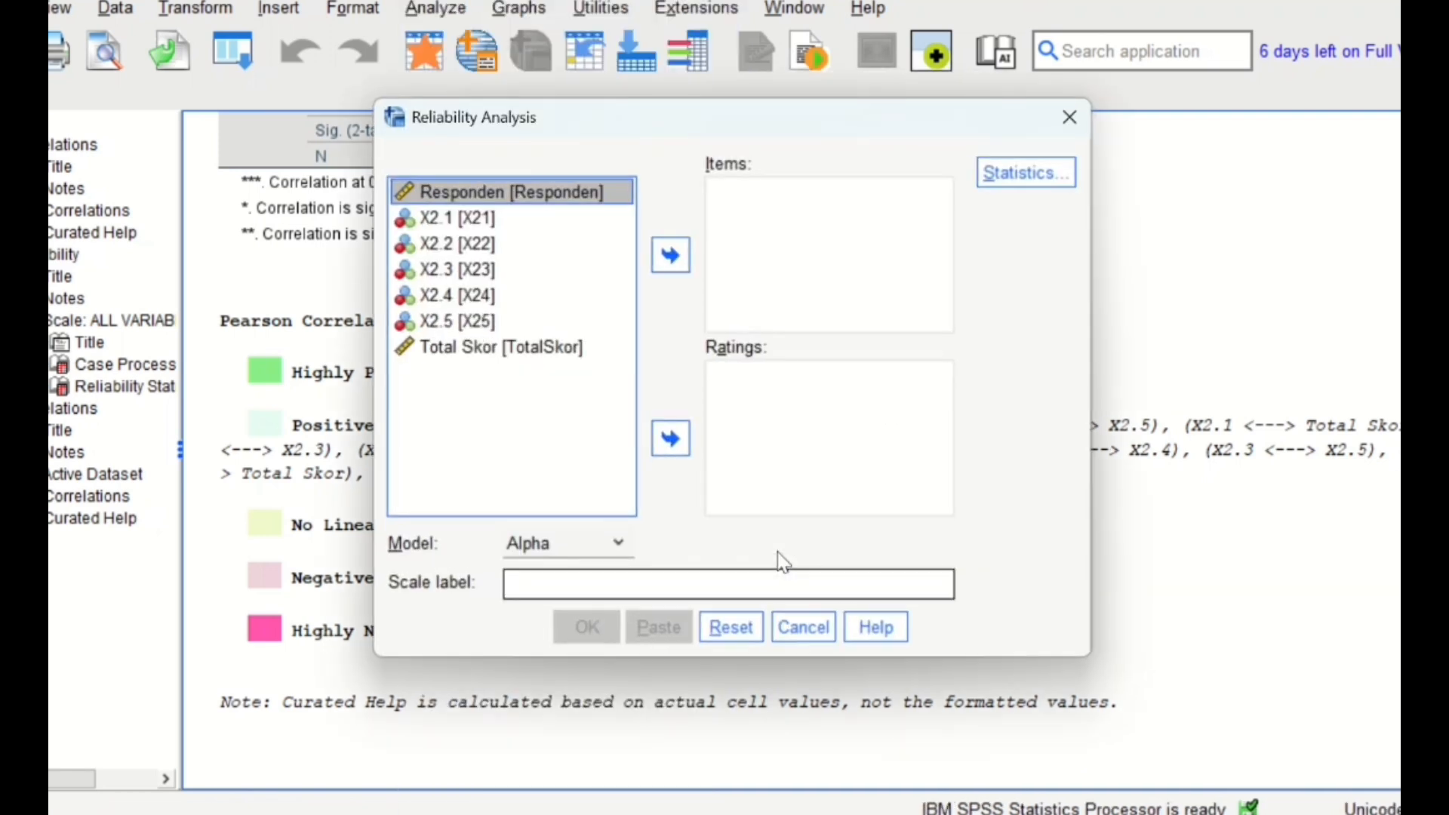
left_click(497, 225)
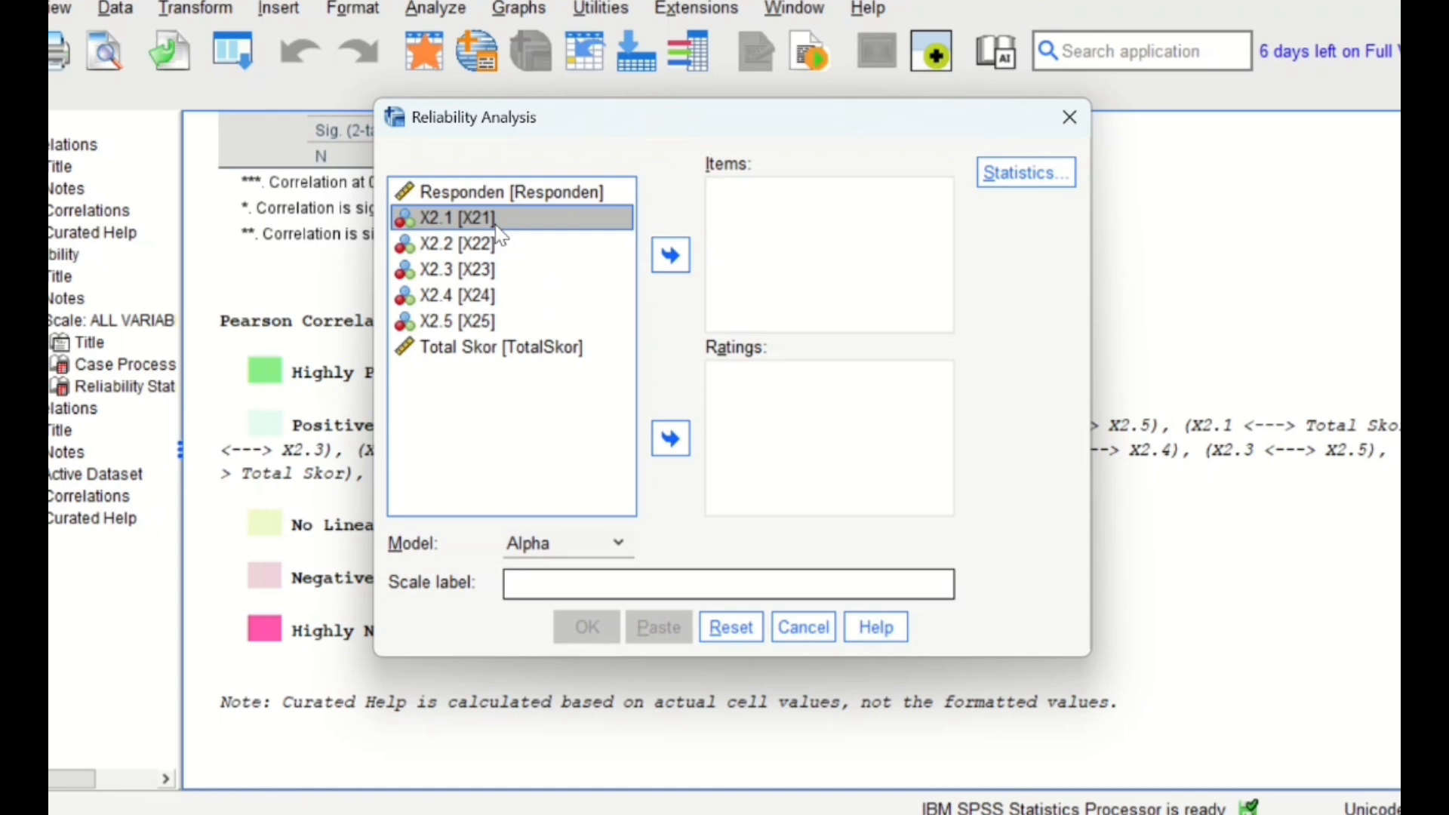
key("shift+Down")
key("shift+Down")
key("shift+Down")
key("shift+Down")
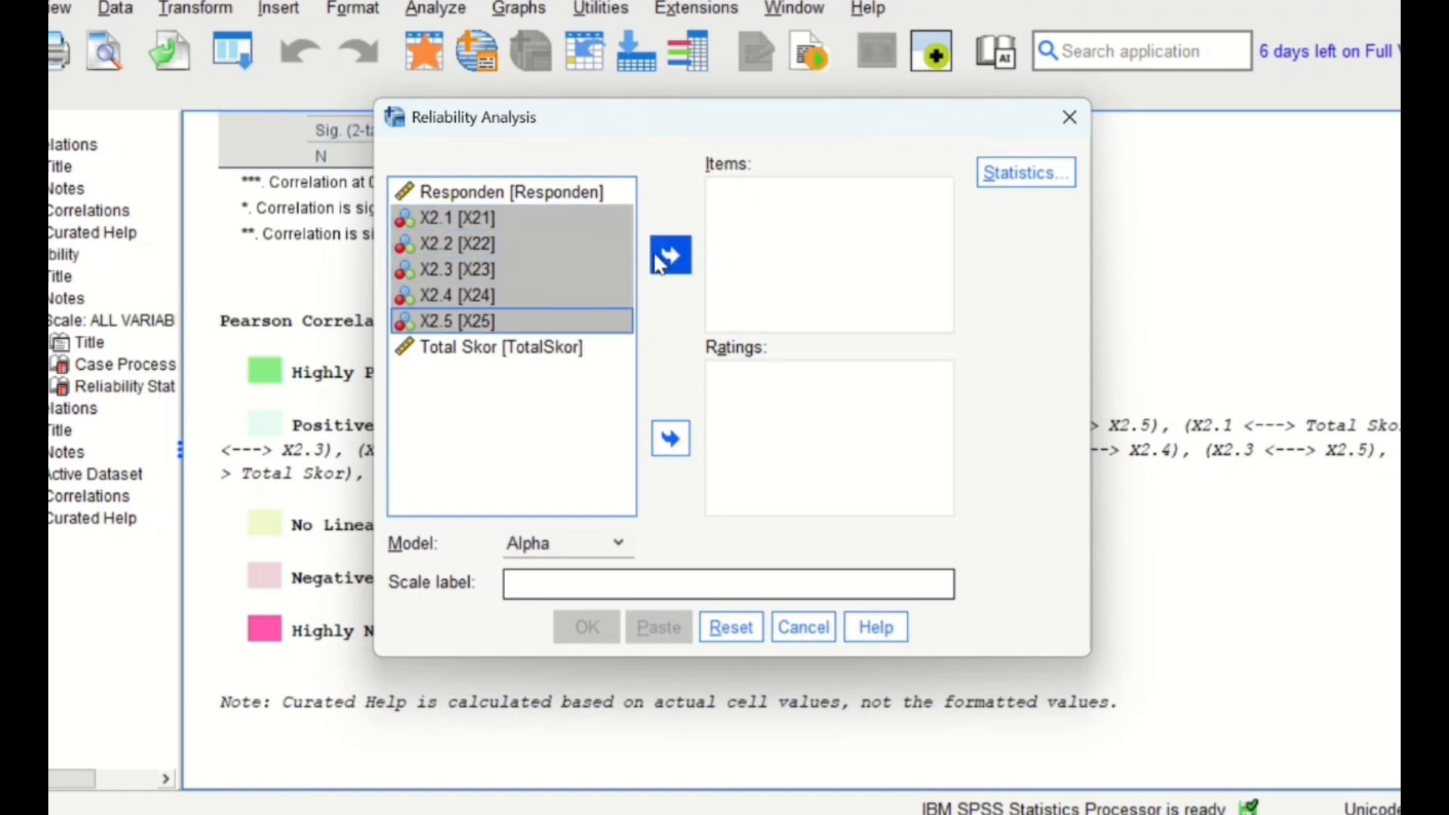
left_click(658, 260)
left_click(592, 631)
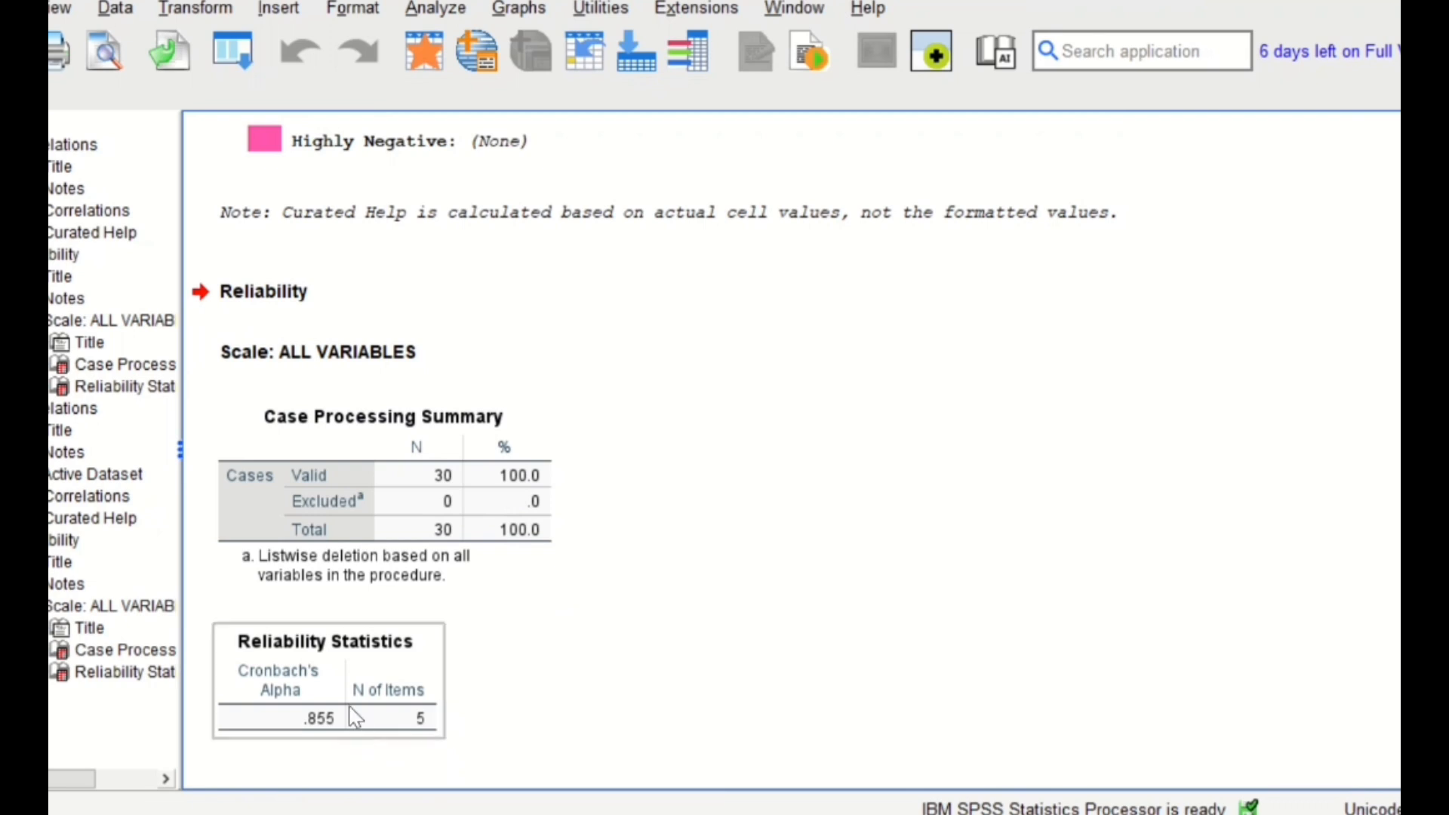
left_click(324, 759)
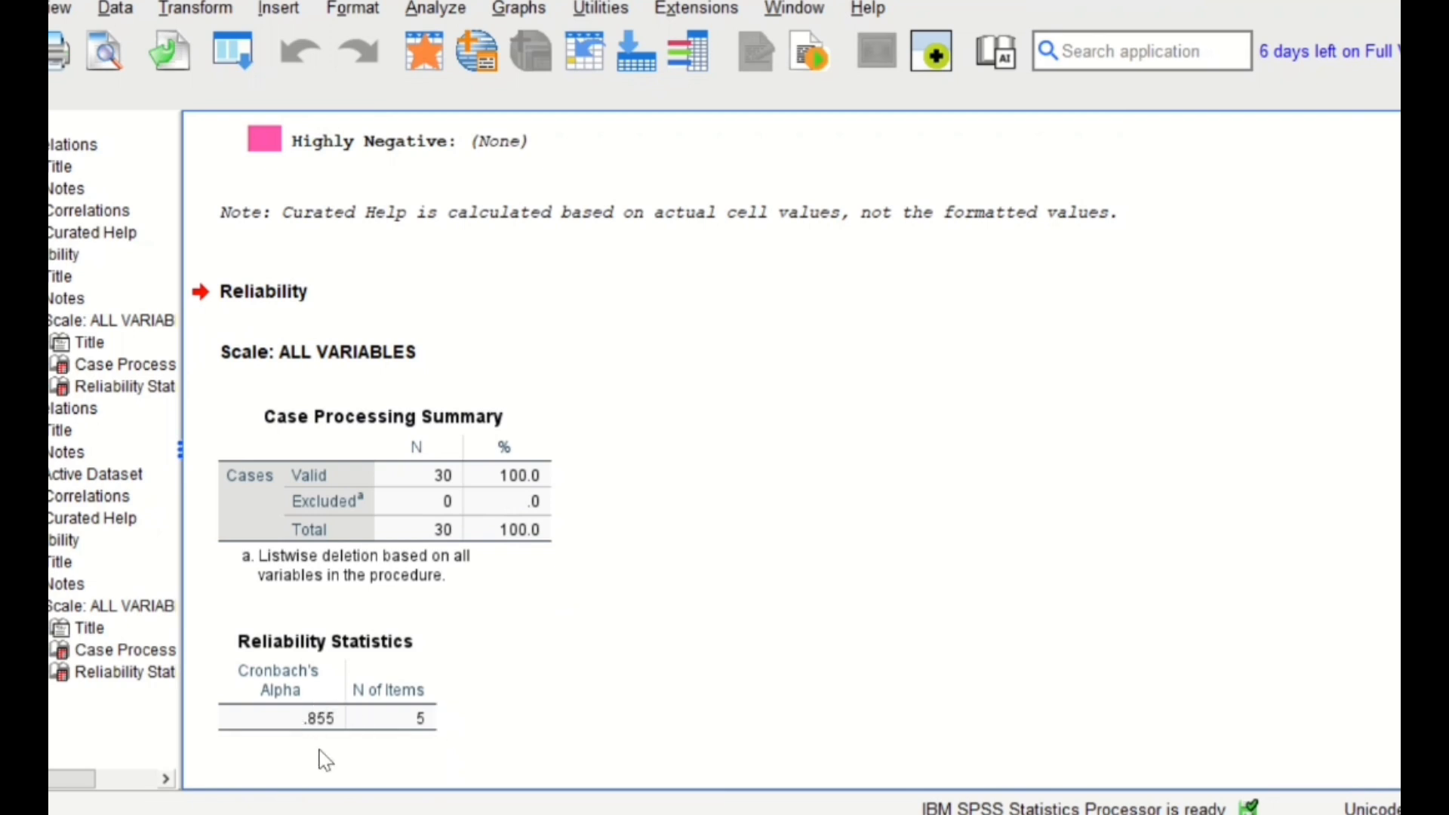
left_click(351, 715)
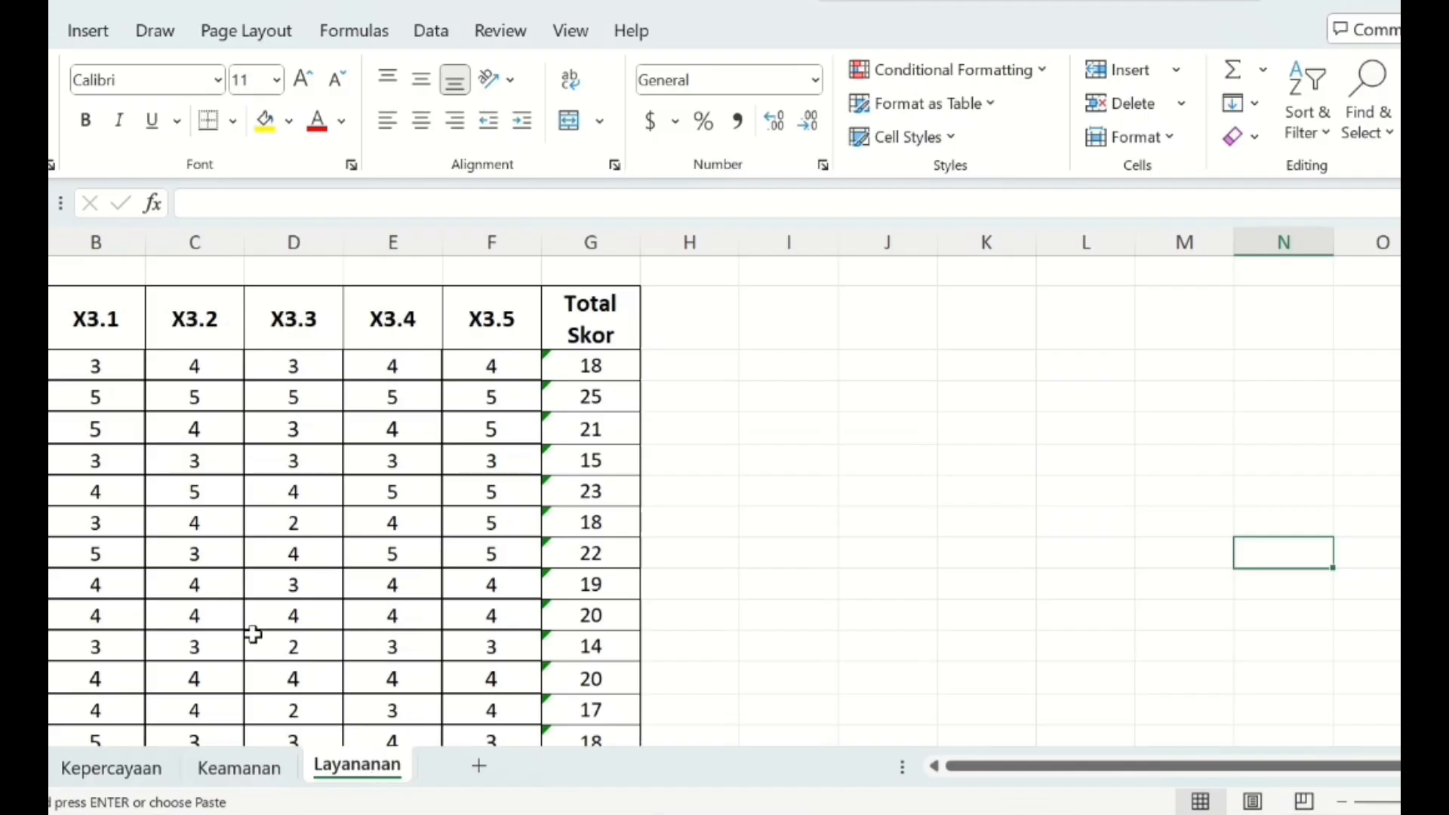
- Copy the full response table from the Layananan sheet in Excel and paste it with variable names into an empty SPSS dataset
left_click_drag(54, 317, 578, 662)
key("ctrl+v")
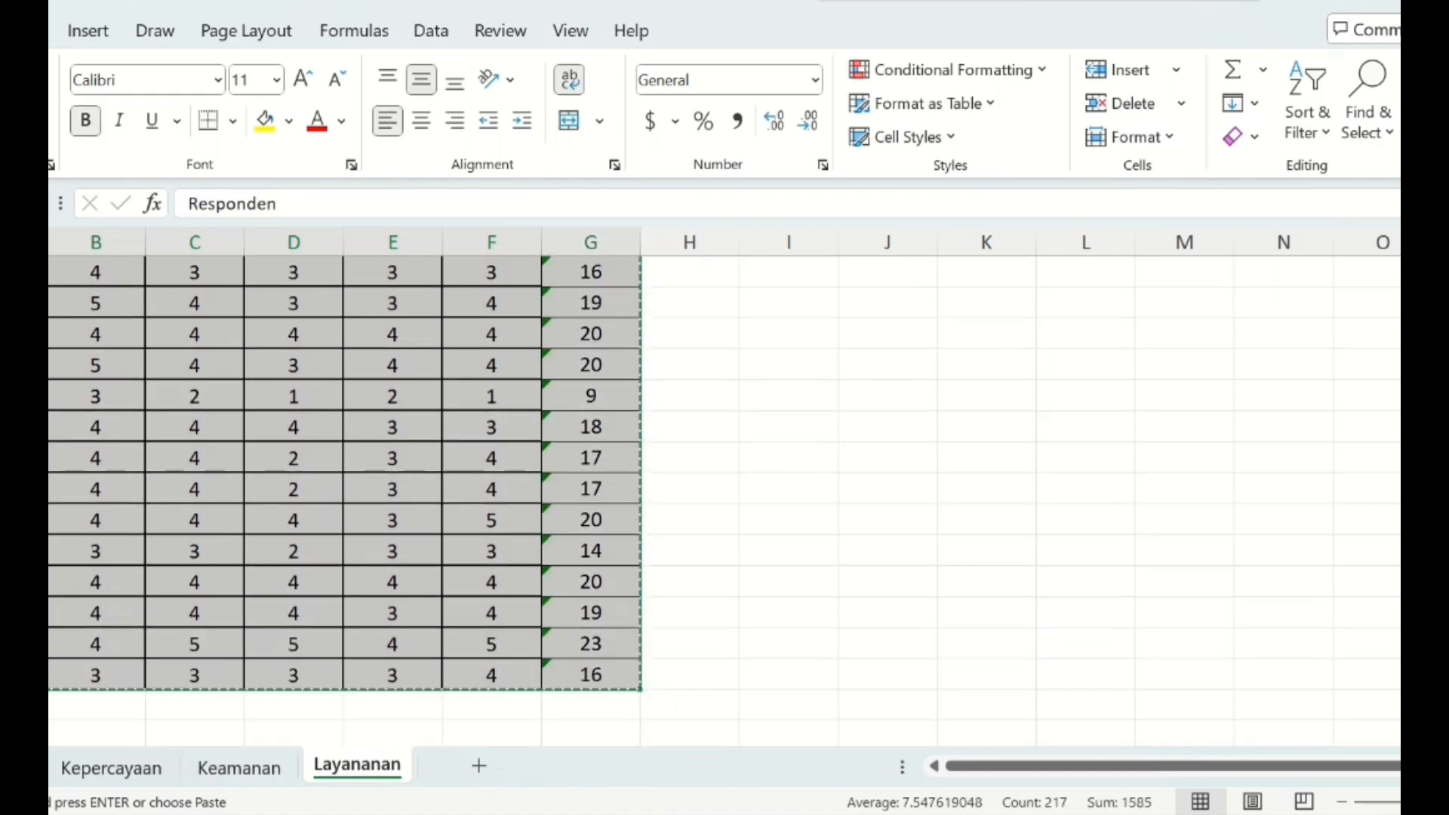
key("alt+Tab")
right_click(51, 187)
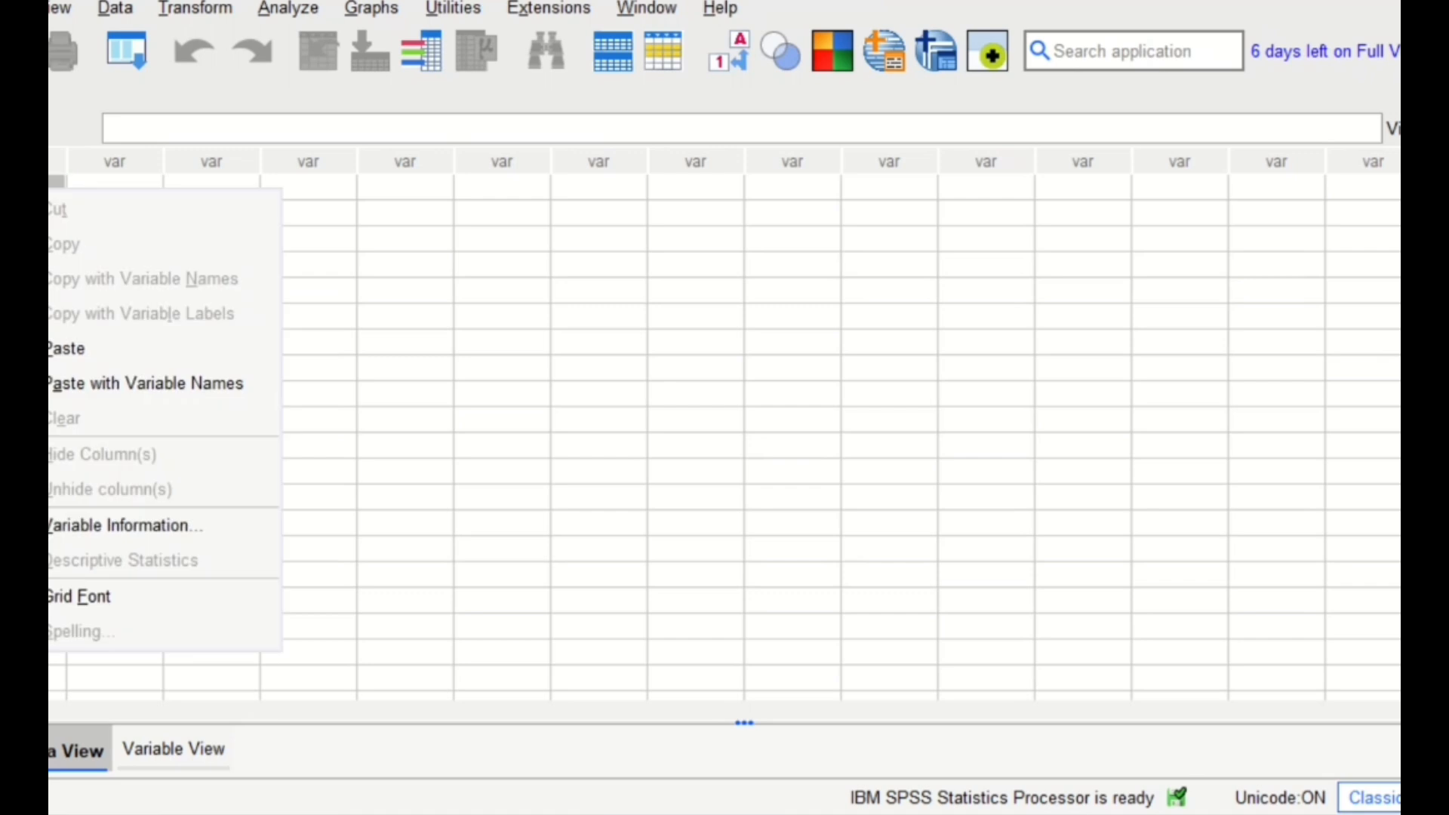
left_click(125, 387)
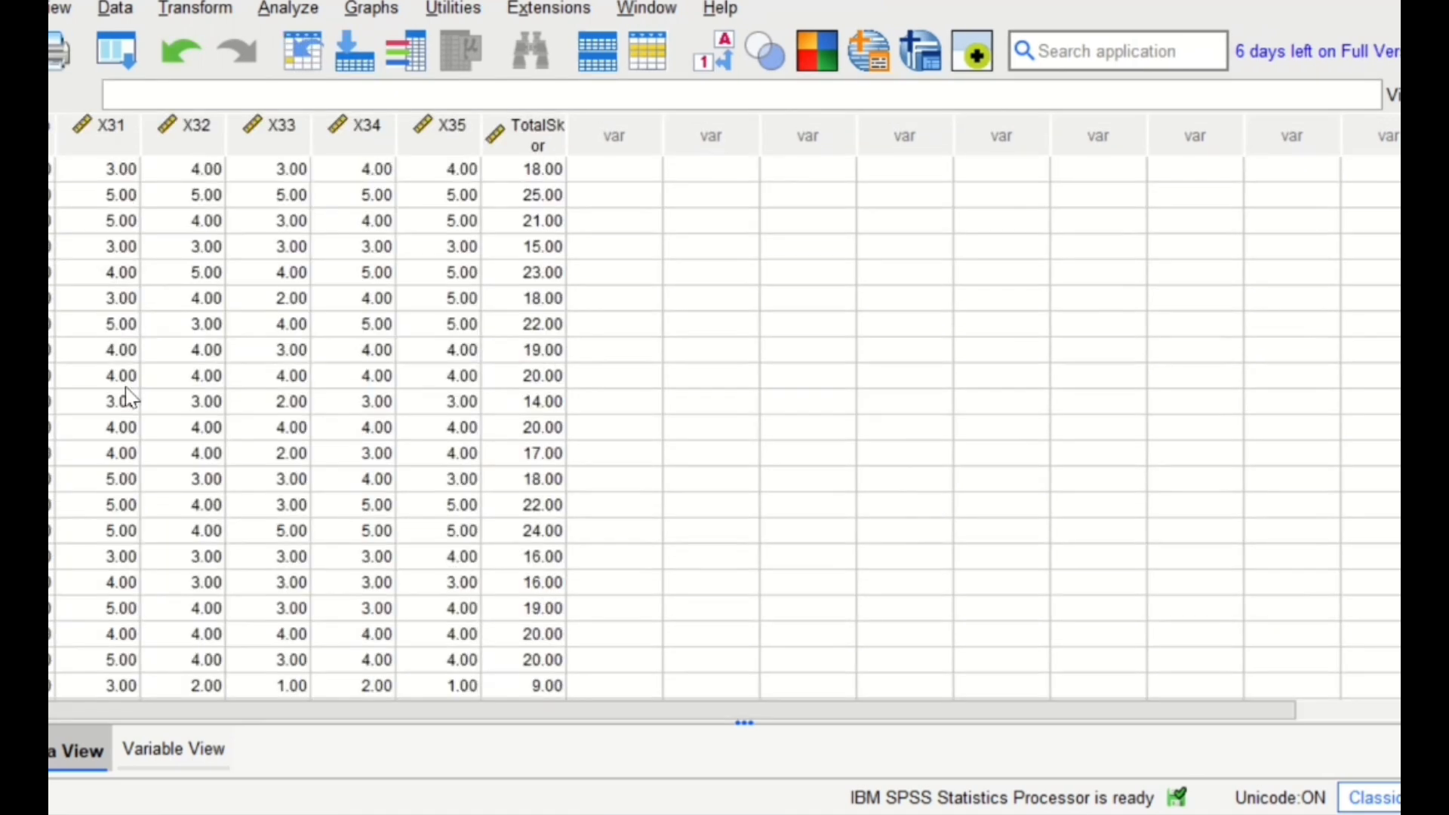
- Start a bivariate correlation on the pasted Layananan data and select X3.1 as the first source variable
left_click(273, 9)
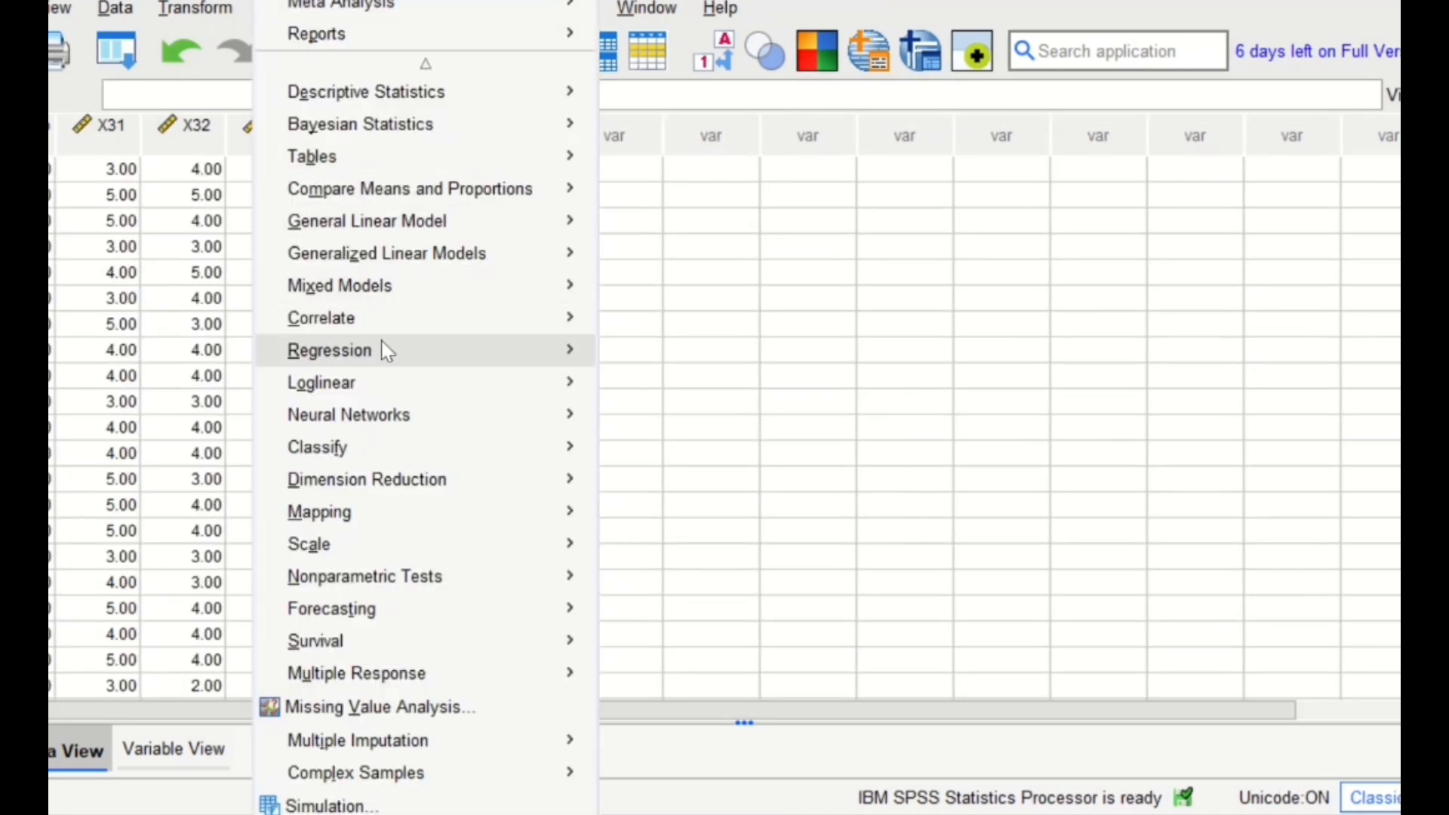
mouse_move(425, 327)
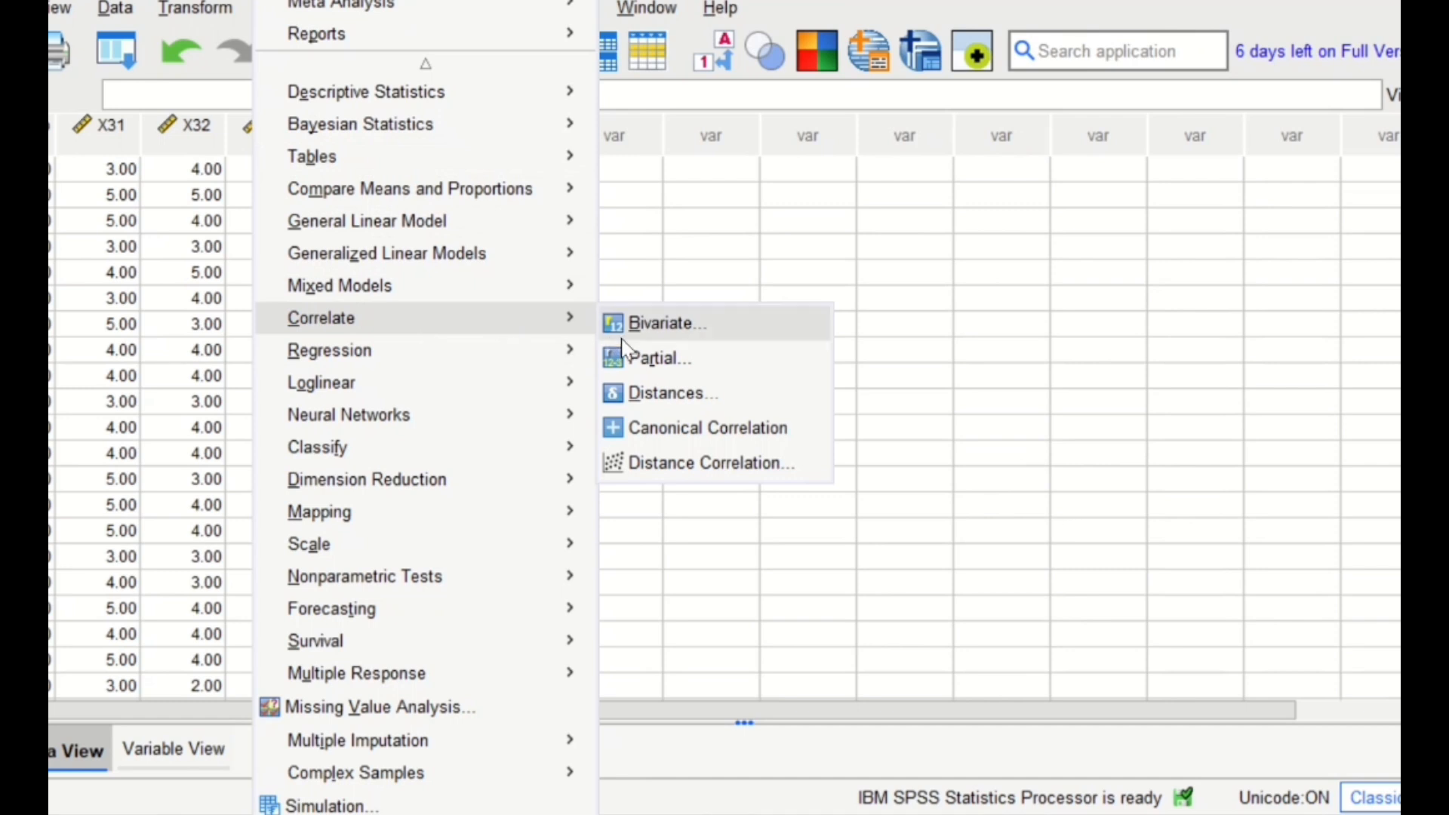
left_click(657, 323)
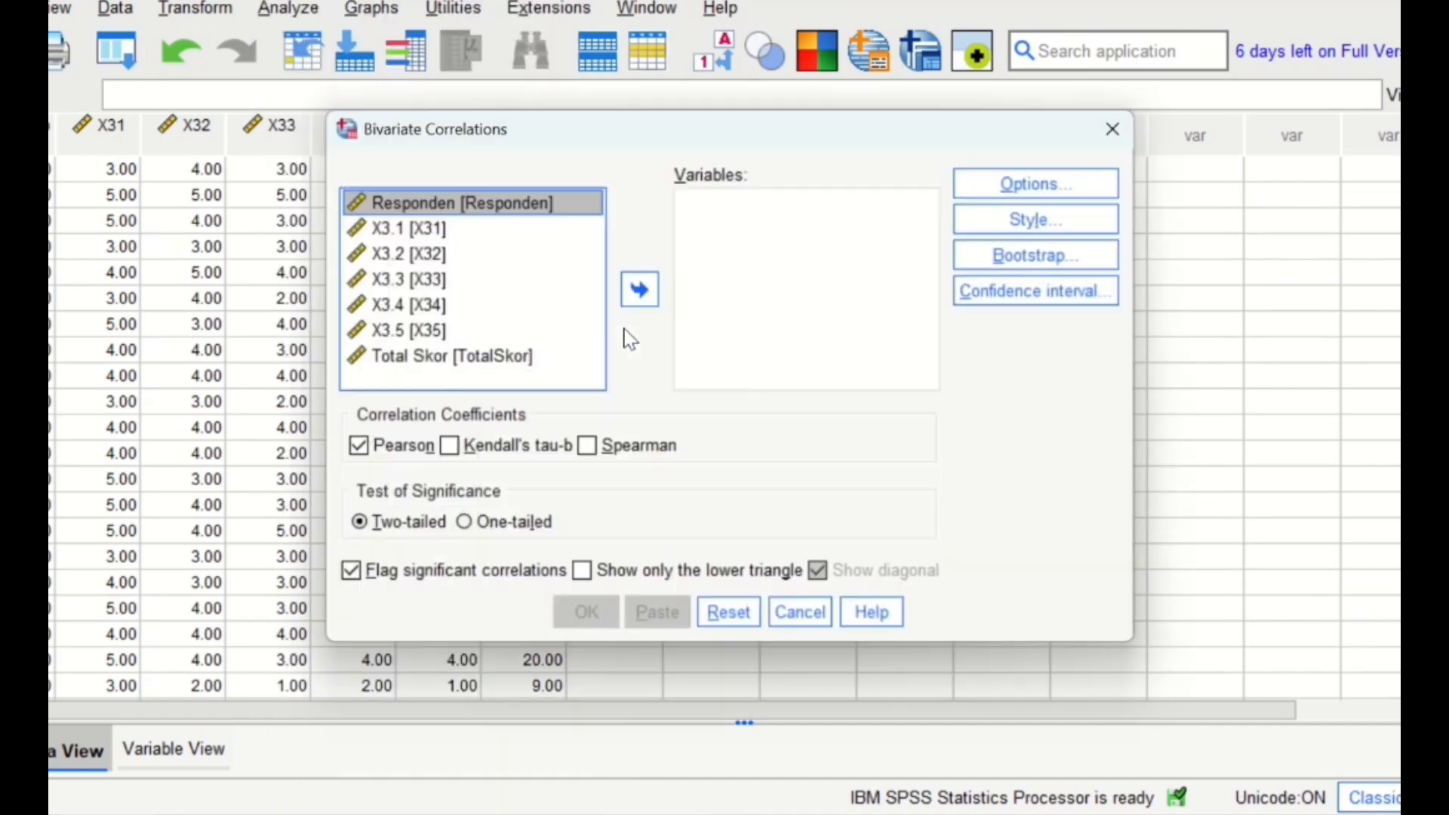
left_click(431, 230)
key("ctrl+Down")
key("ctrl+Down")
key("ctrl+Down")
key("ctrl+Down")
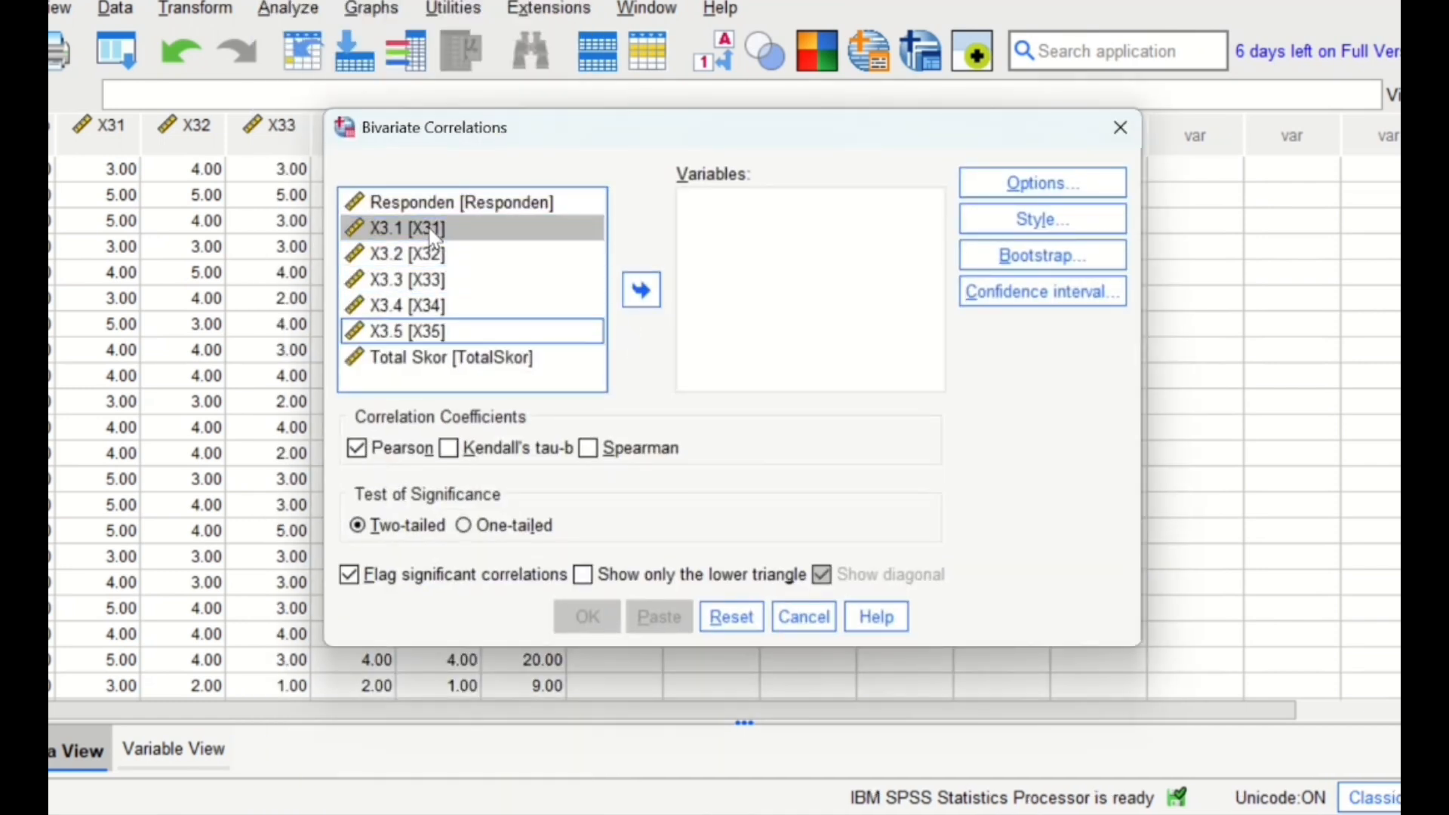
key("Up")
key("Up")
key("Up")
key("Up")
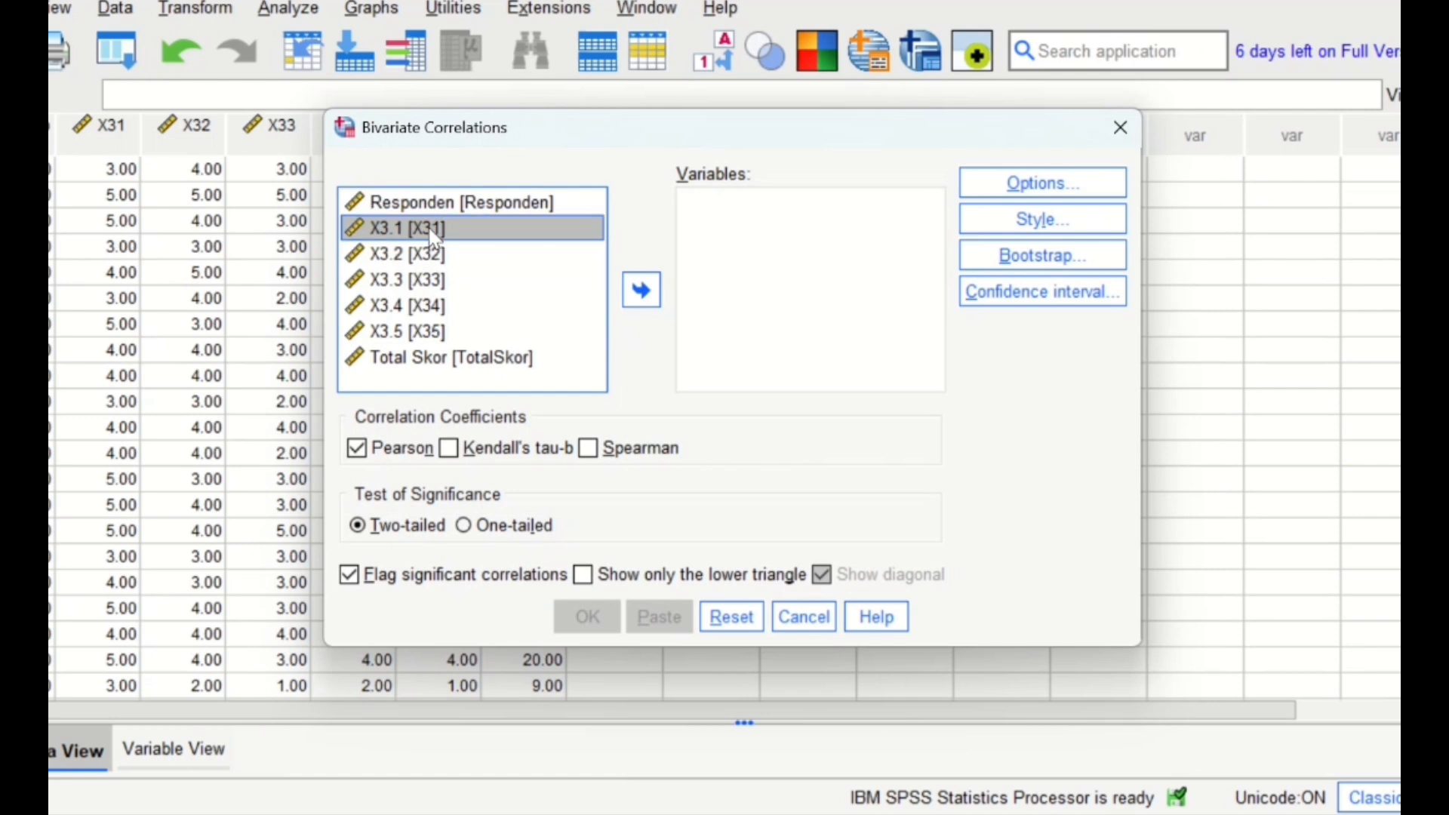
- Run the two-tailed Pearson correlation on X3.1 to X3.5 and Total Skor, and review the Correlations table
key("shift+Down")
key("shift+Down")
key("shift+Down")
key("shift+Down")
key("shift+Down")
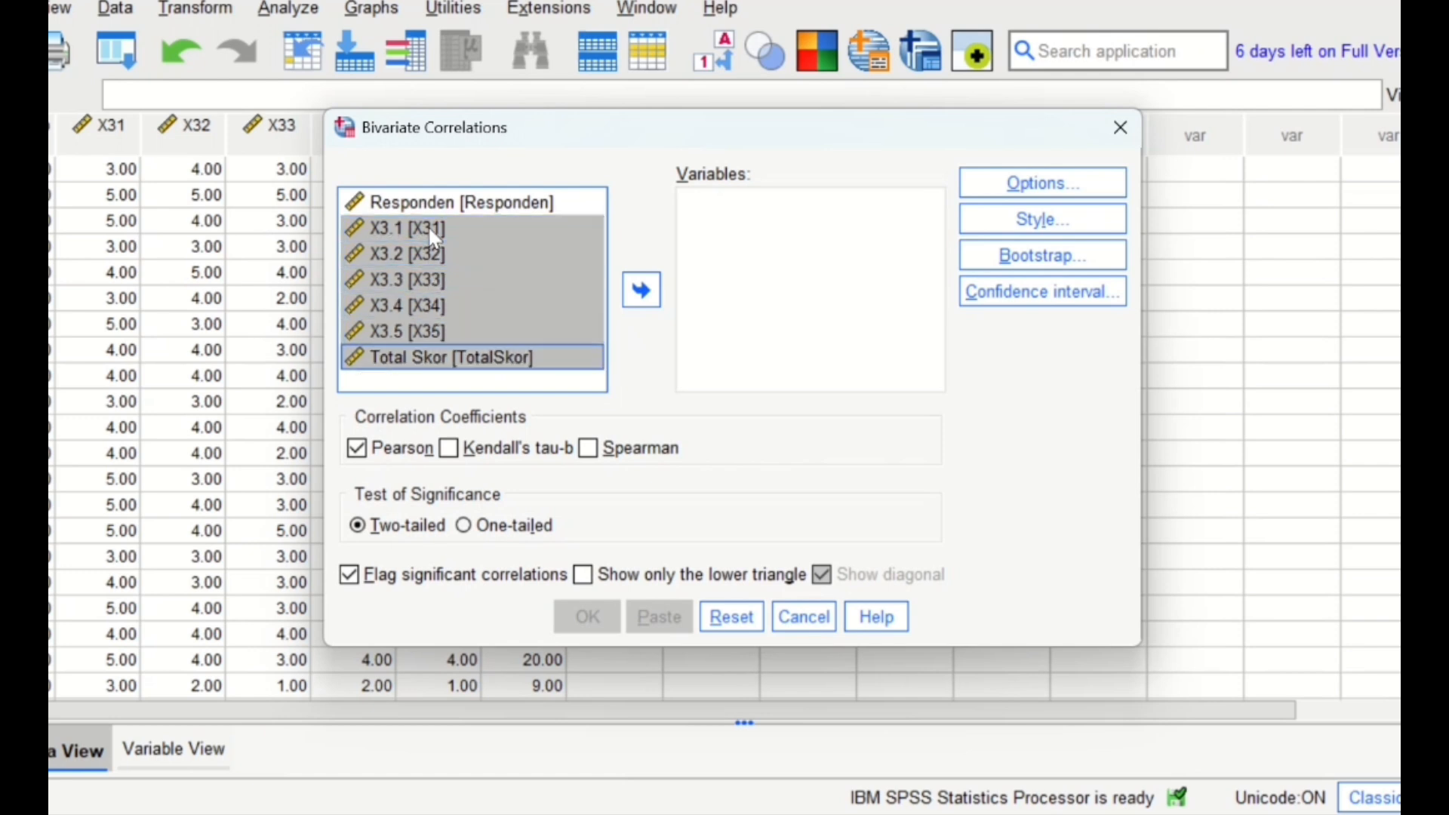
left_click(643, 292)
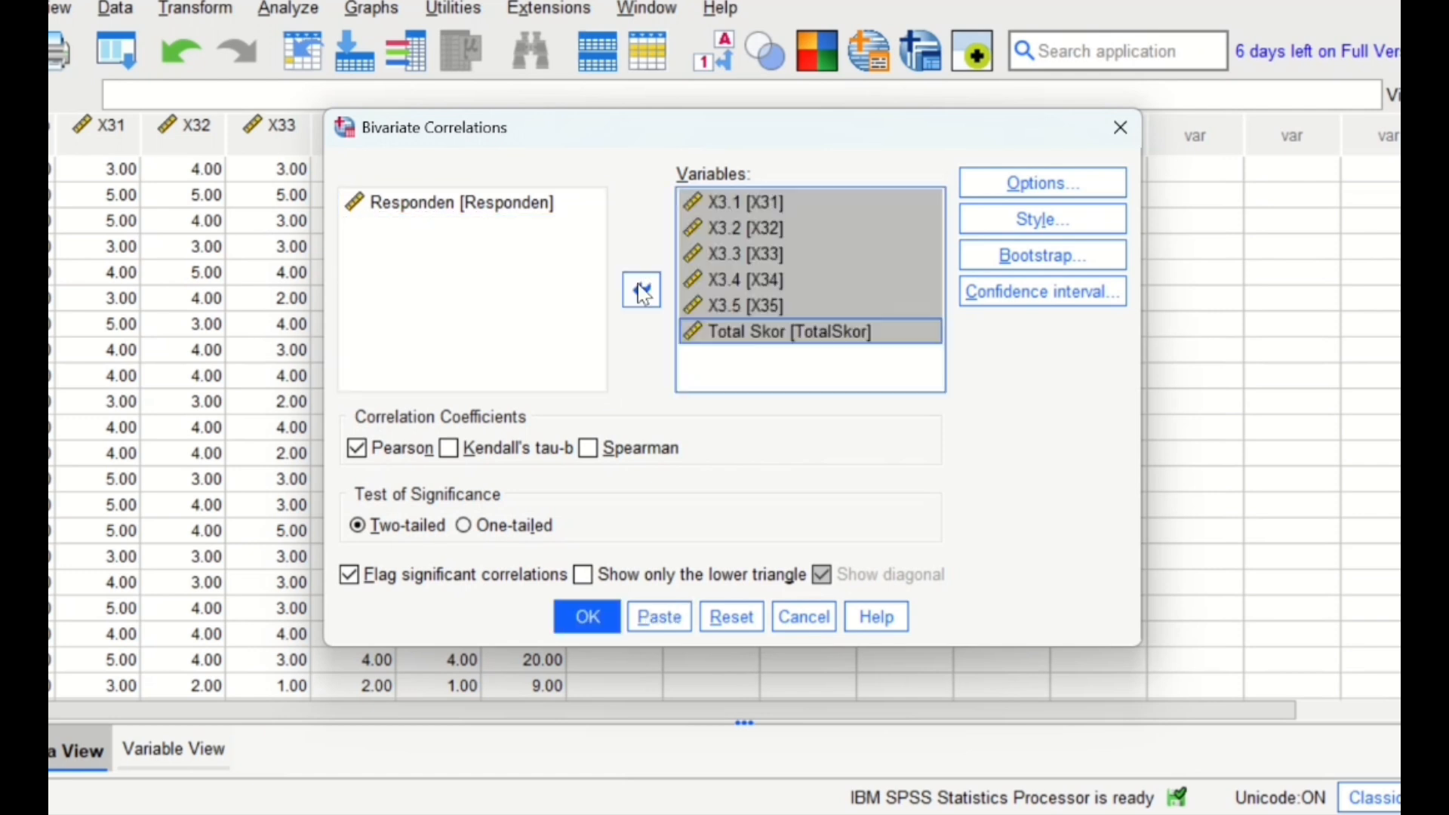
left_click(593, 624)
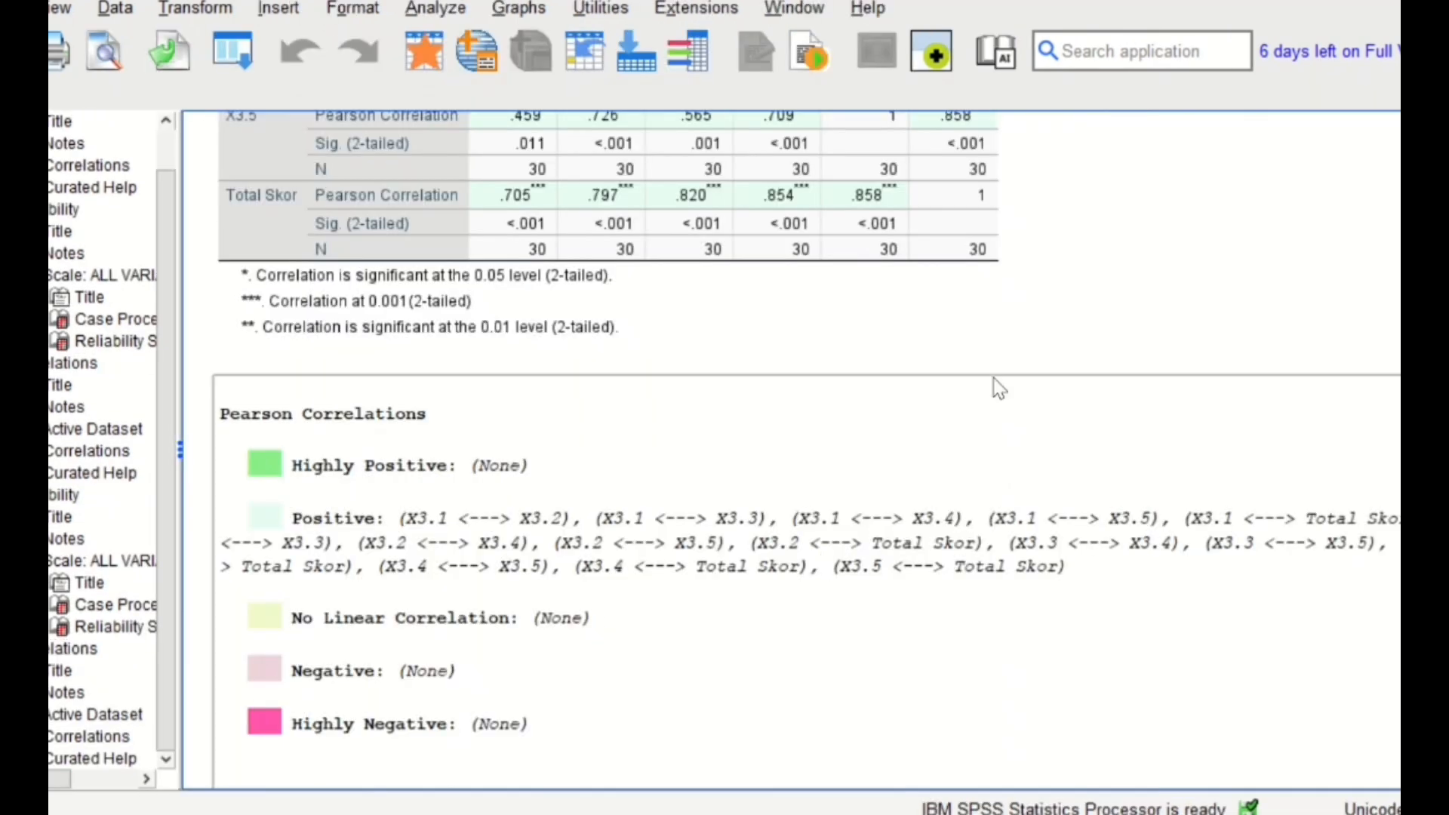
scroll(939, 534, "up", 5)
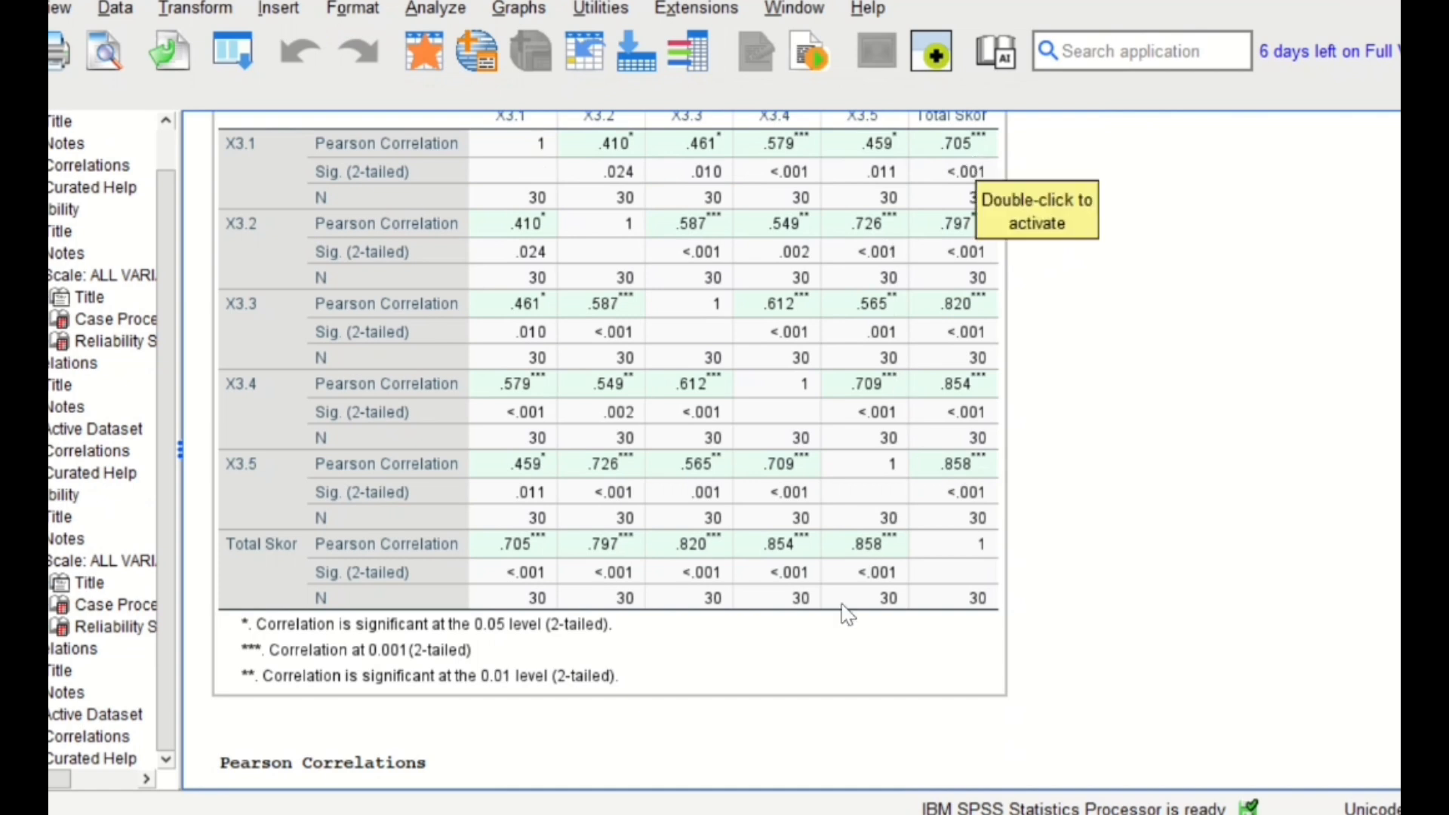
scroll(847, 613, "down", 5)
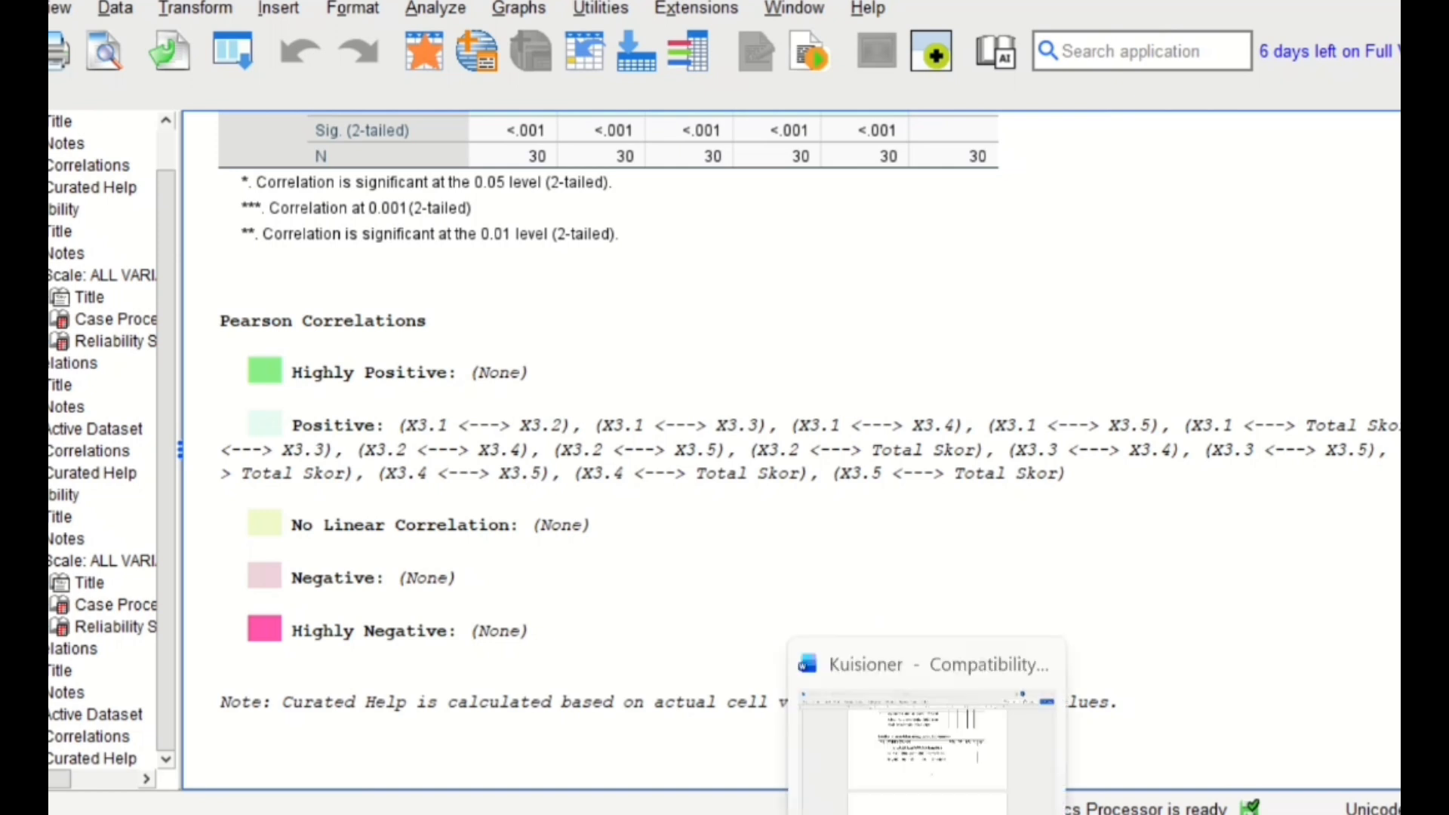
- Run a reliability analysis with the Alpha model on items X3.1 to X3.5 and review the Reliability Statistics table
left_click(424, 8)
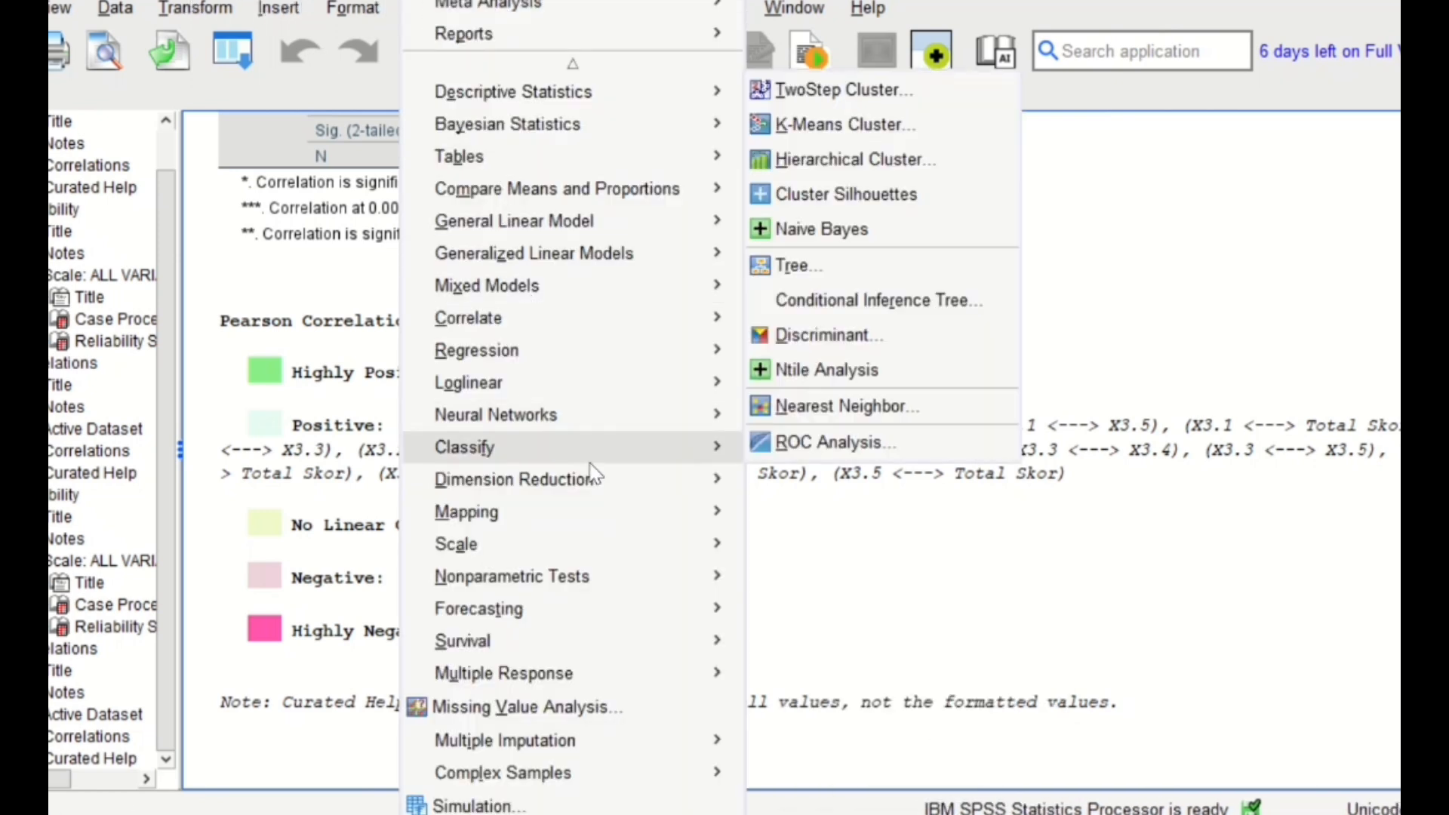
mouse_move(609, 525)
mouse_move(618, 552)
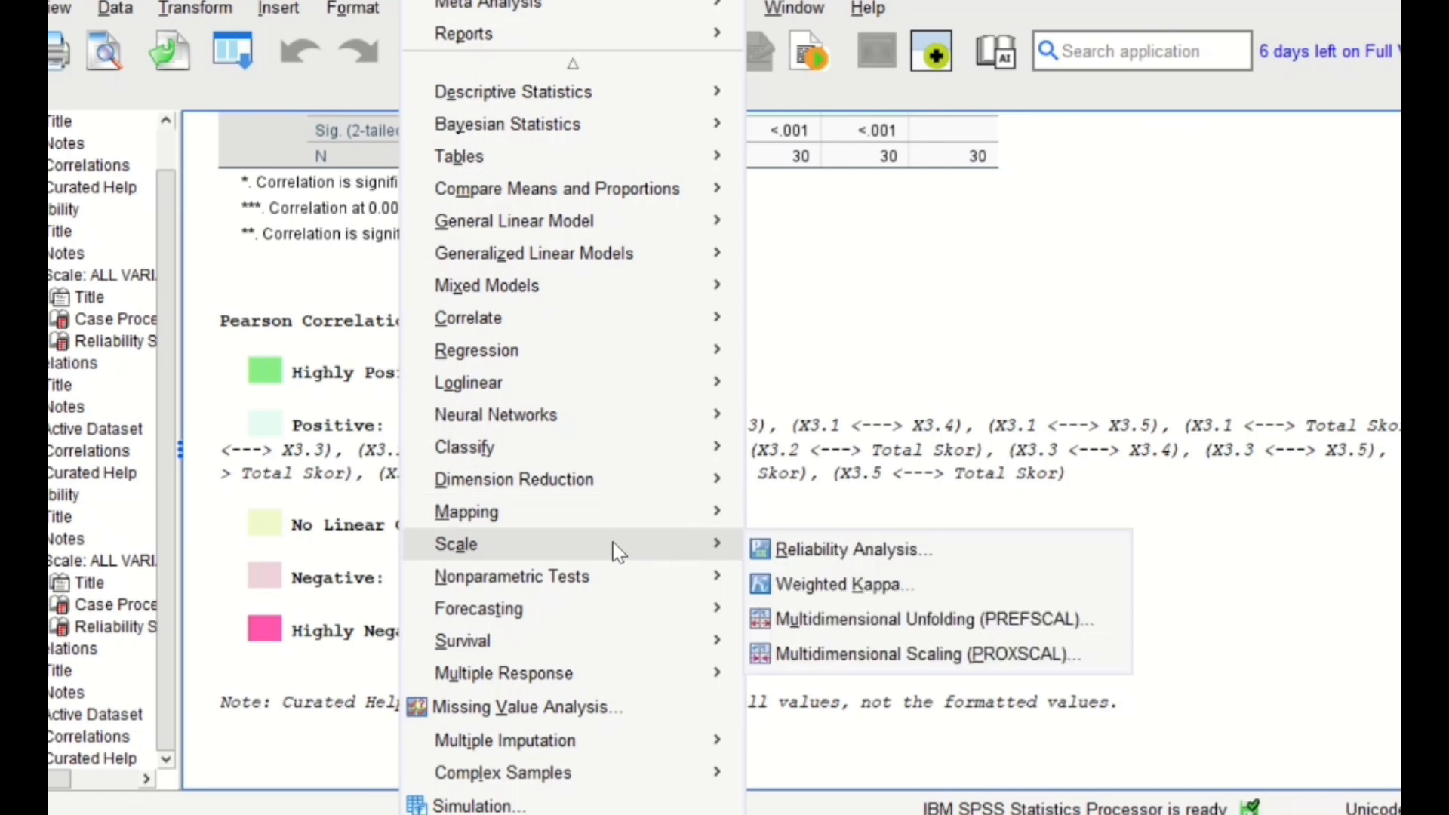
left_click(803, 548)
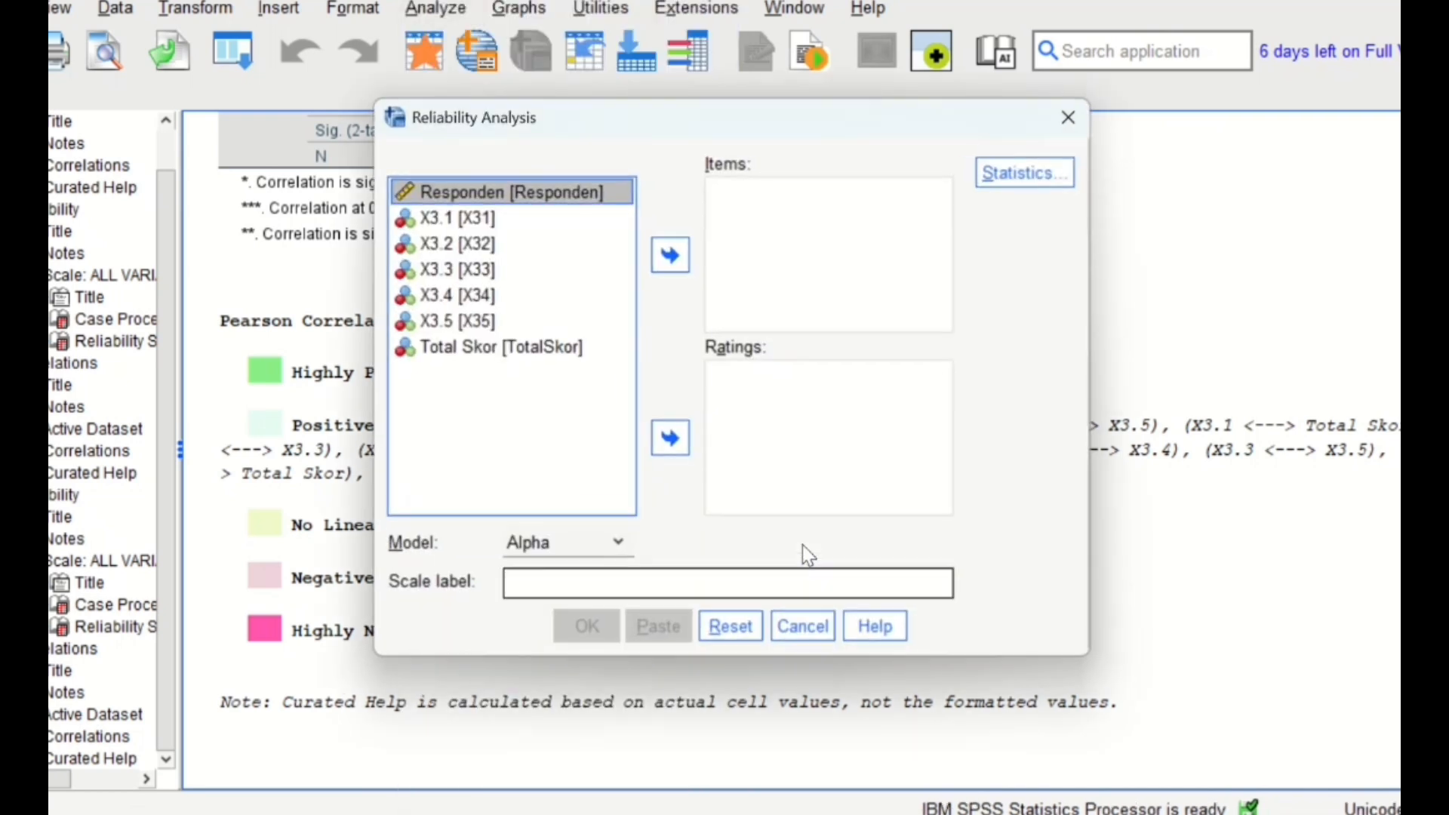
left_click(440, 221)
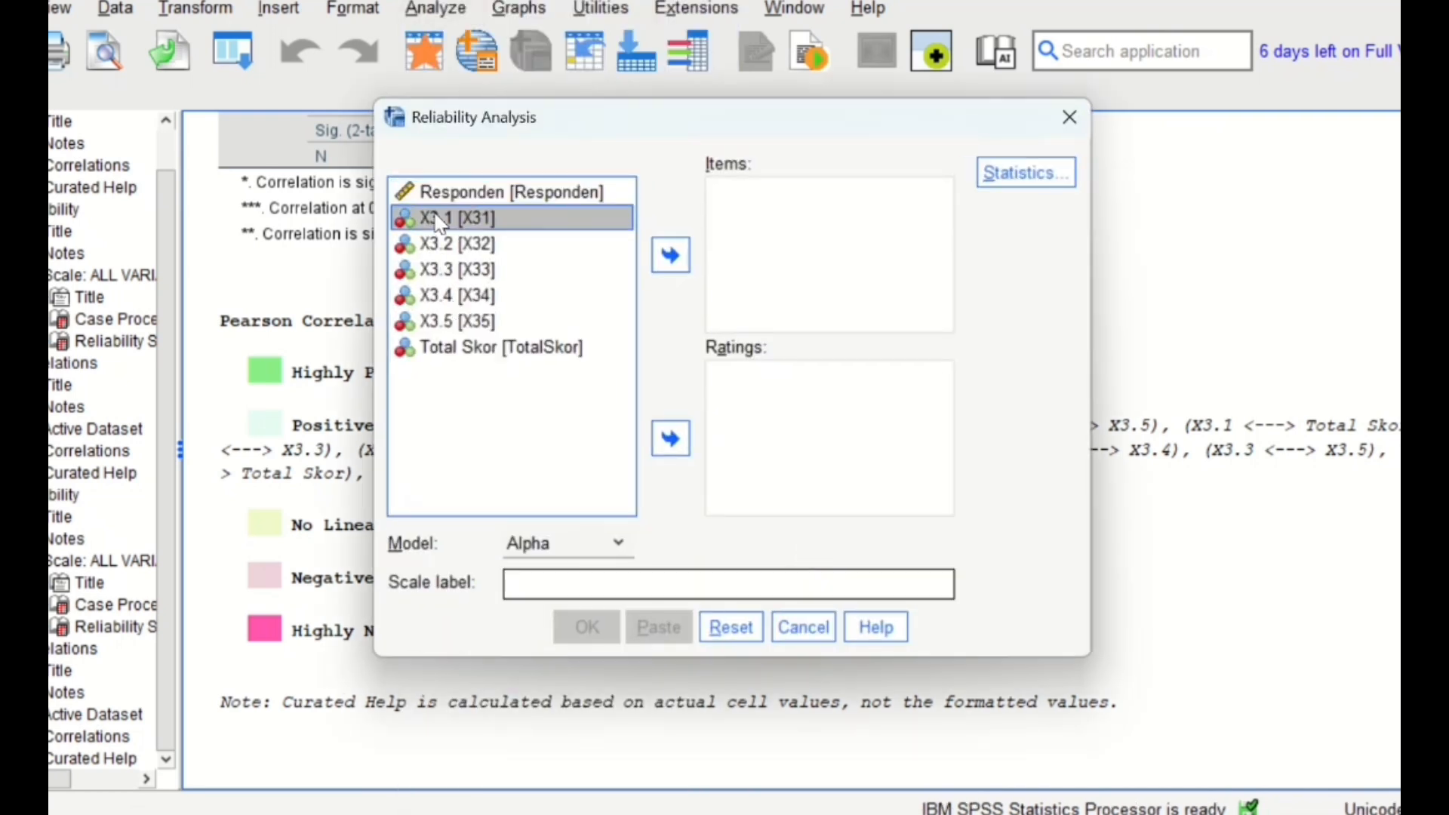
key("shift+Down")
key("shift+Down")
key("shift+Down")
key("shift+Down")
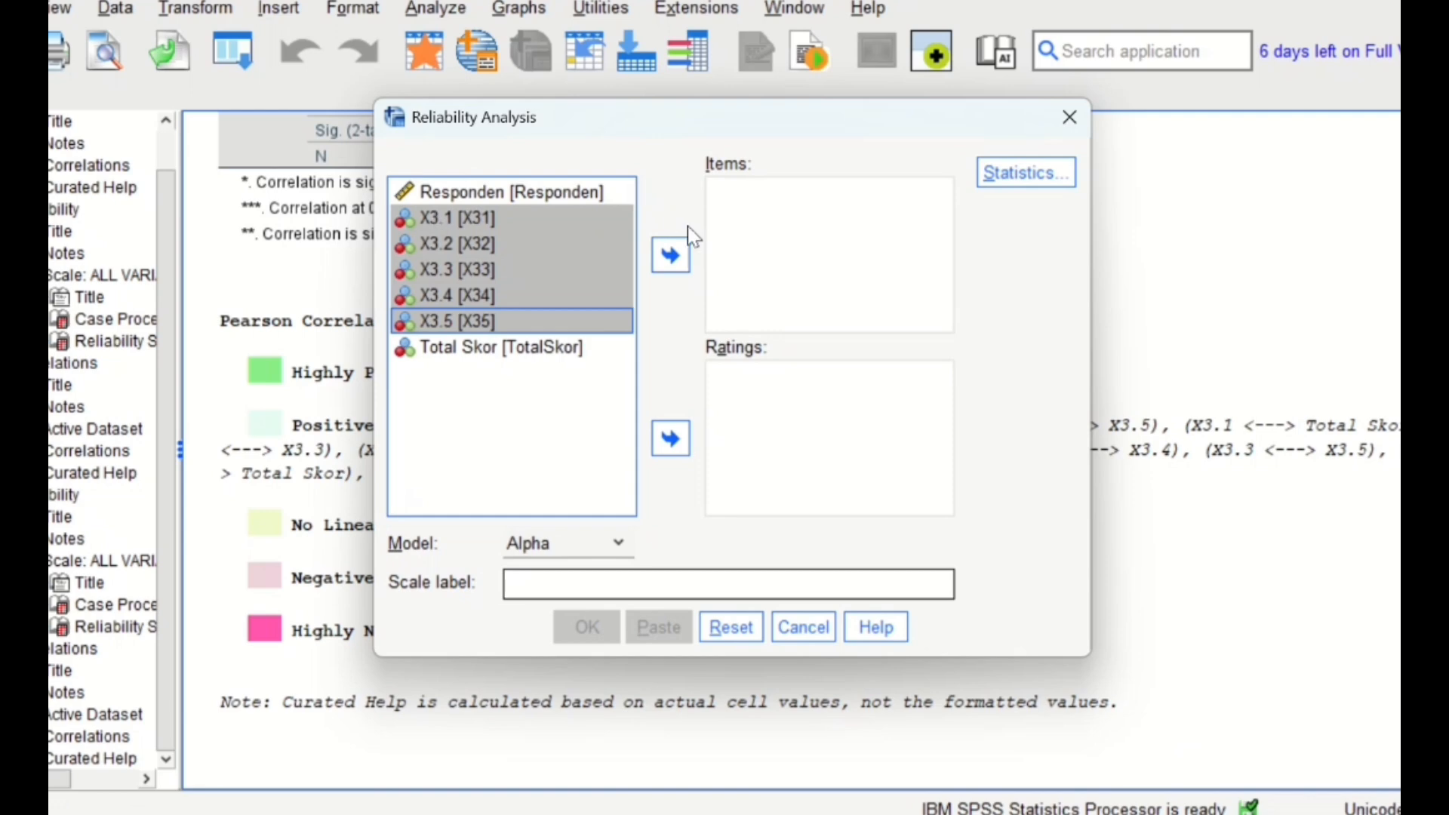
left_click(675, 249)
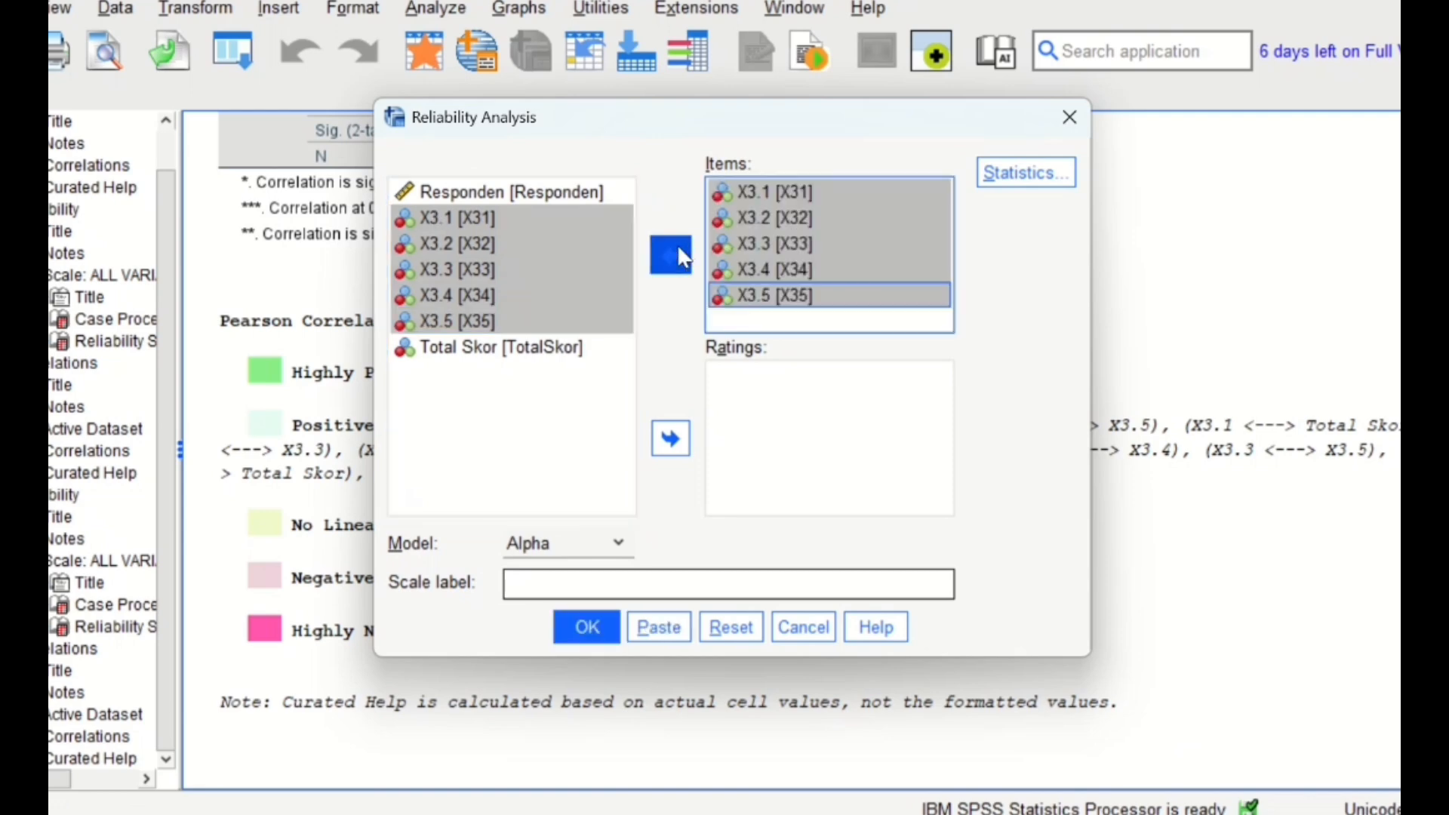
left_click(592, 633)
scroll(519, 715, "down", 1)
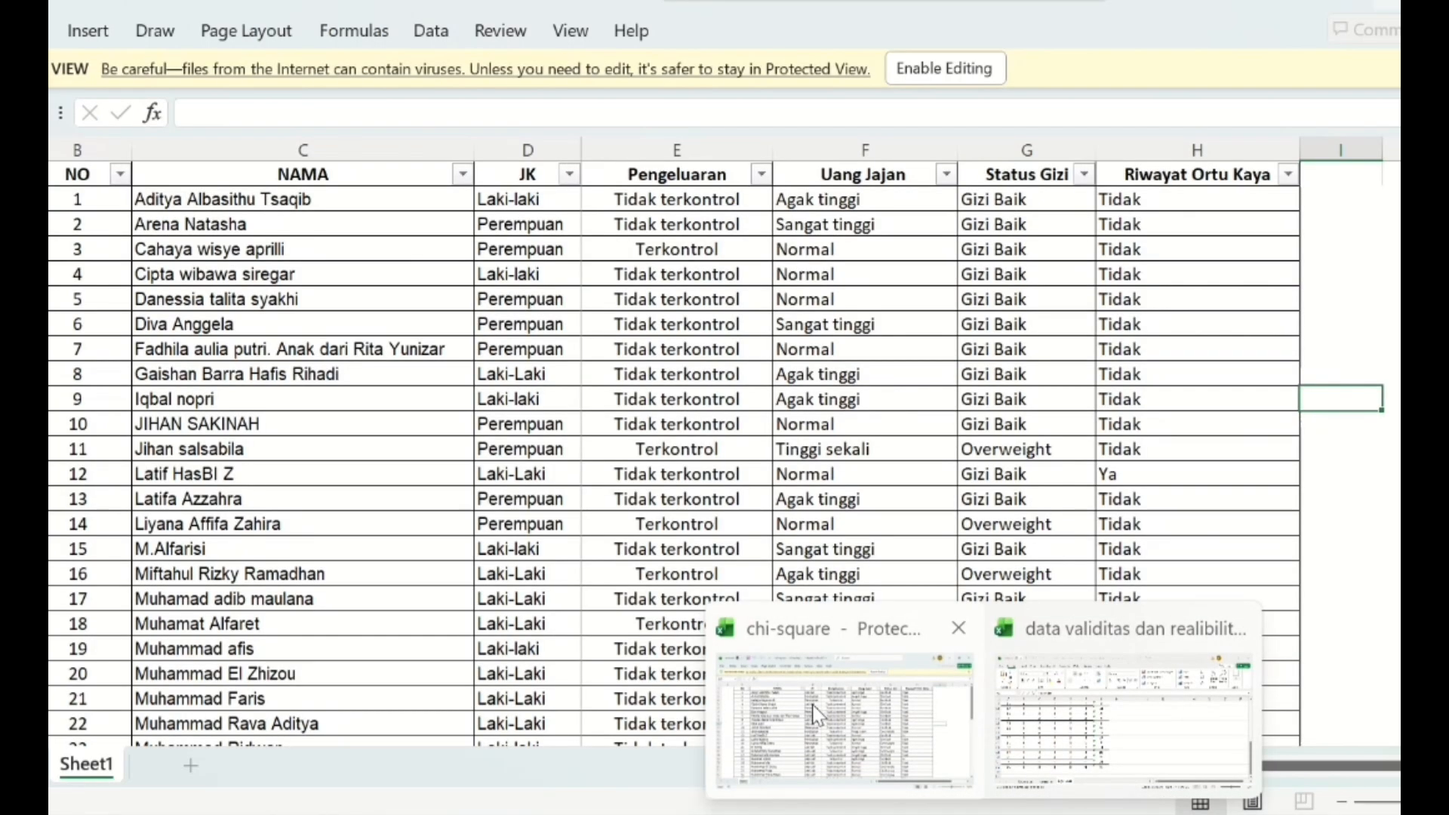
- Switch to the chi-square workbook in Excel, enable editing and copy the full table from NO to Riwayat Ortu Kaya with its headers
left_click(815, 711)
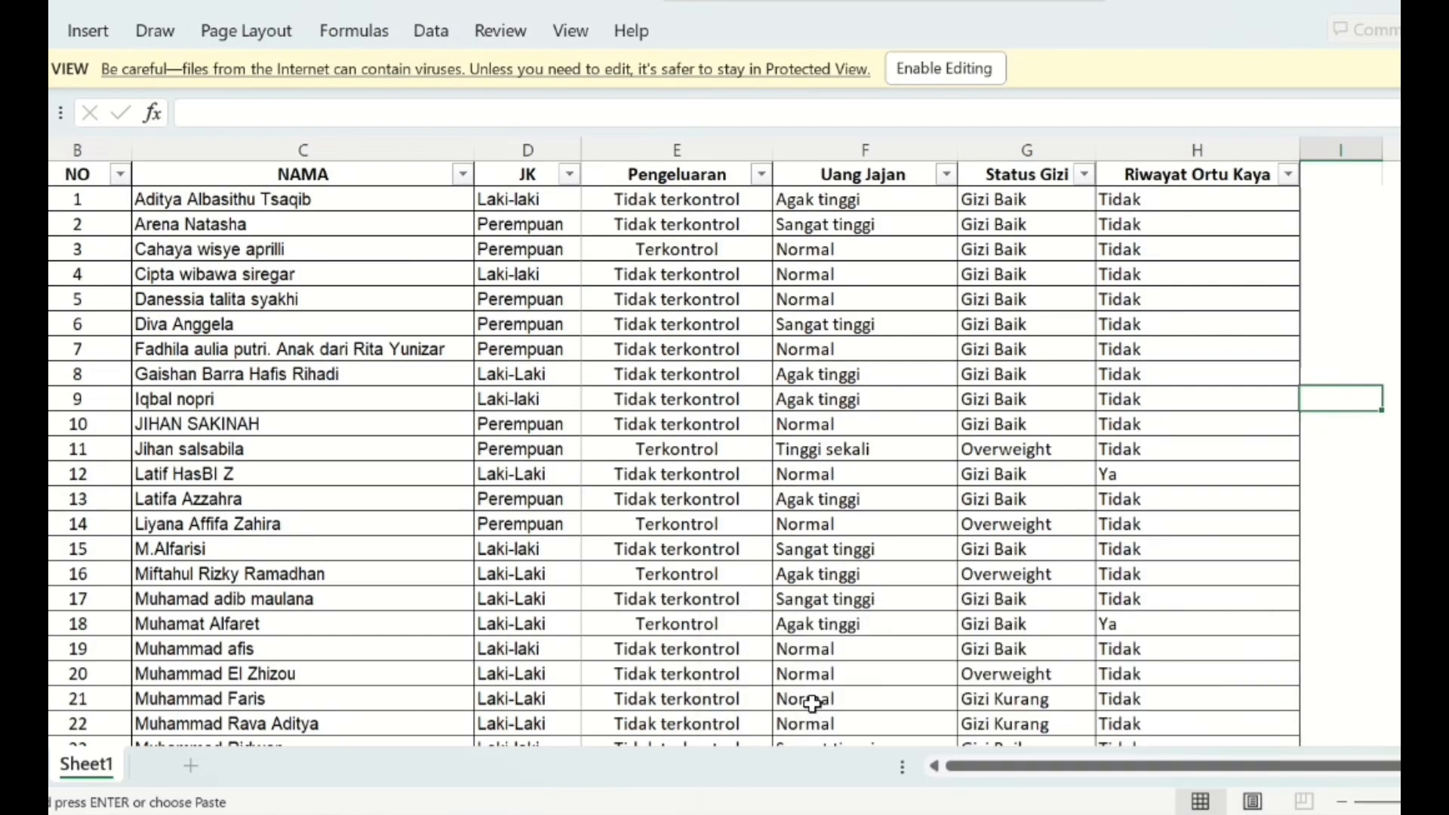
left_click(947, 67)
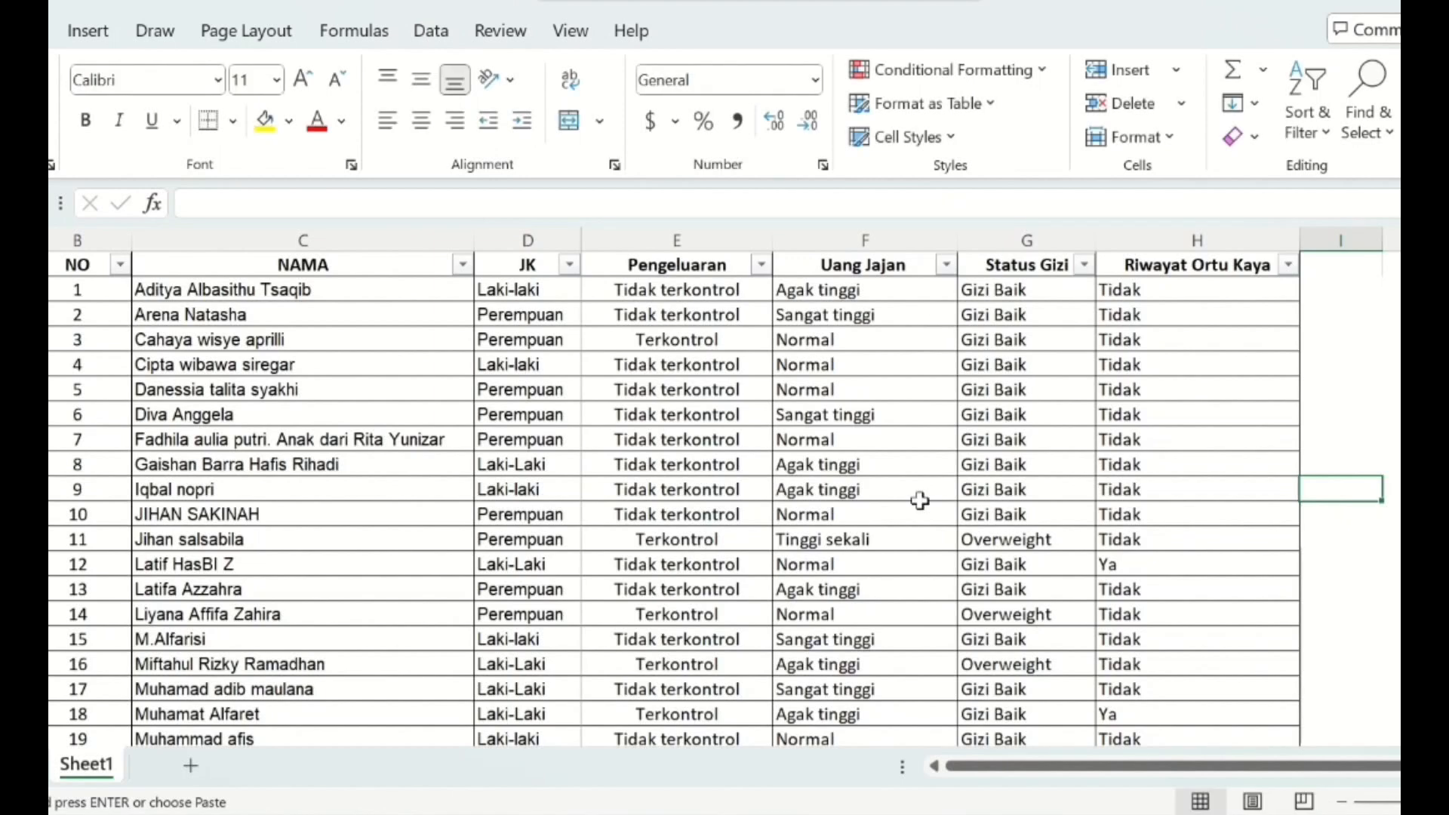
left_click_drag(77, 264, 1212, 664)
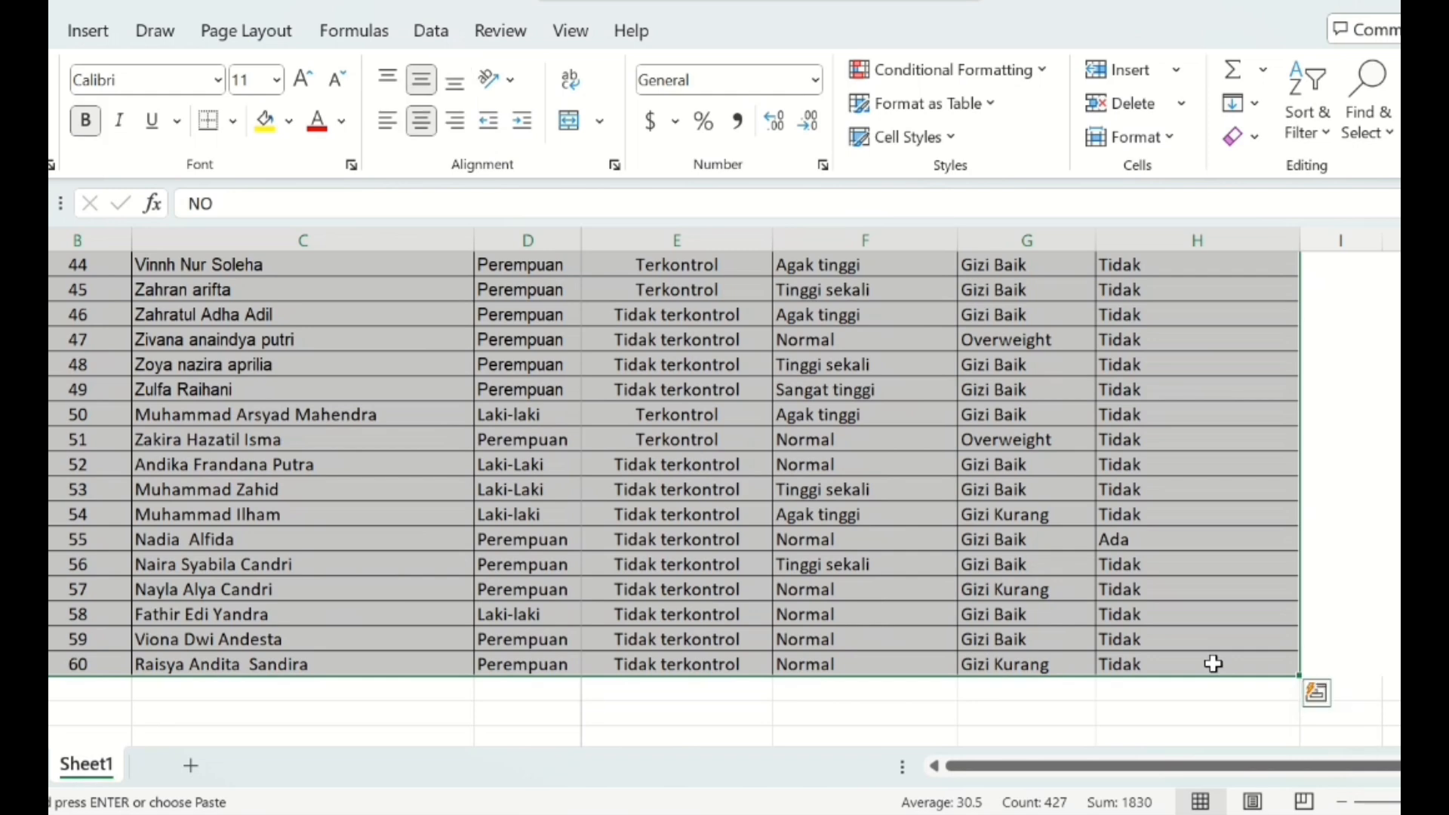
key("ctrl+c")
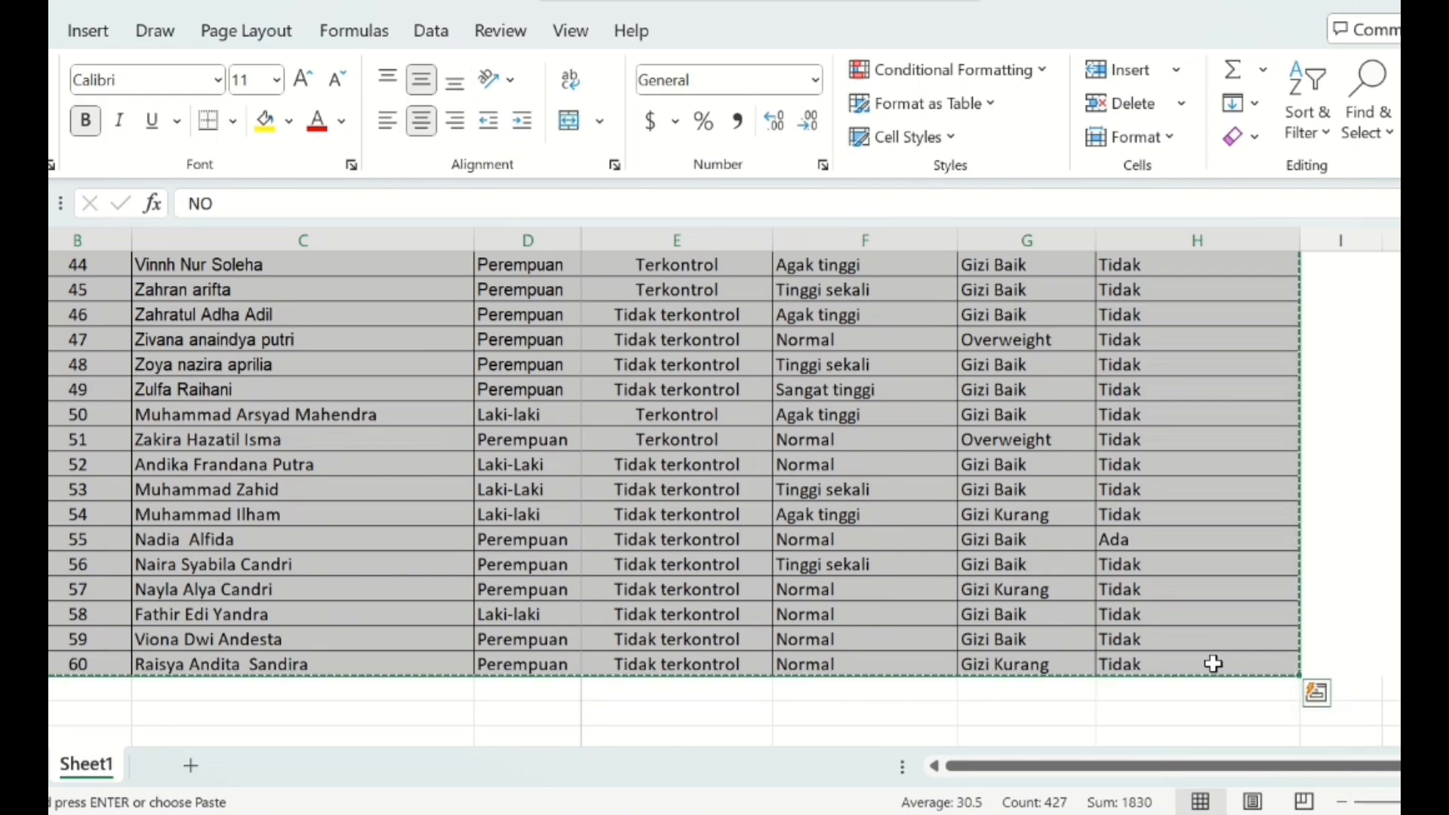
- Switch to the empty SPSS dataset and paste the copied table with variable names
key("alt+Tab")
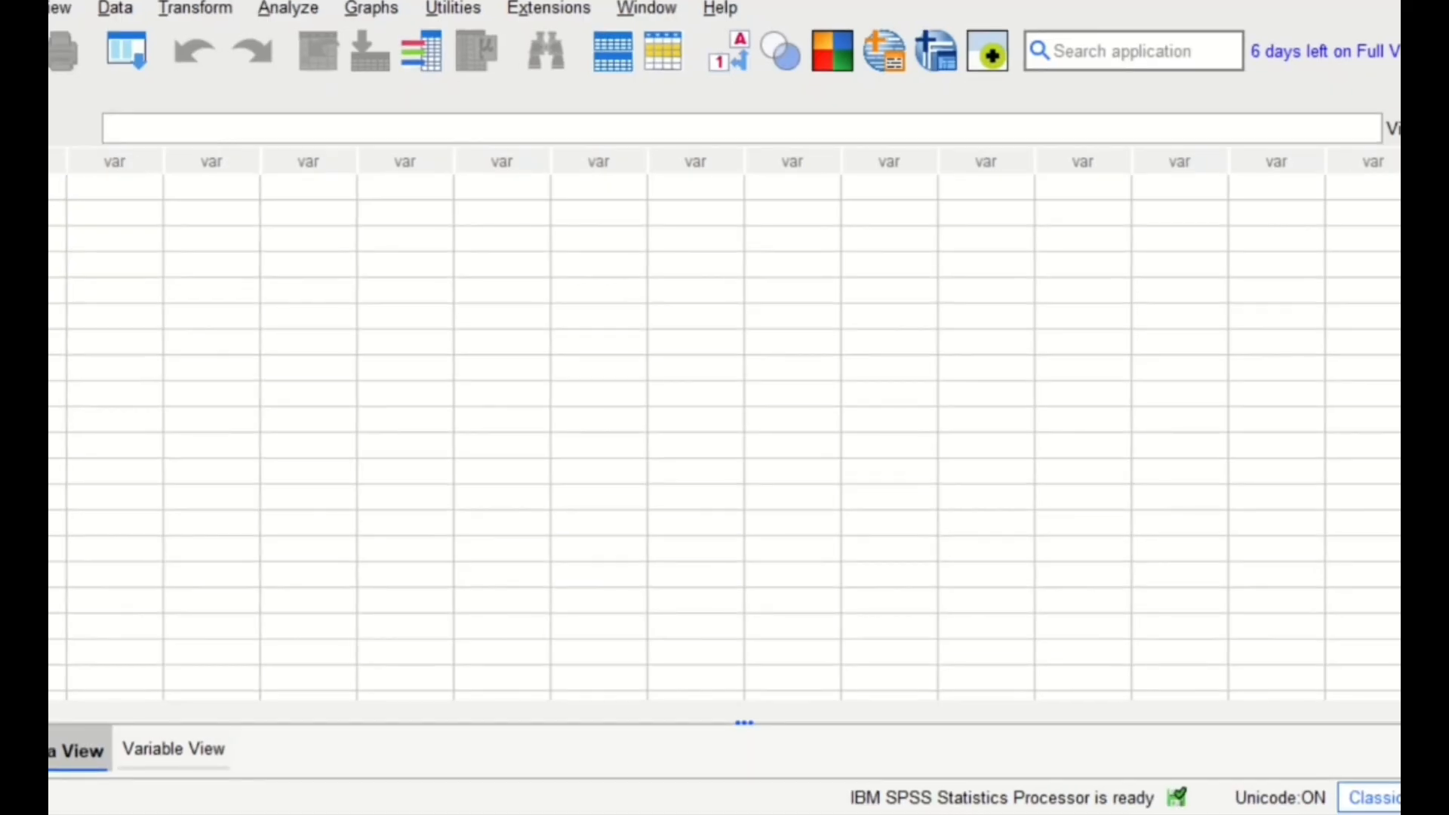
left_click(55, 188)
right_click(53, 187)
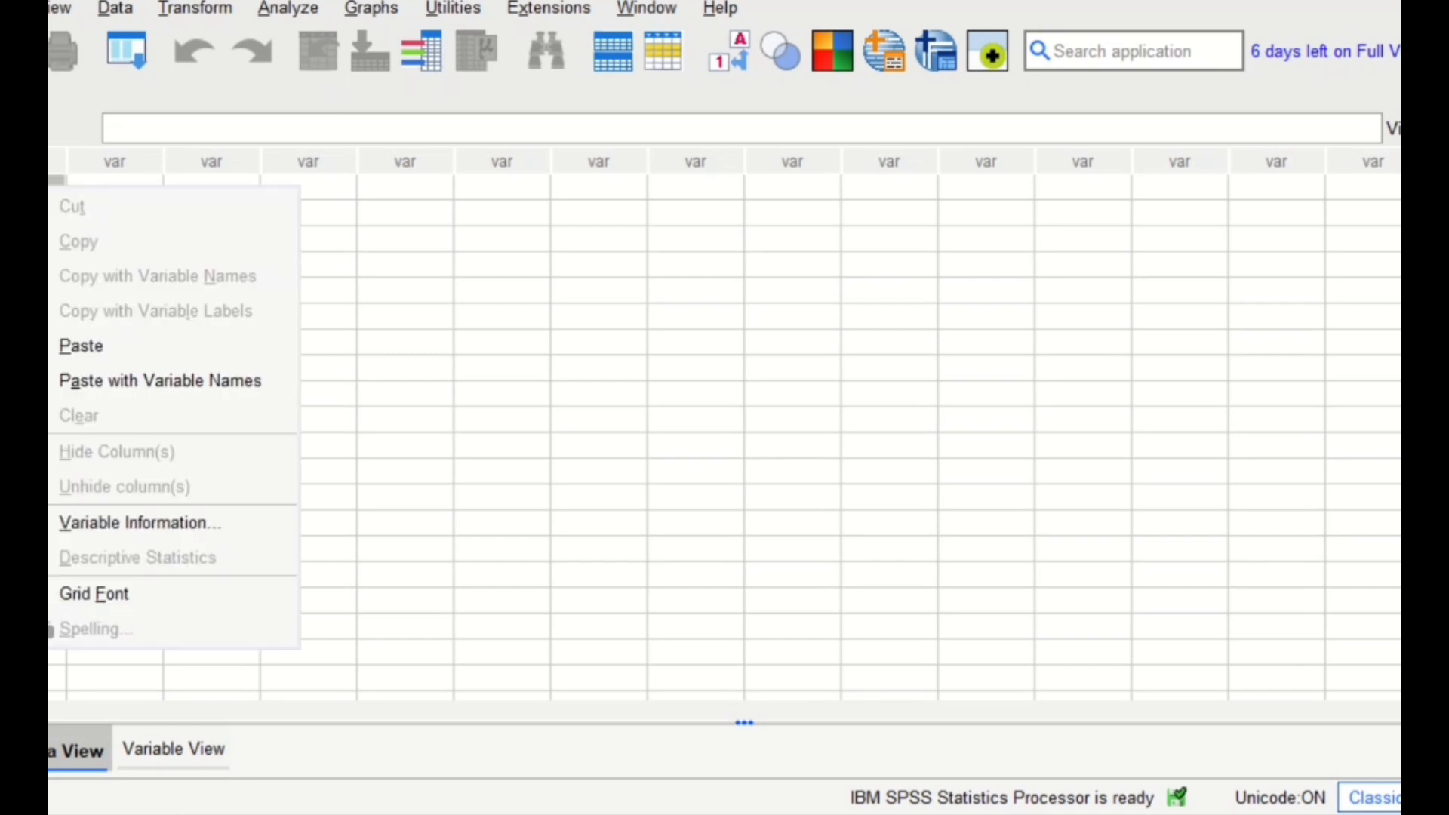
left_click(156, 383)
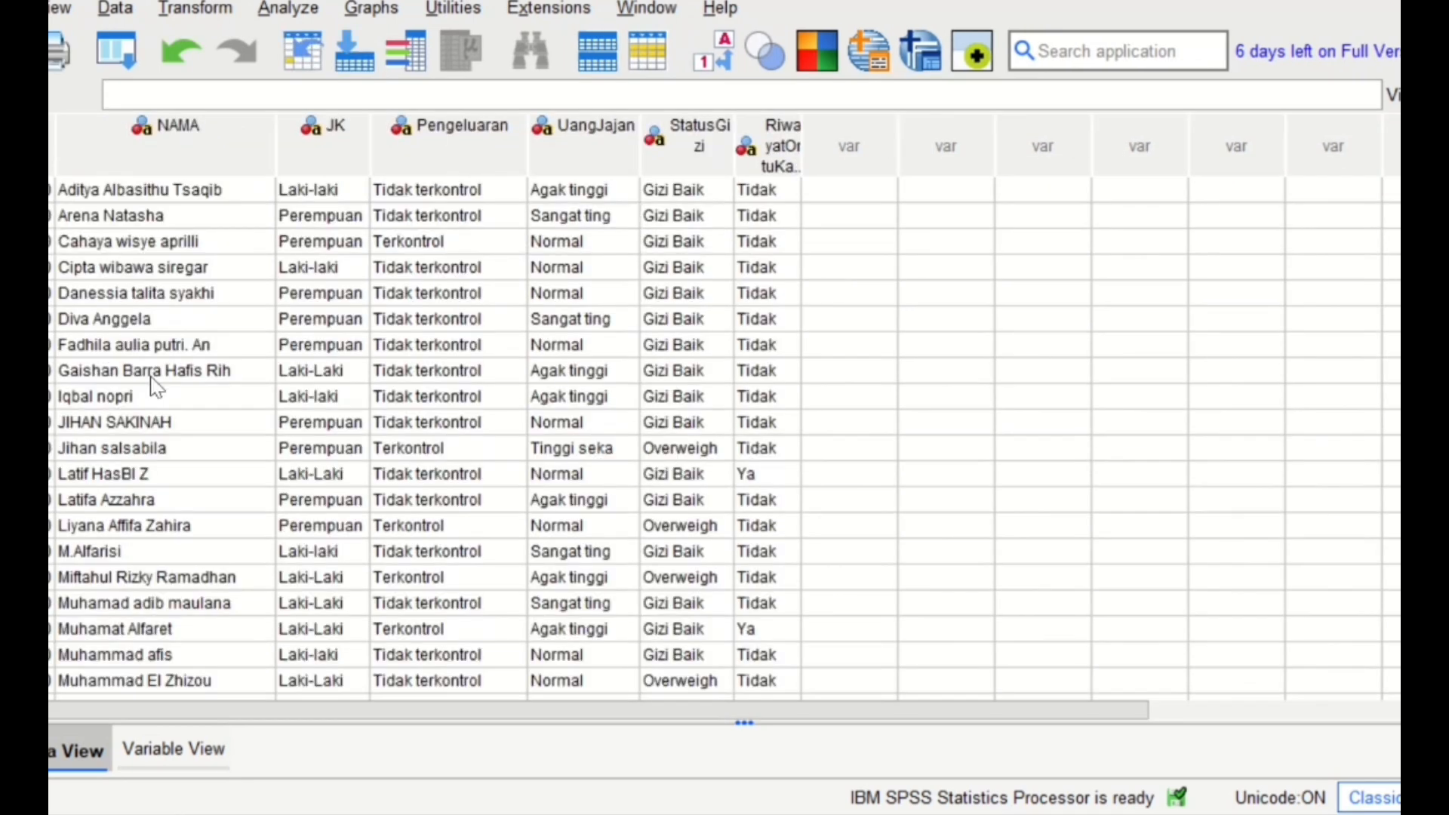
- Set up a Crosstabs analysis with Pengeluaran as the row variable and JK as the column variable
left_click(290, 9)
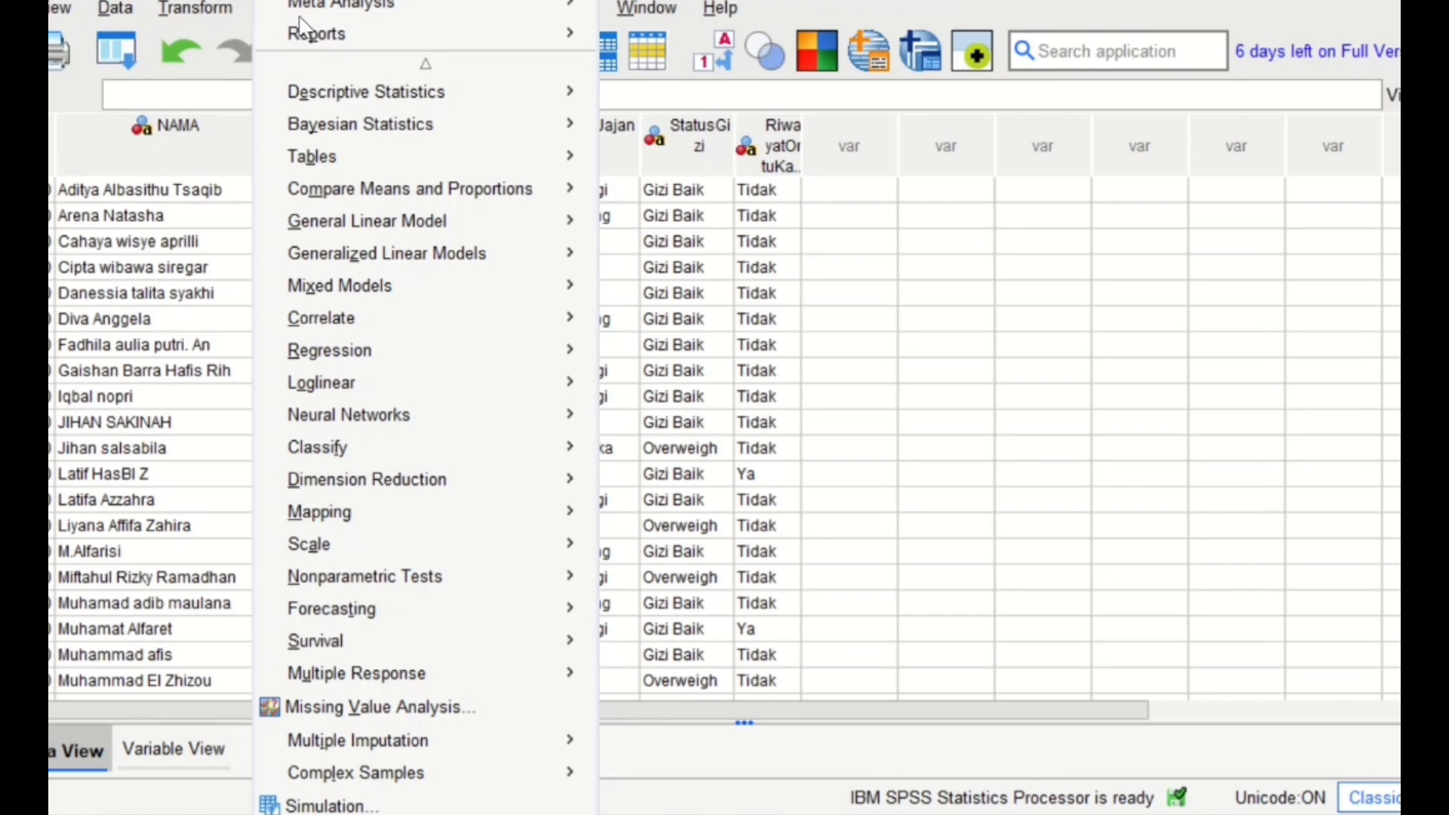
mouse_move(428, 96)
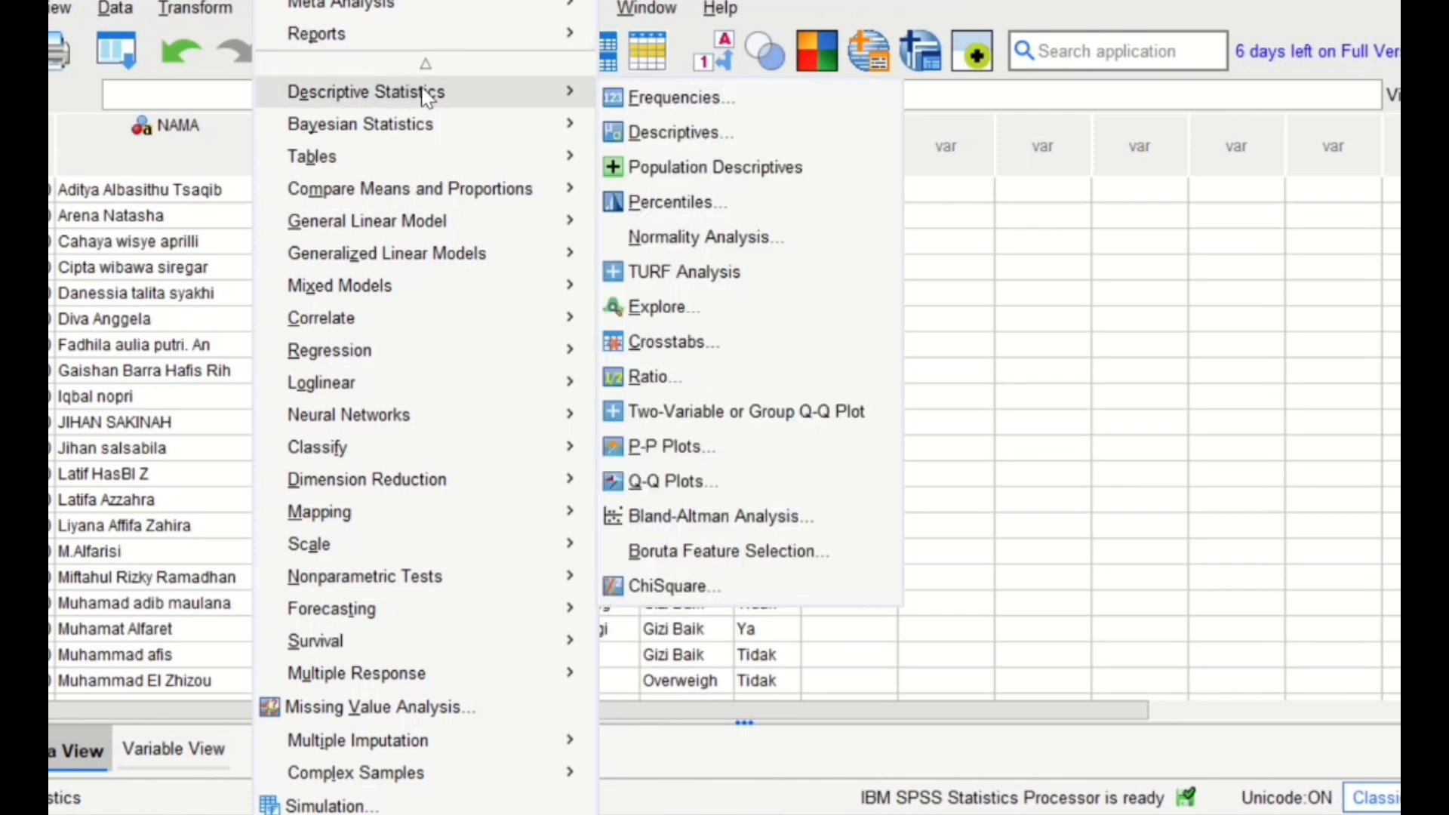
left_click(756, 360)
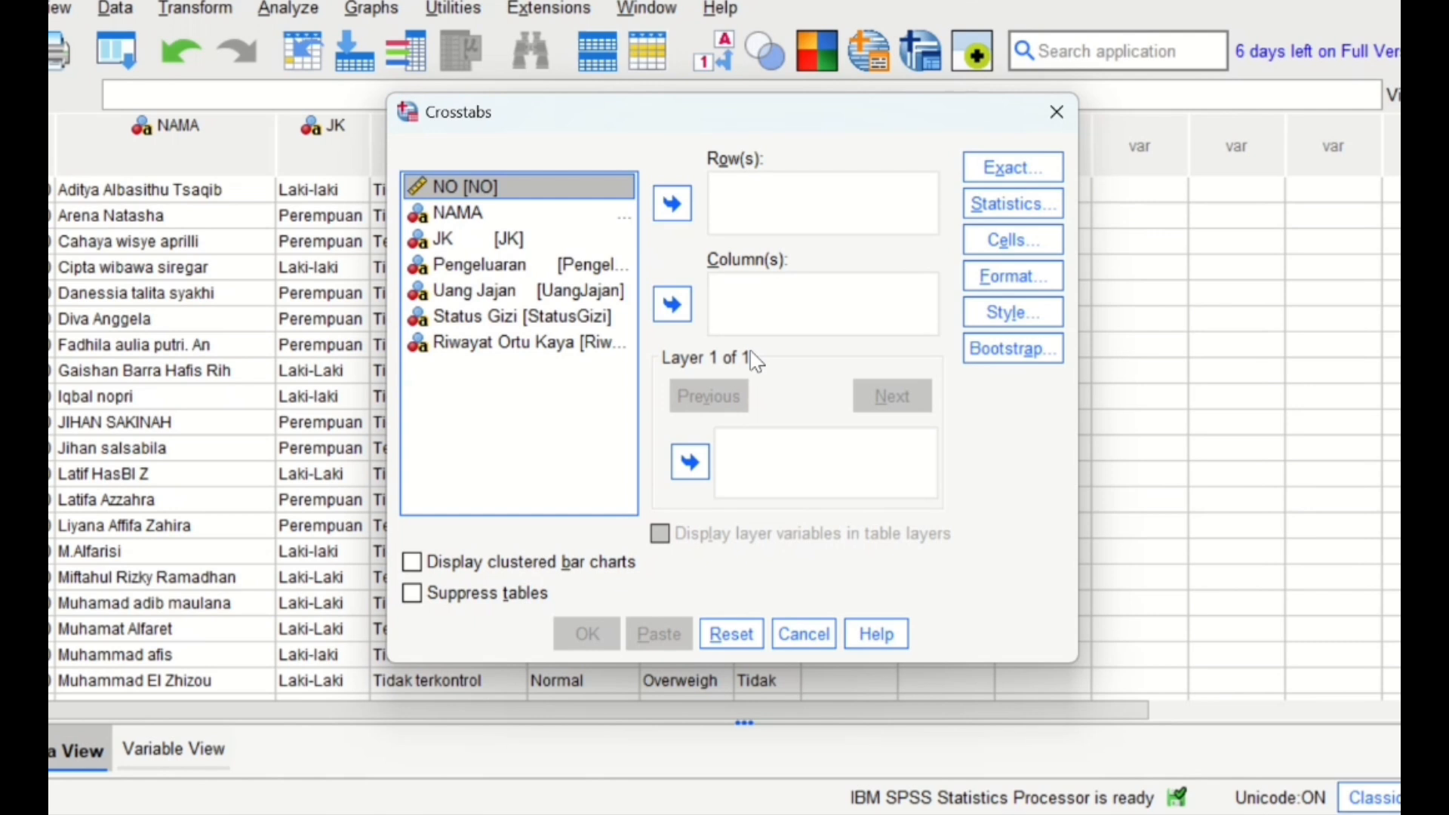
left_click(518, 243)
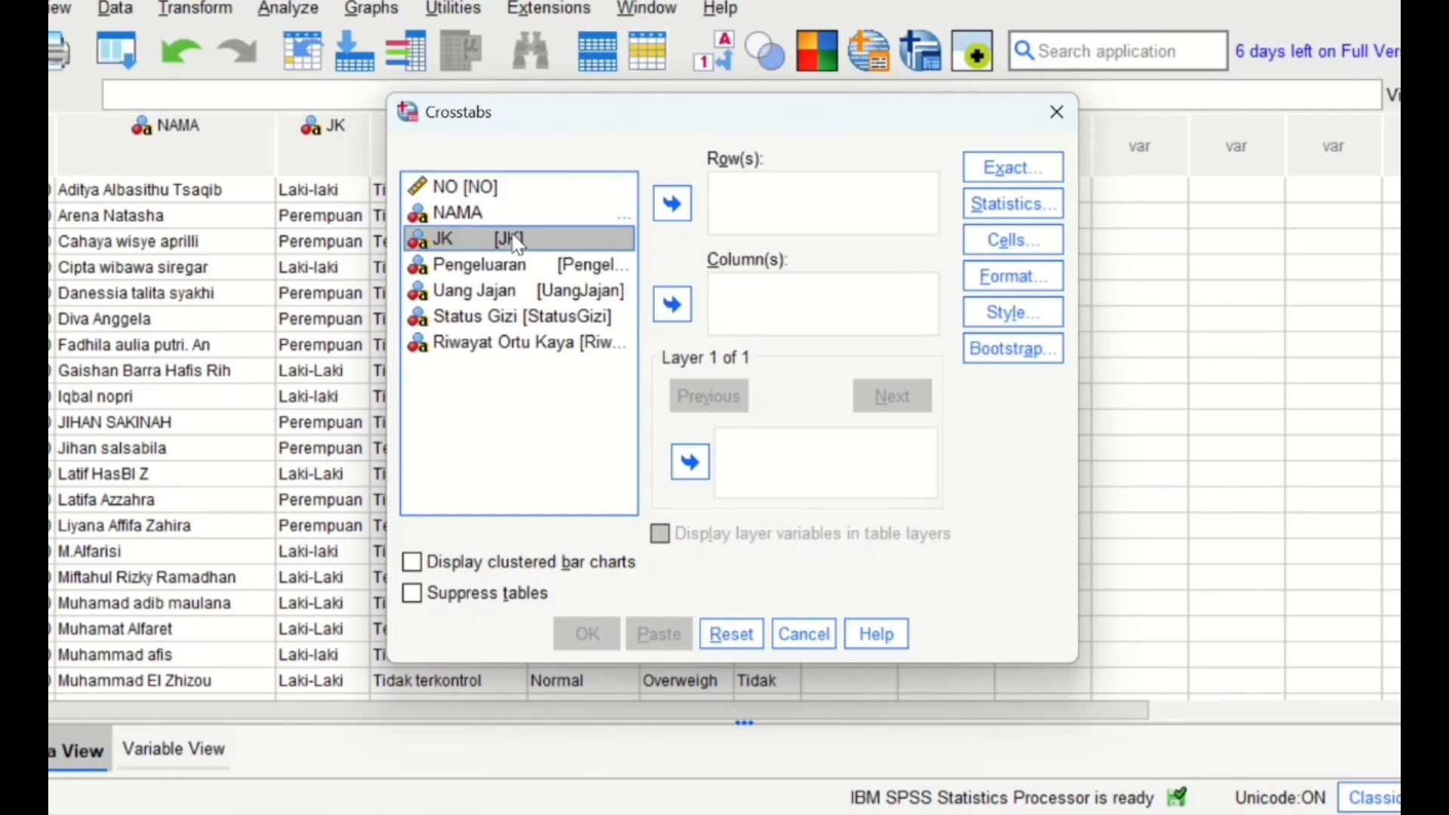
left_click(672, 305)
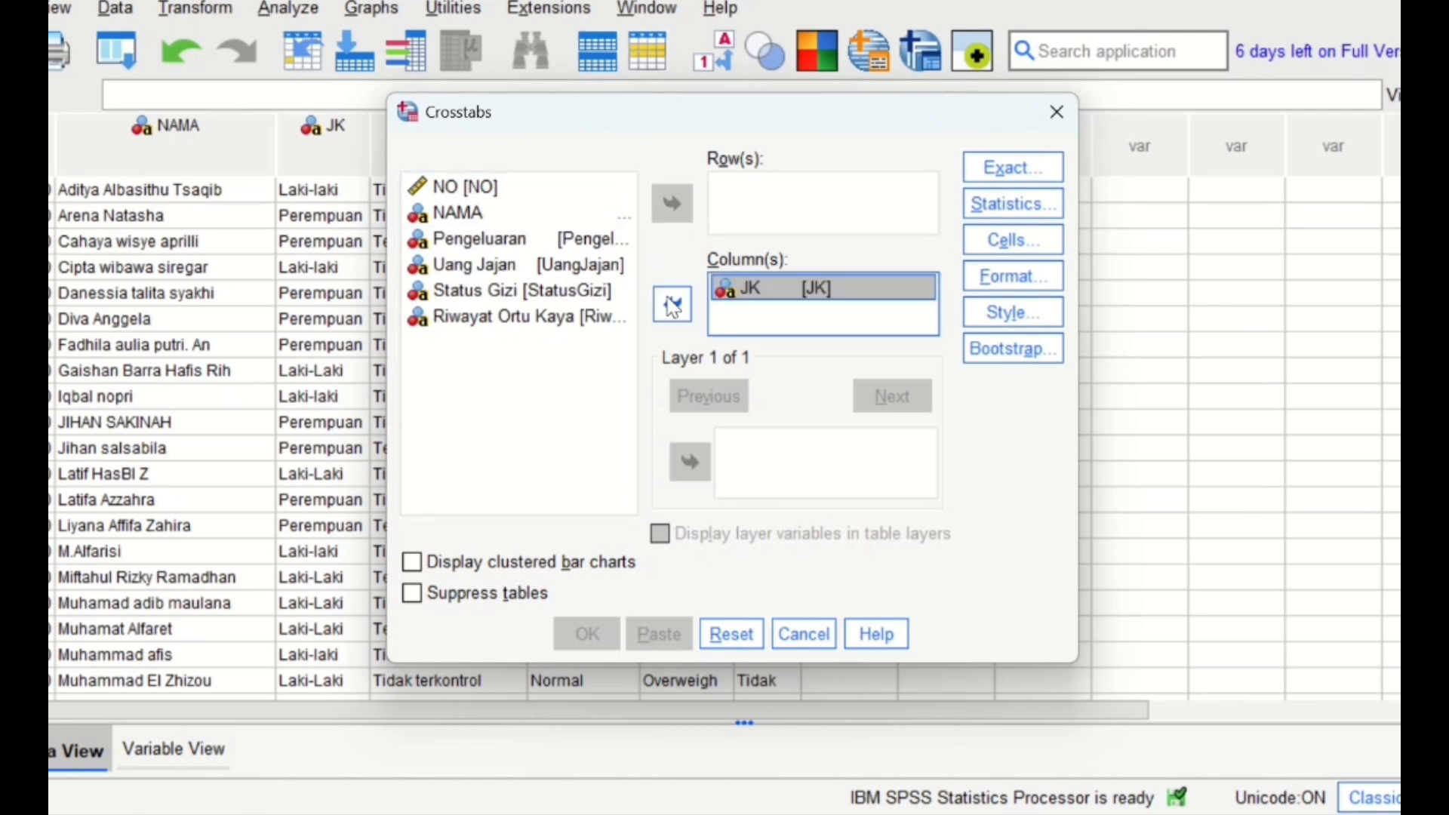
left_click(552, 240)
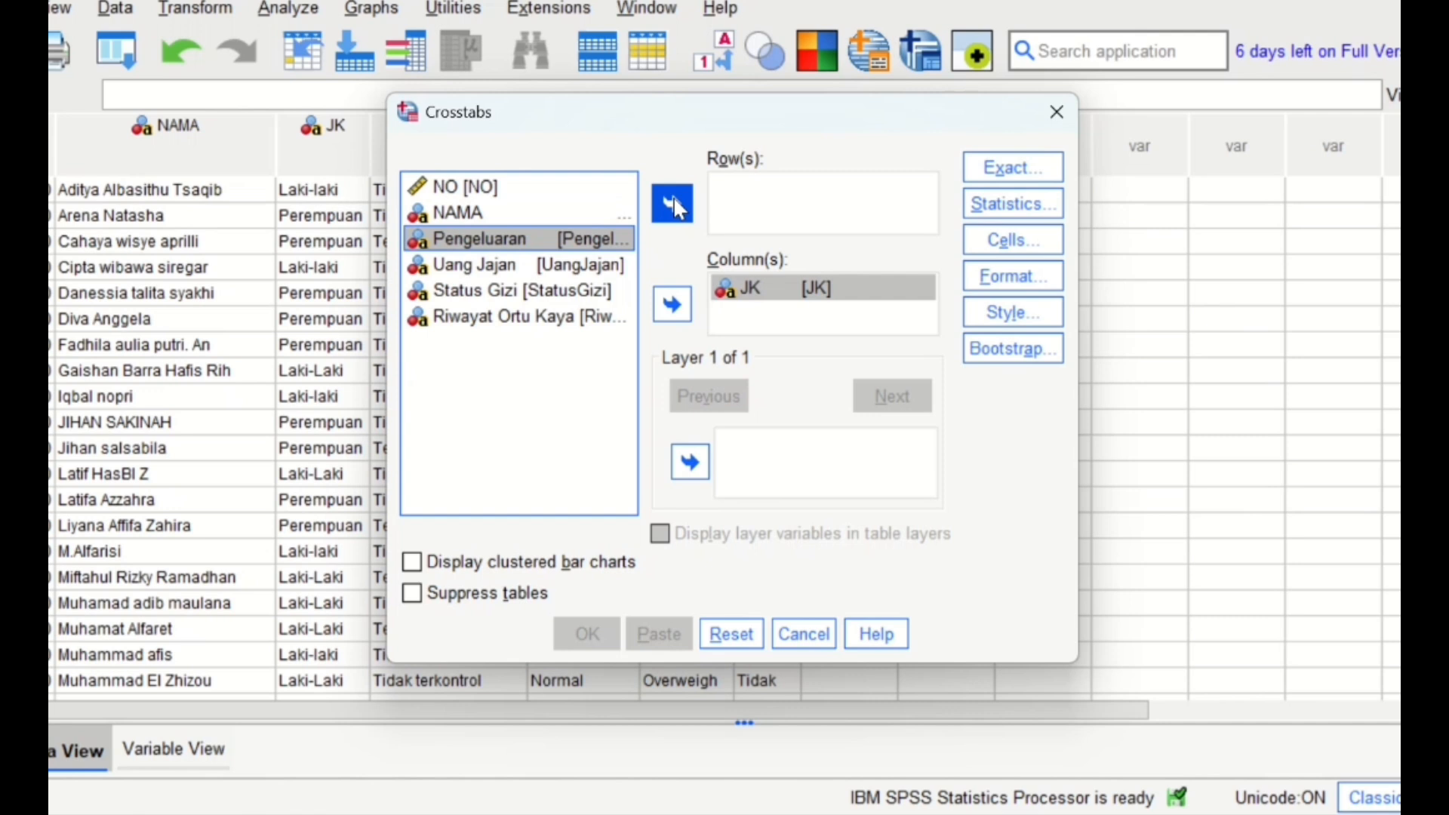
left_click(672, 204)
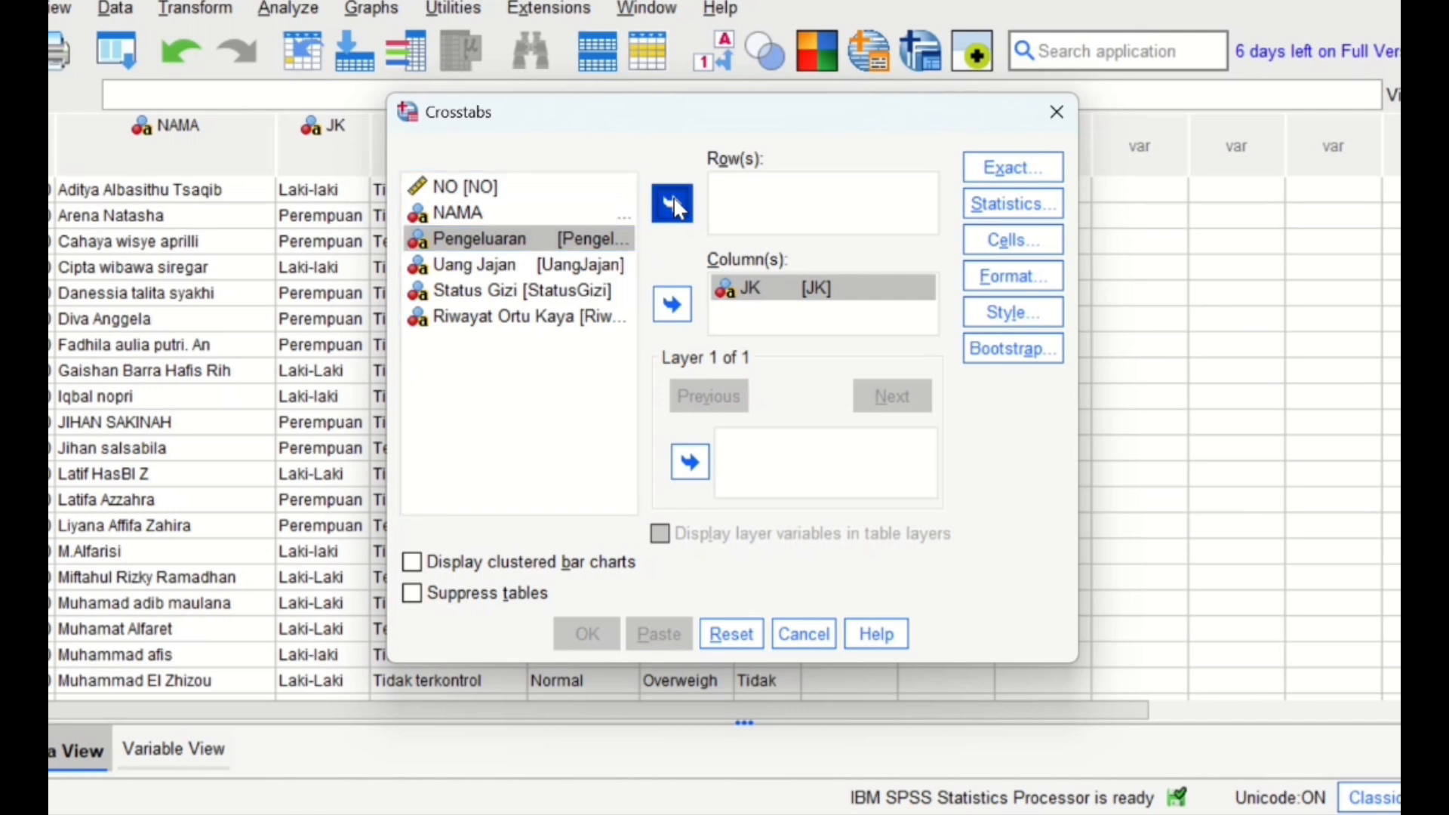
- Set the Exact test with a 5-minute limit, include the Chi-square statistic, then run the crosstabulation and review its output tables
left_click(1041, 161)
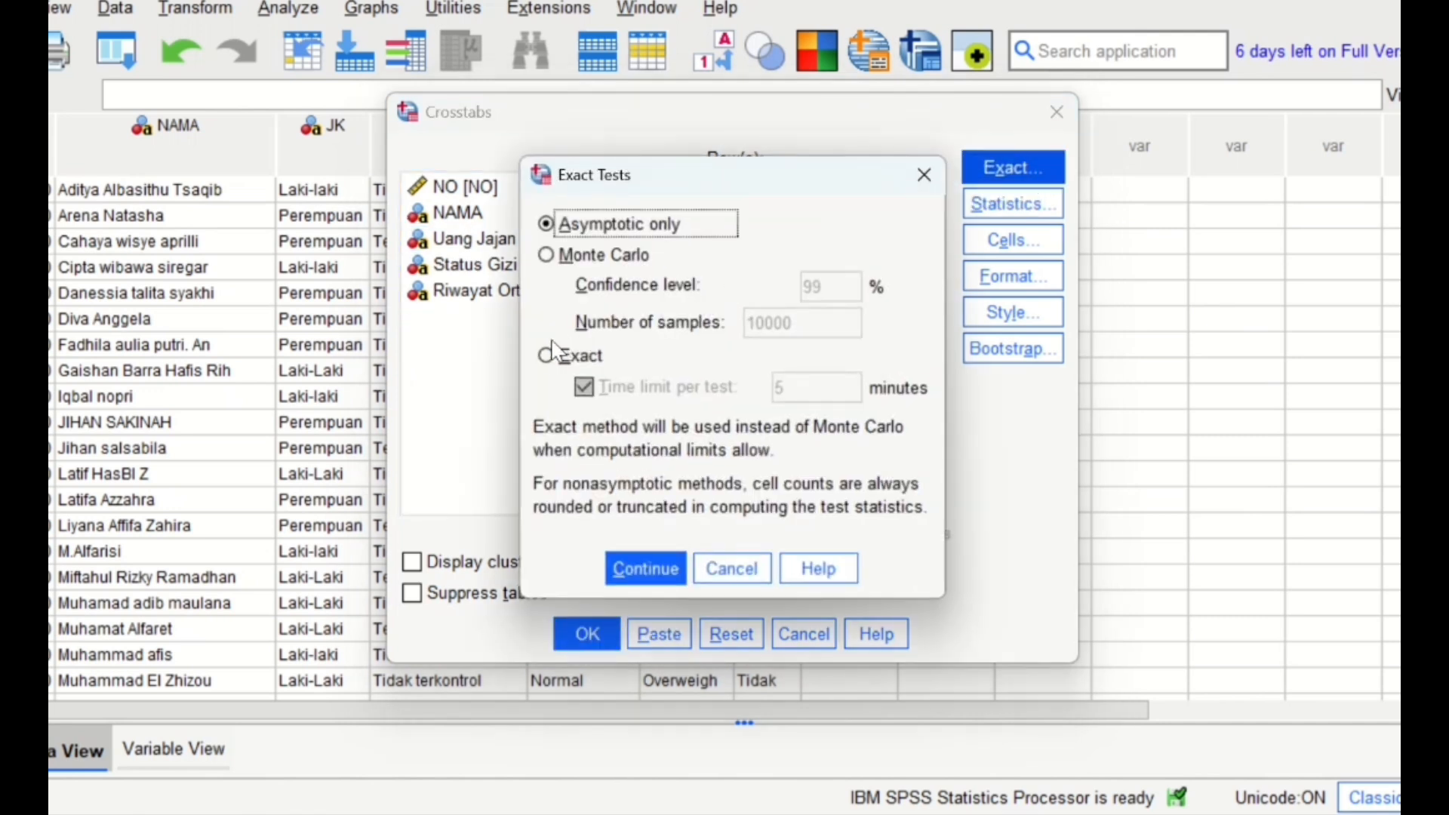
left_click(549, 367)
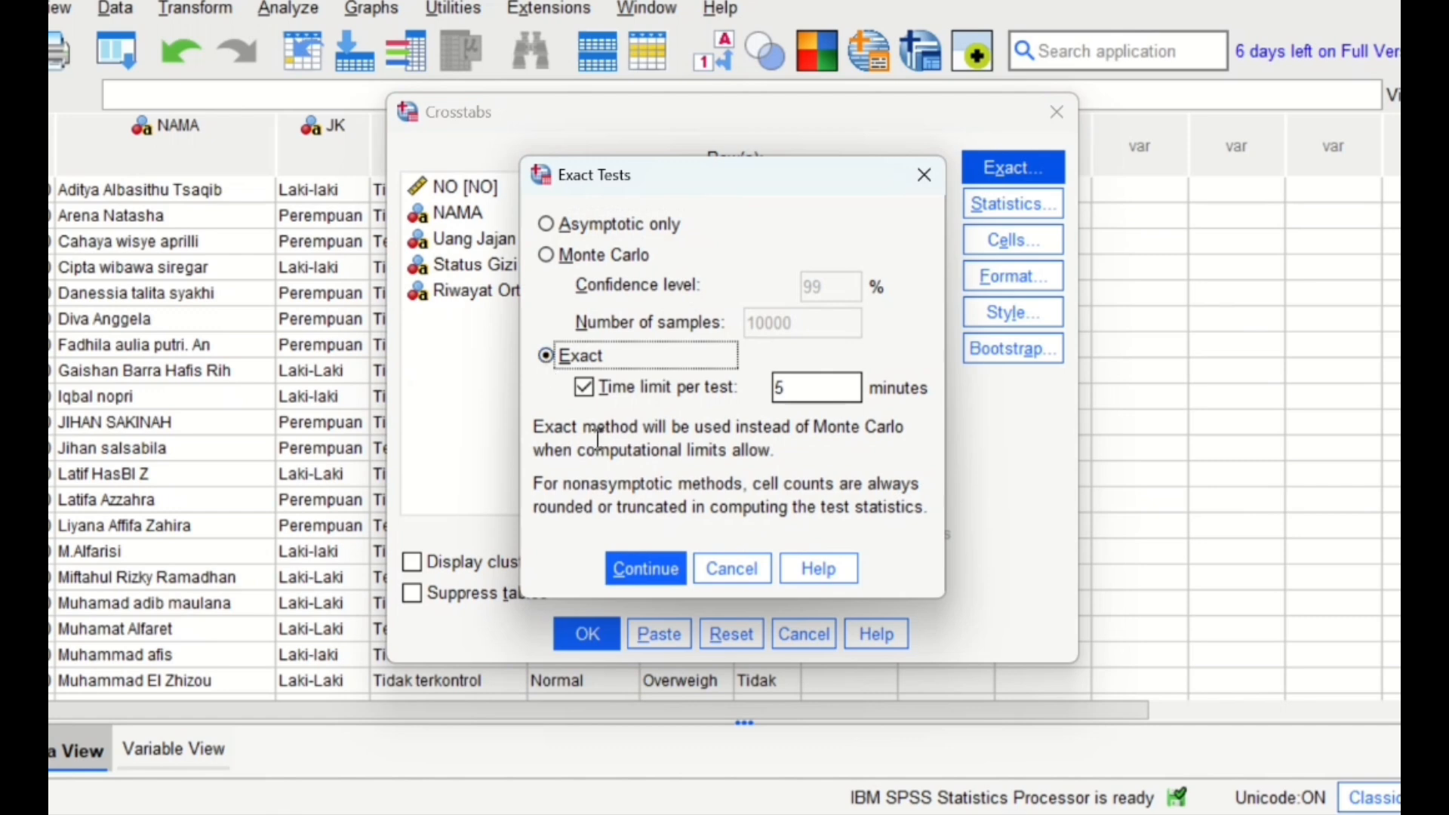
left_click(646, 574)
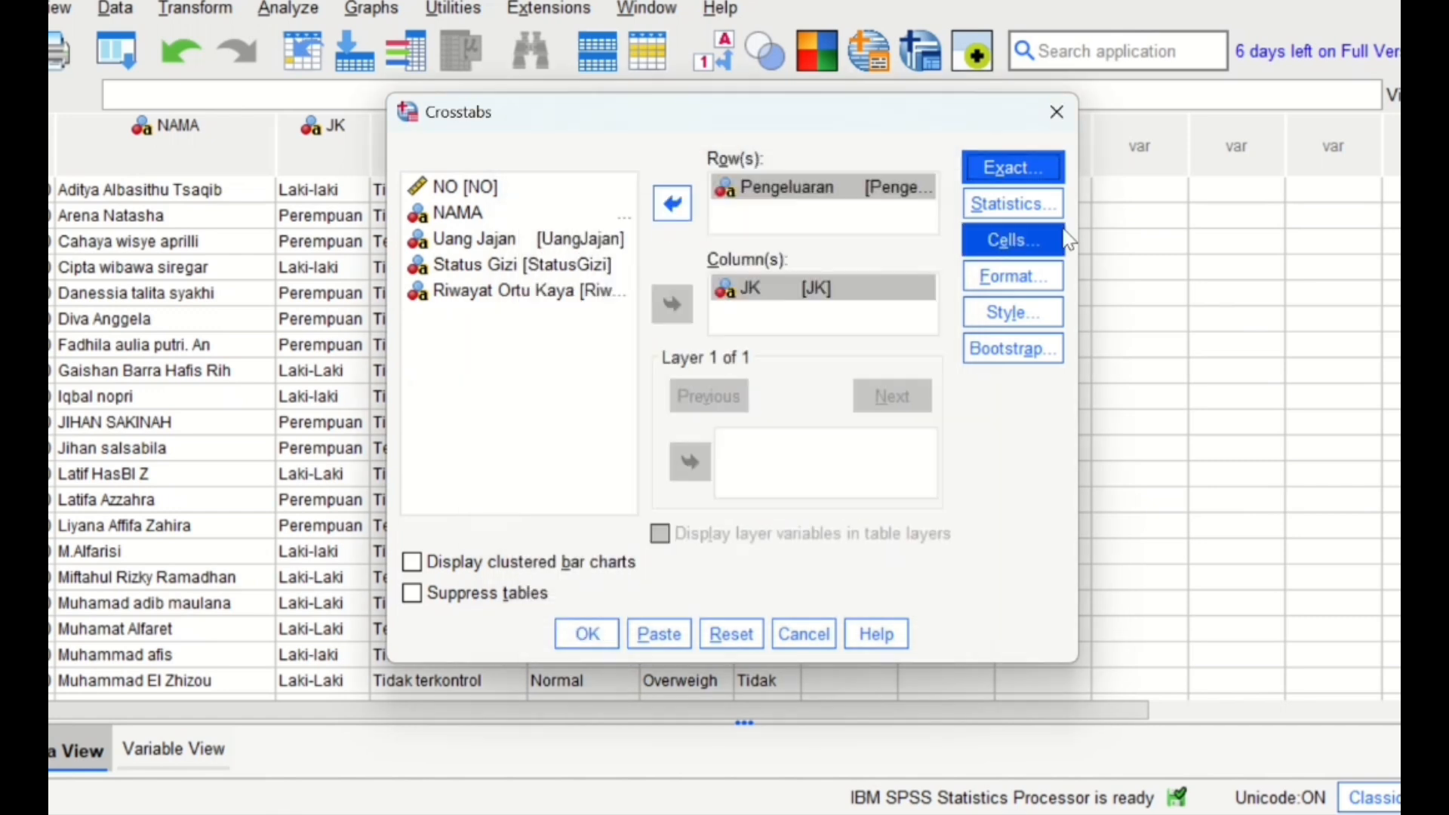
left_click(1040, 203)
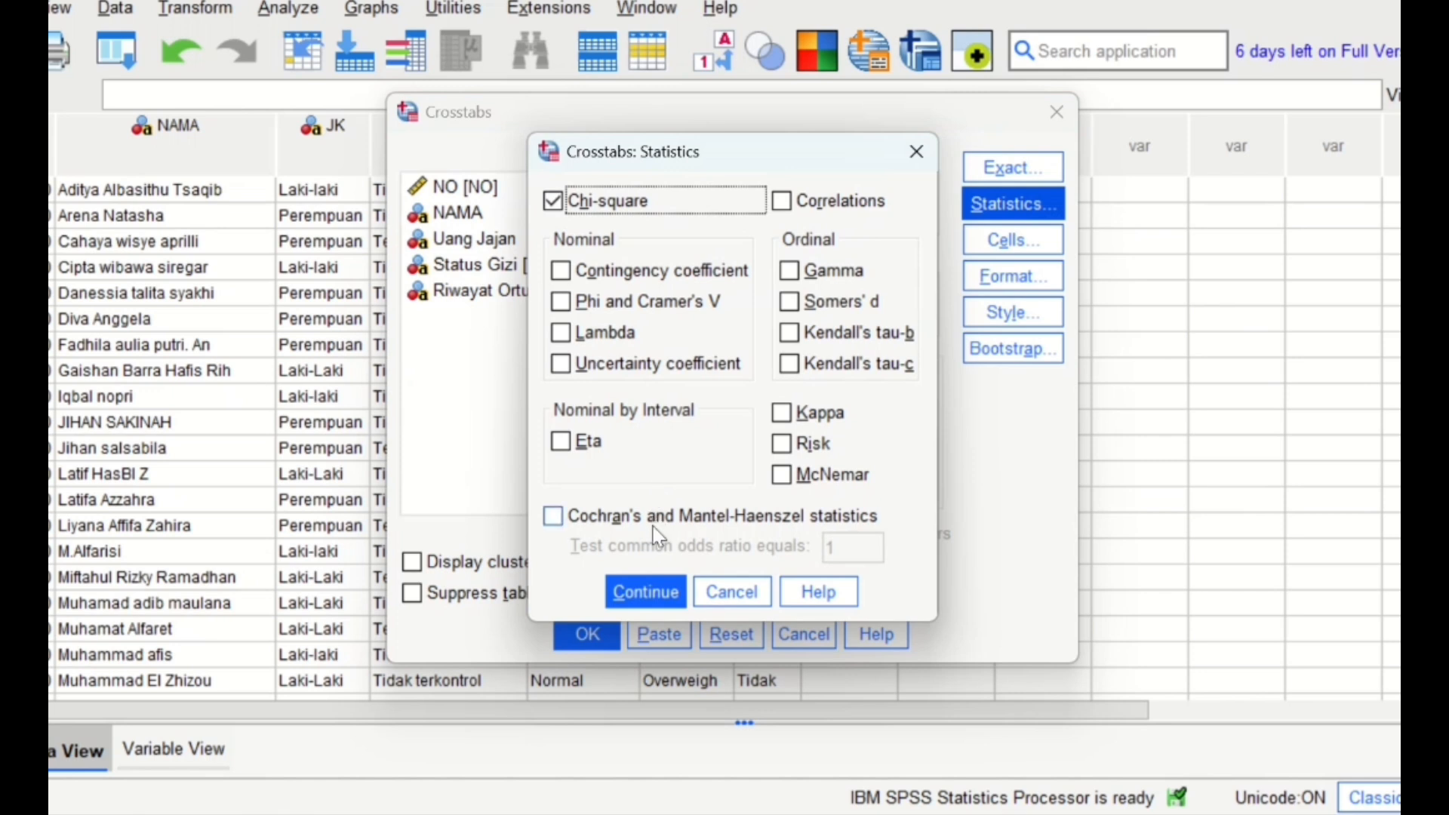
left_click(646, 594)
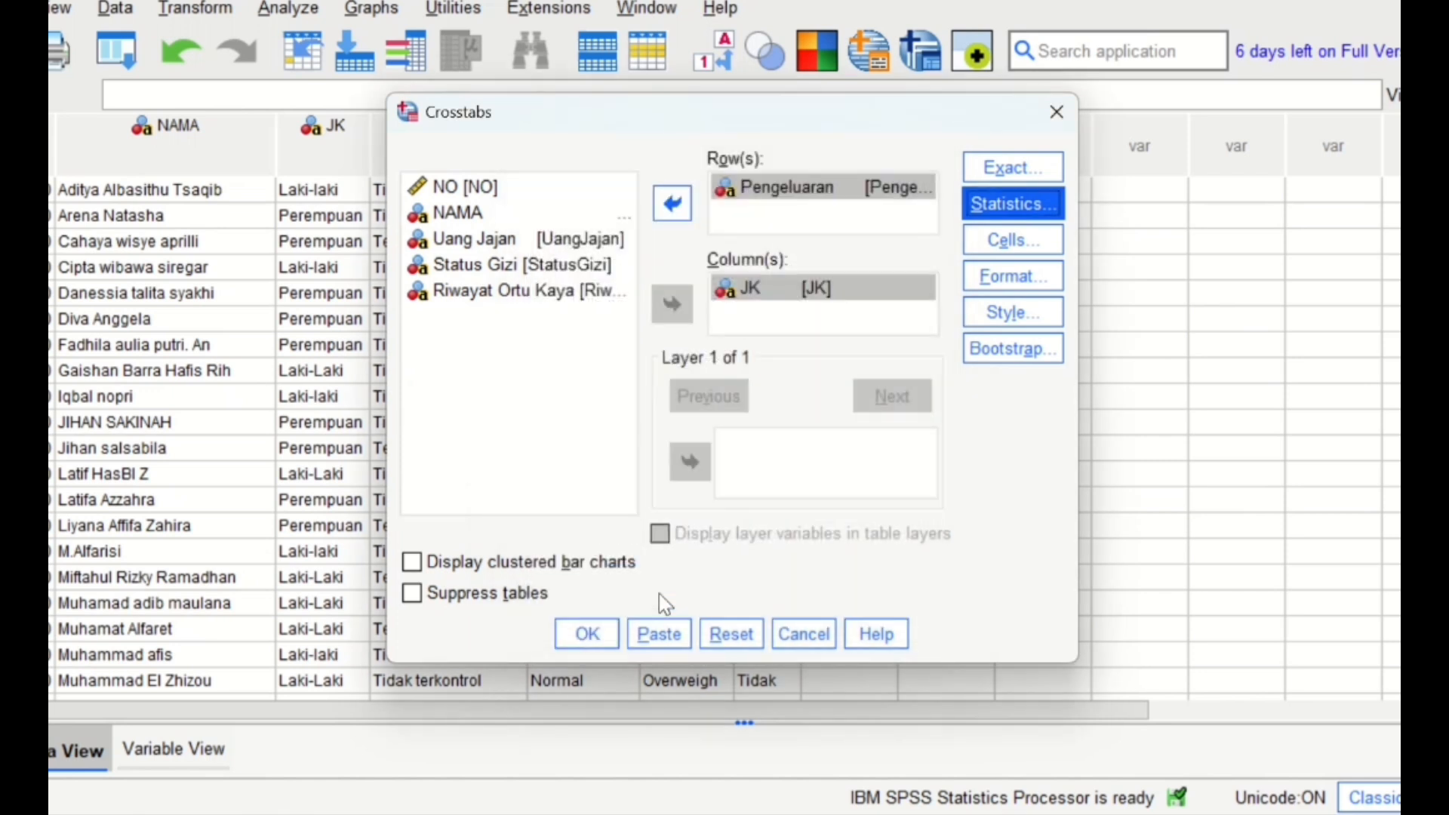
left_click(585, 637)
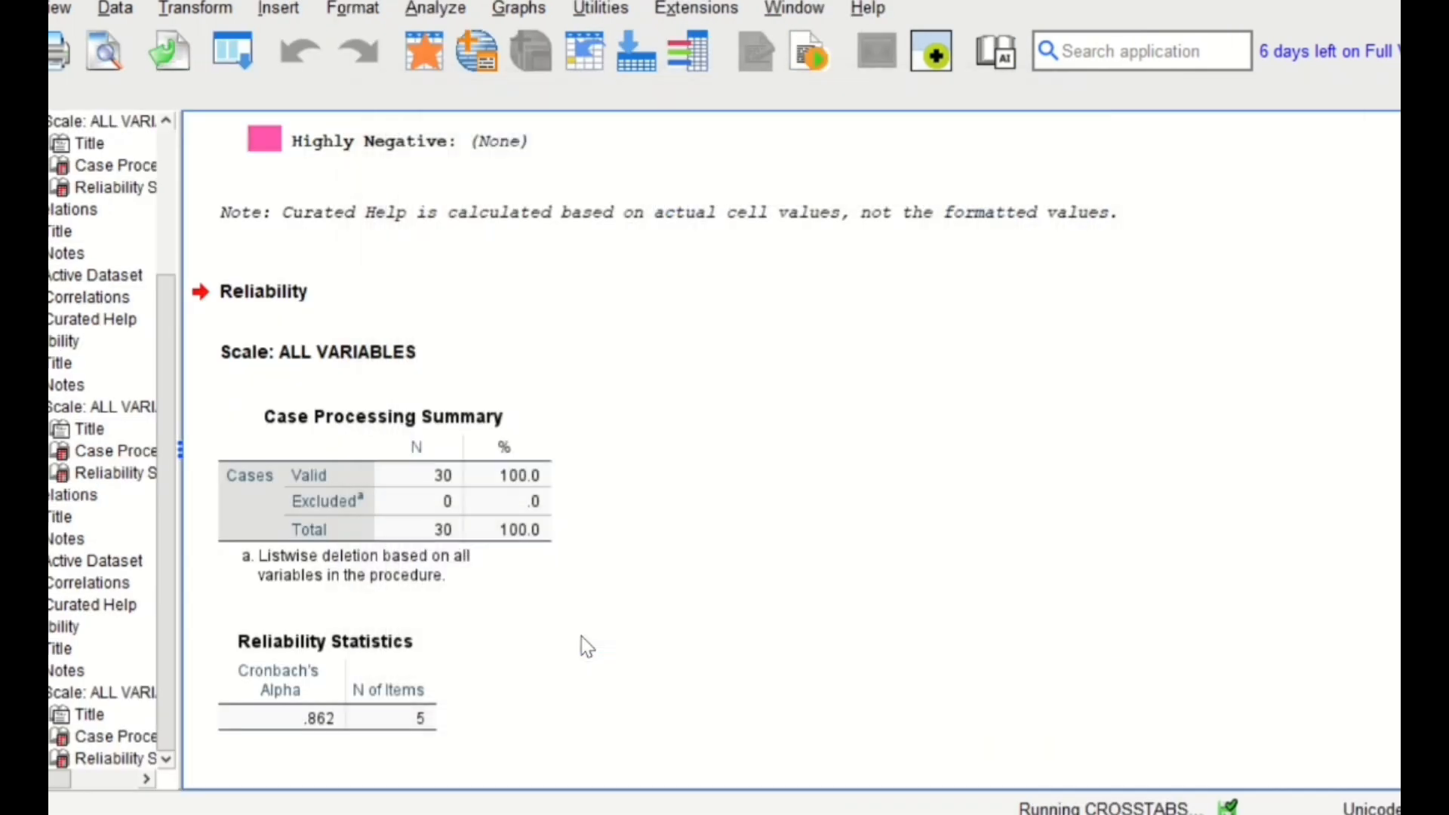
left_click(740, 566)
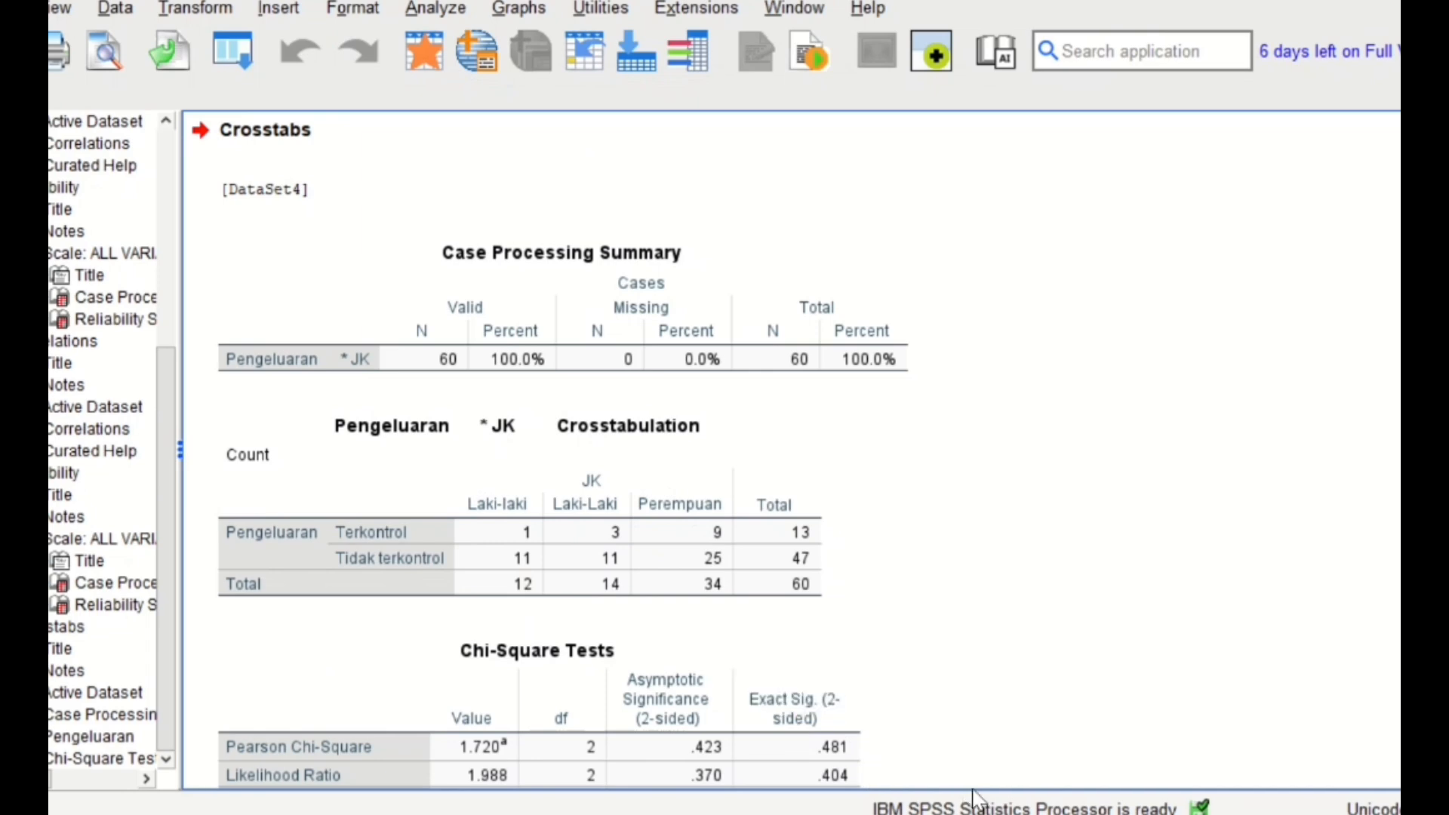
- Return to the chi-square workbook in Excel and open find-and-replace from the first entry in the JK column
mouse_move(984, 814)
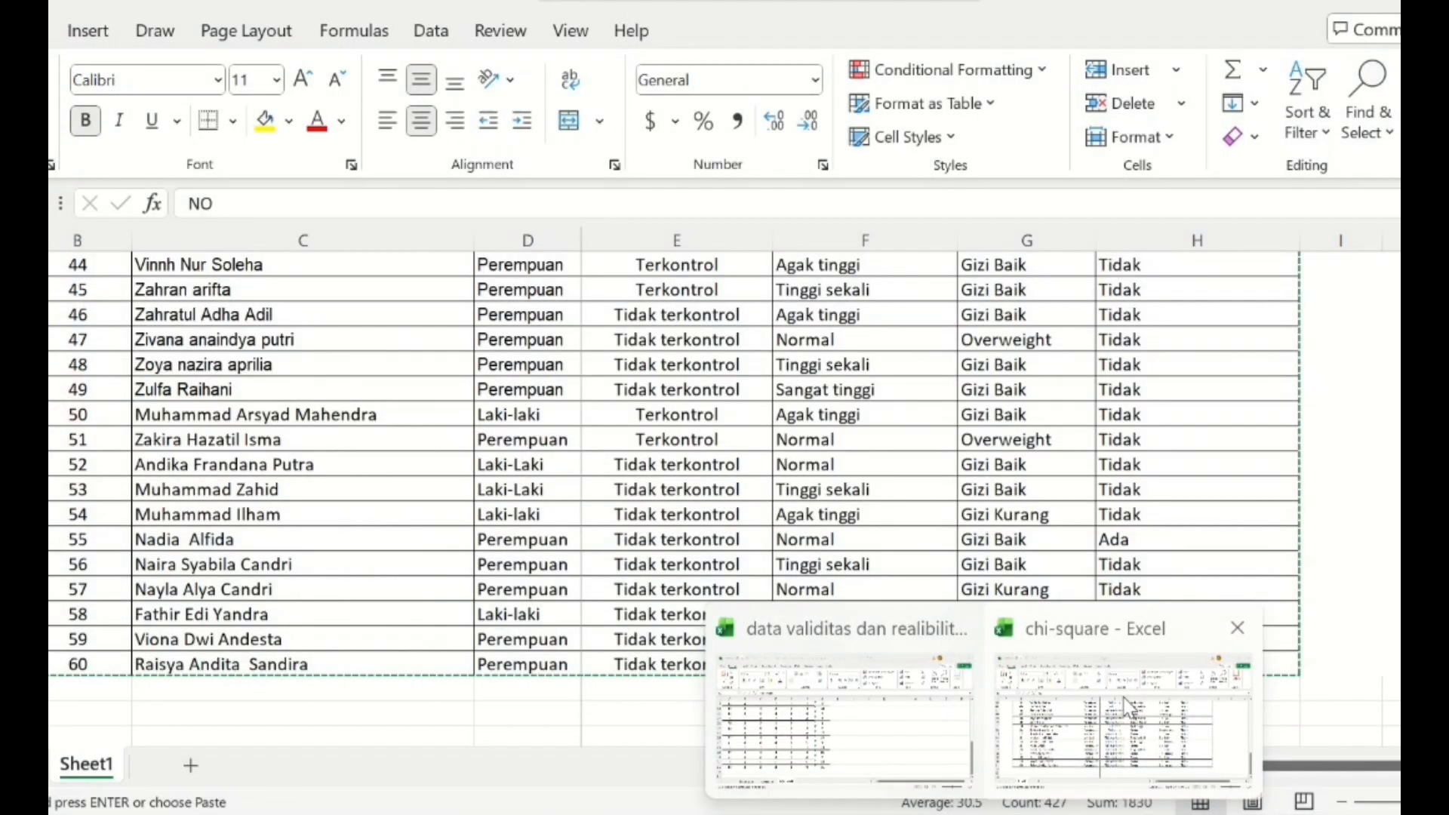
left_click(1125, 694)
left_click(1268, 536)
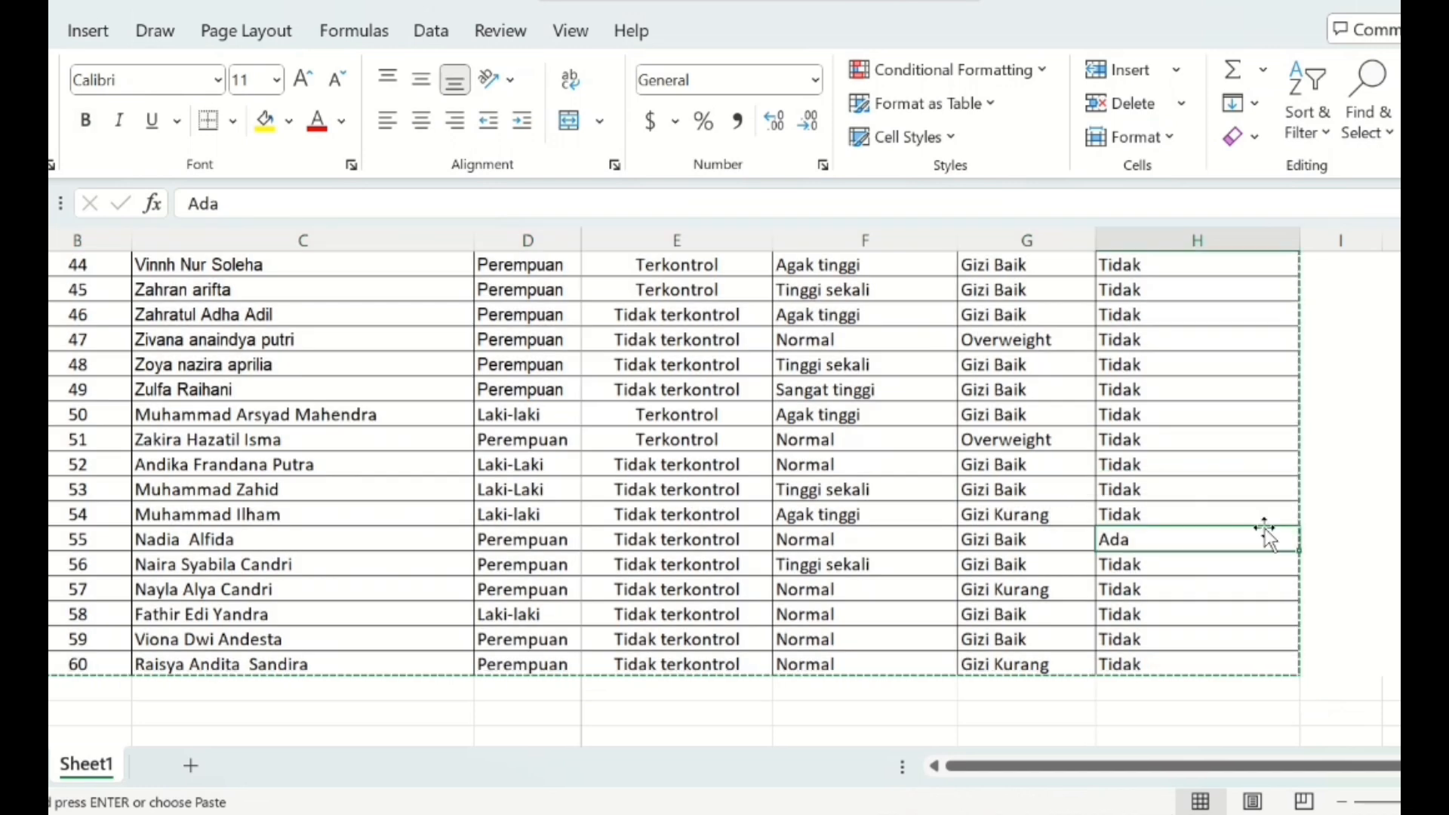
scroll(1268, 574, "up", 15)
left_click_drag(87, 266, 1227, 697)
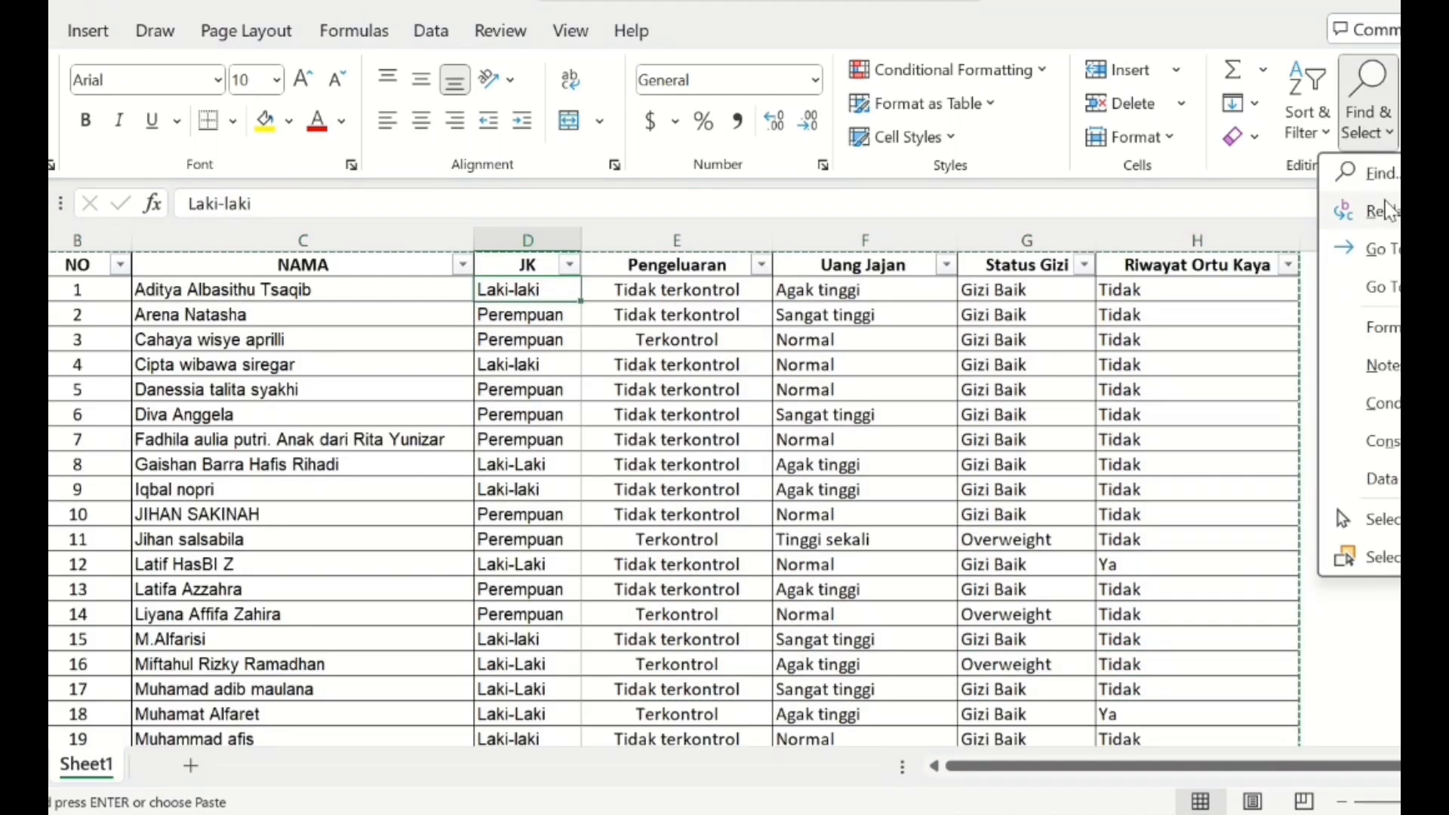
left_click(1389, 205)
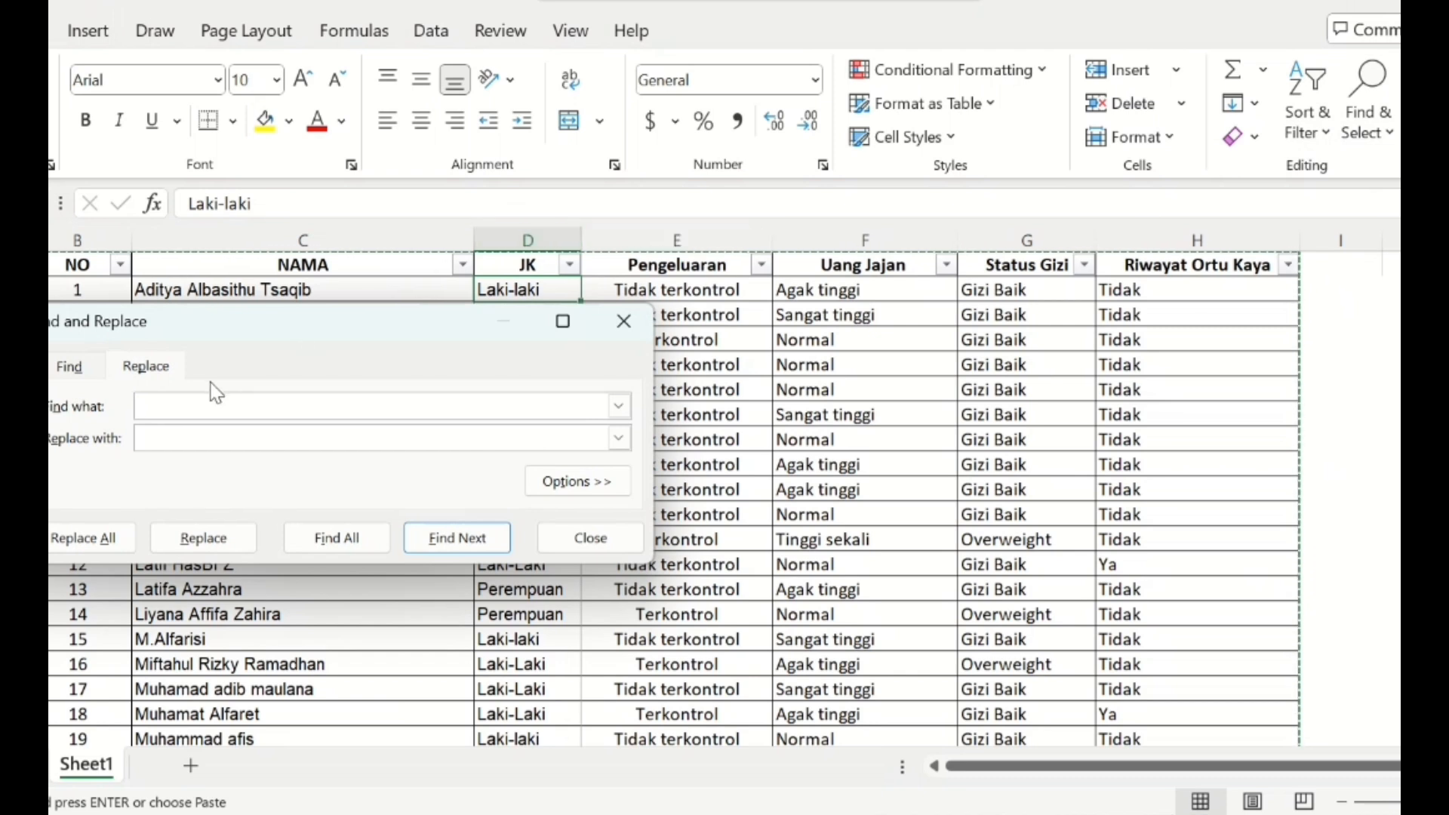
- Replace all Laki-laki entries with Laki-Laki, then close find-and-replace
type("Laki")
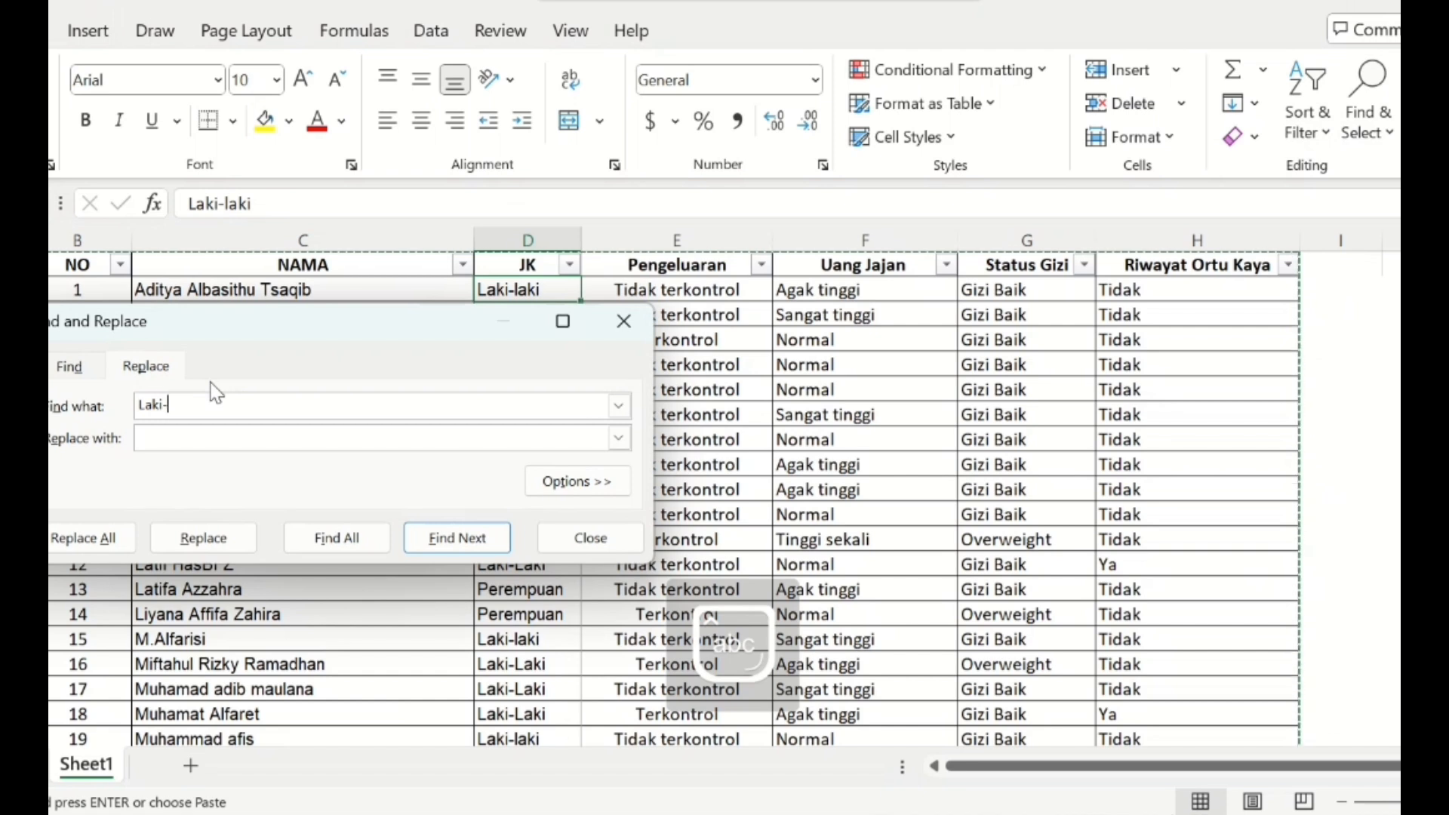
type("-laki")
left_click(250, 432)
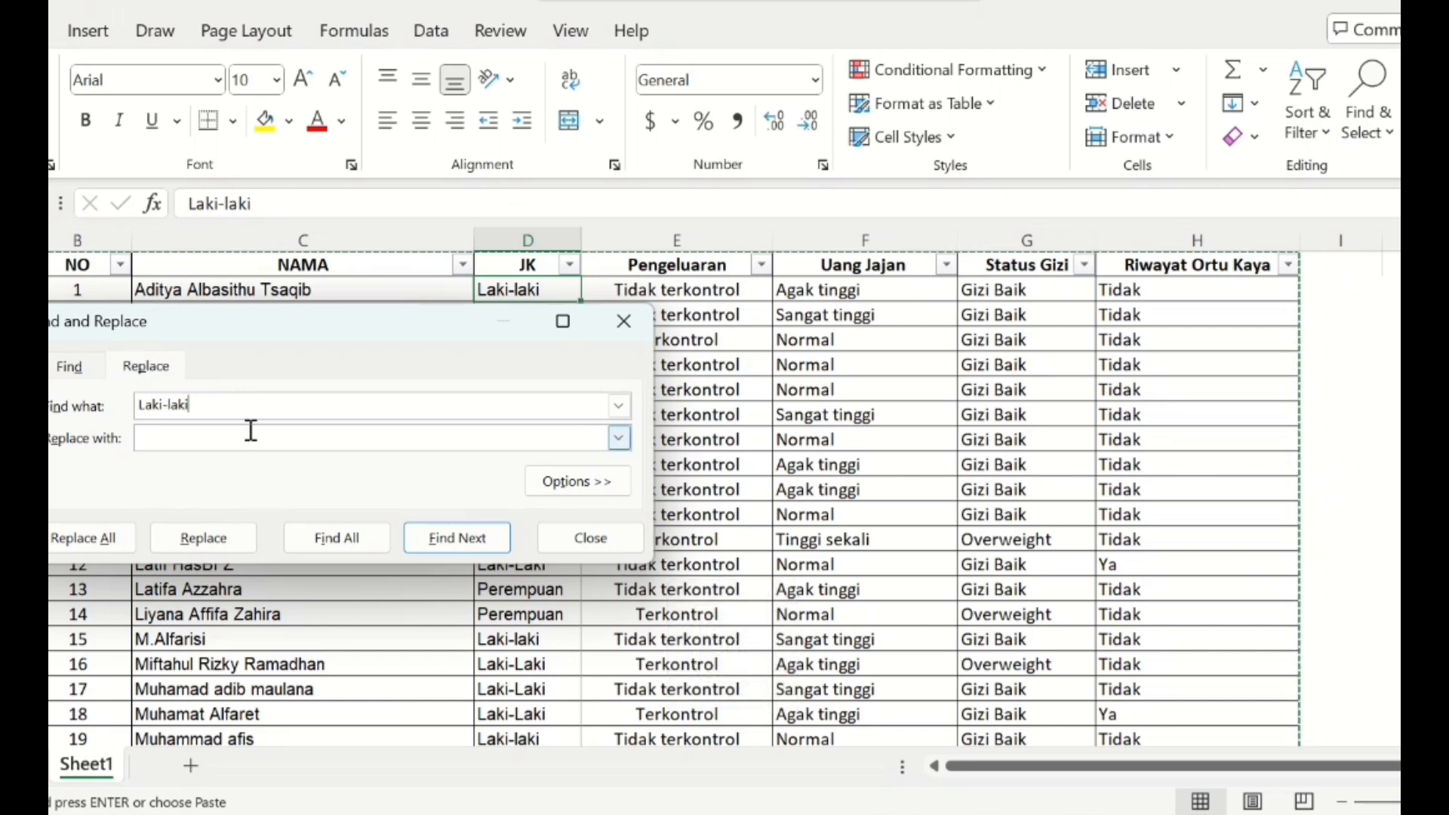
left_click(250, 438)
key("Caps_Lock")
key("Caps_Lock")
type("Laki")
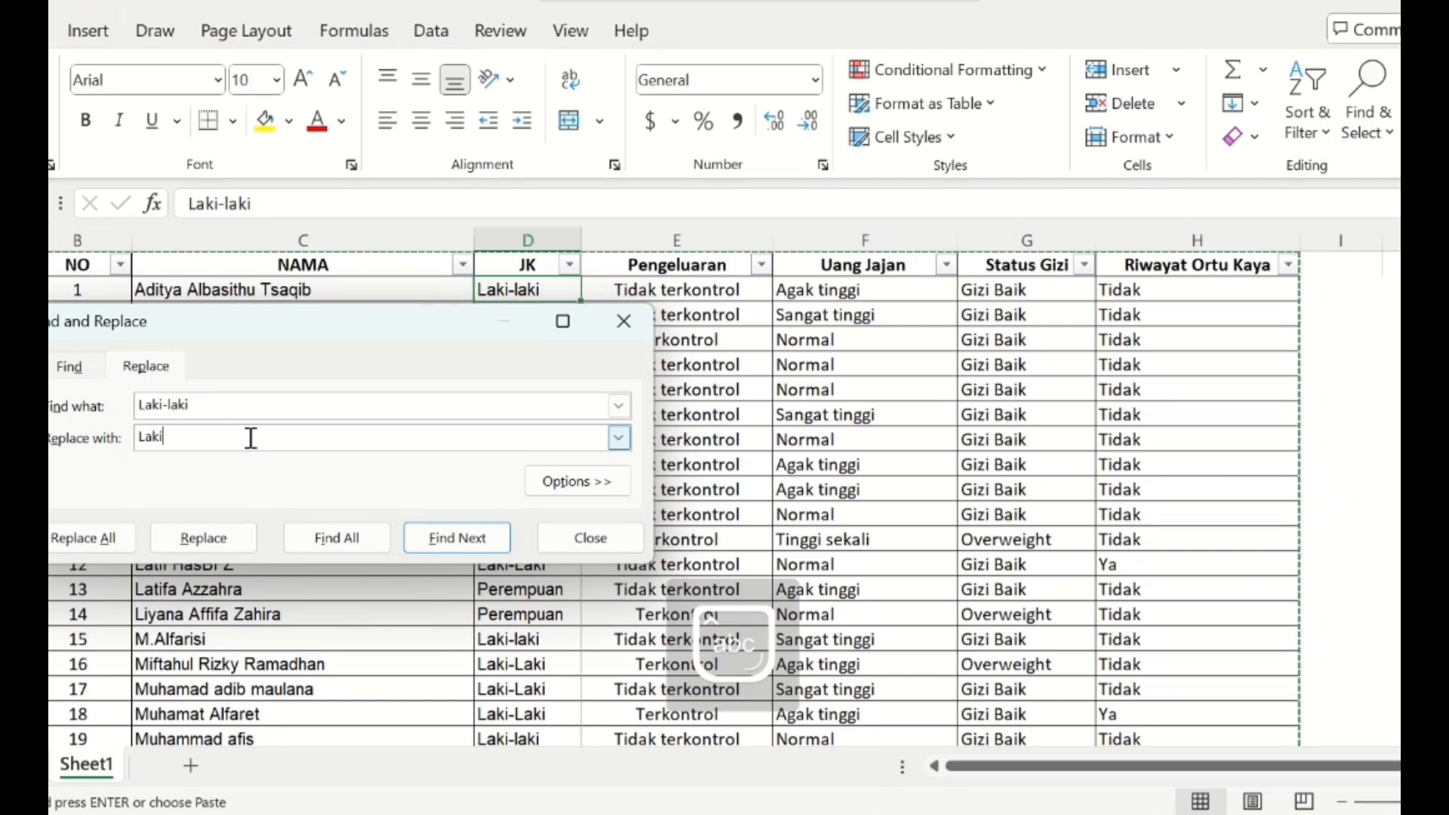
type("-Laki")
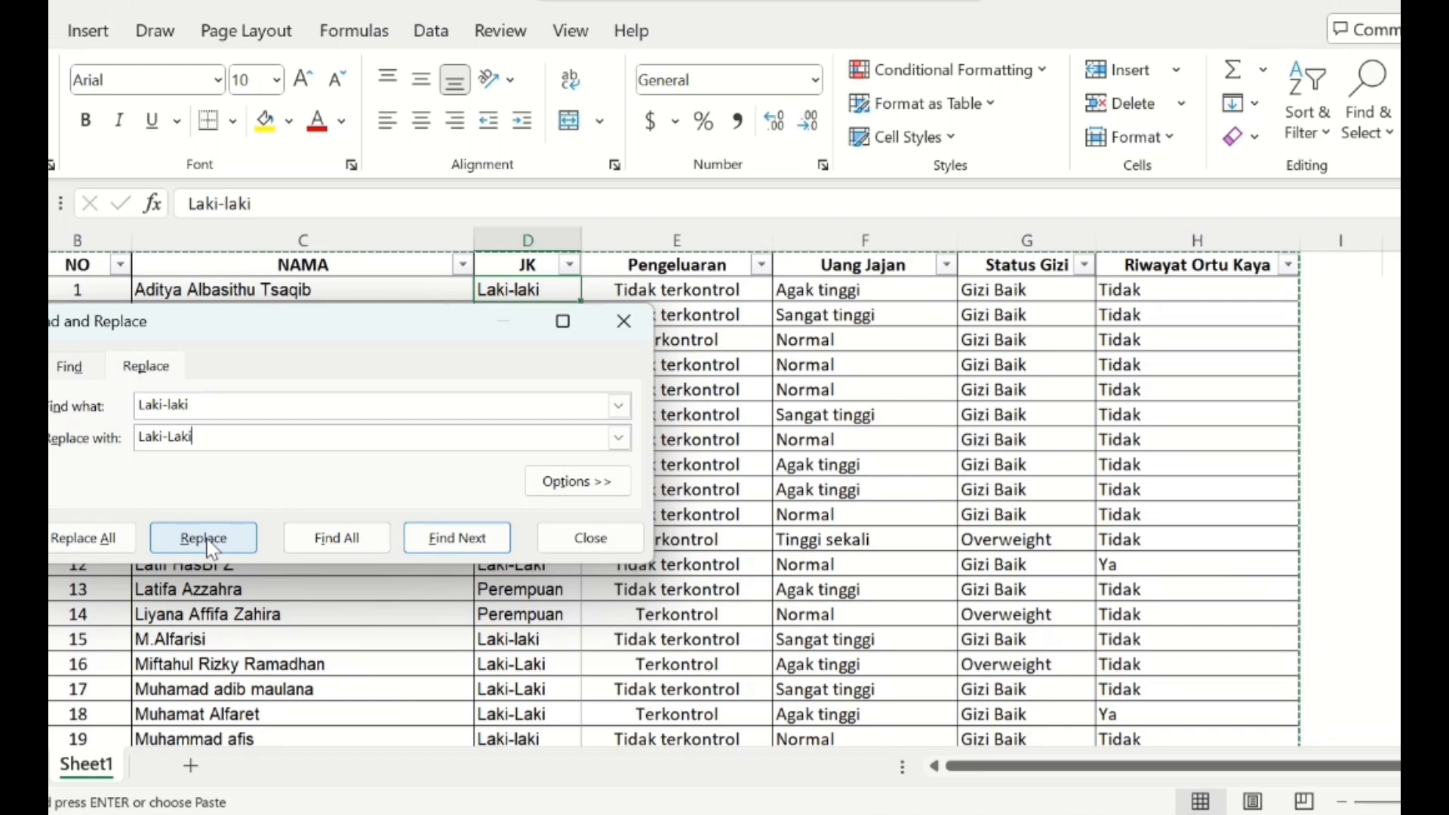
left_click(101, 551)
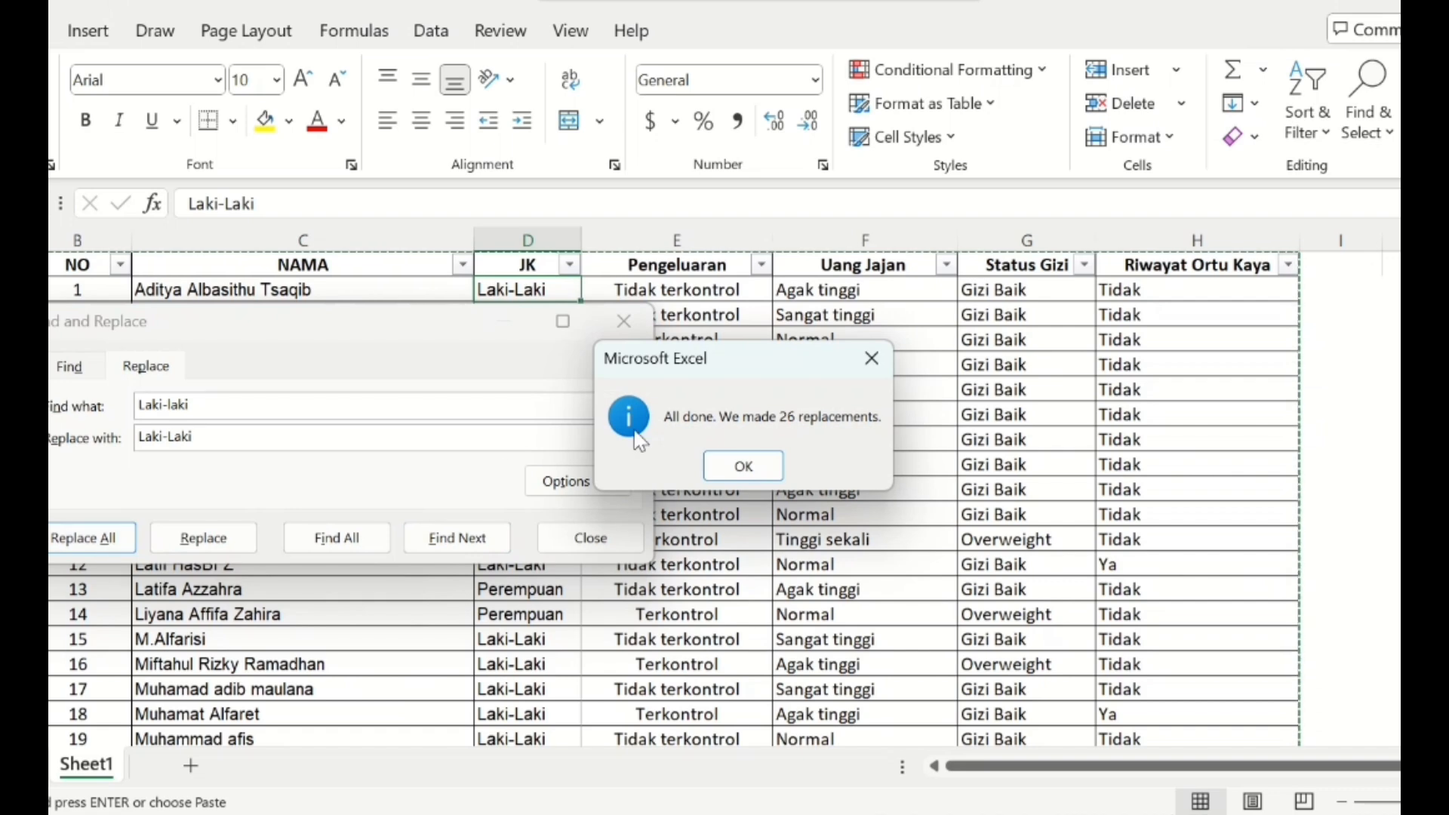
left_click(755, 474)
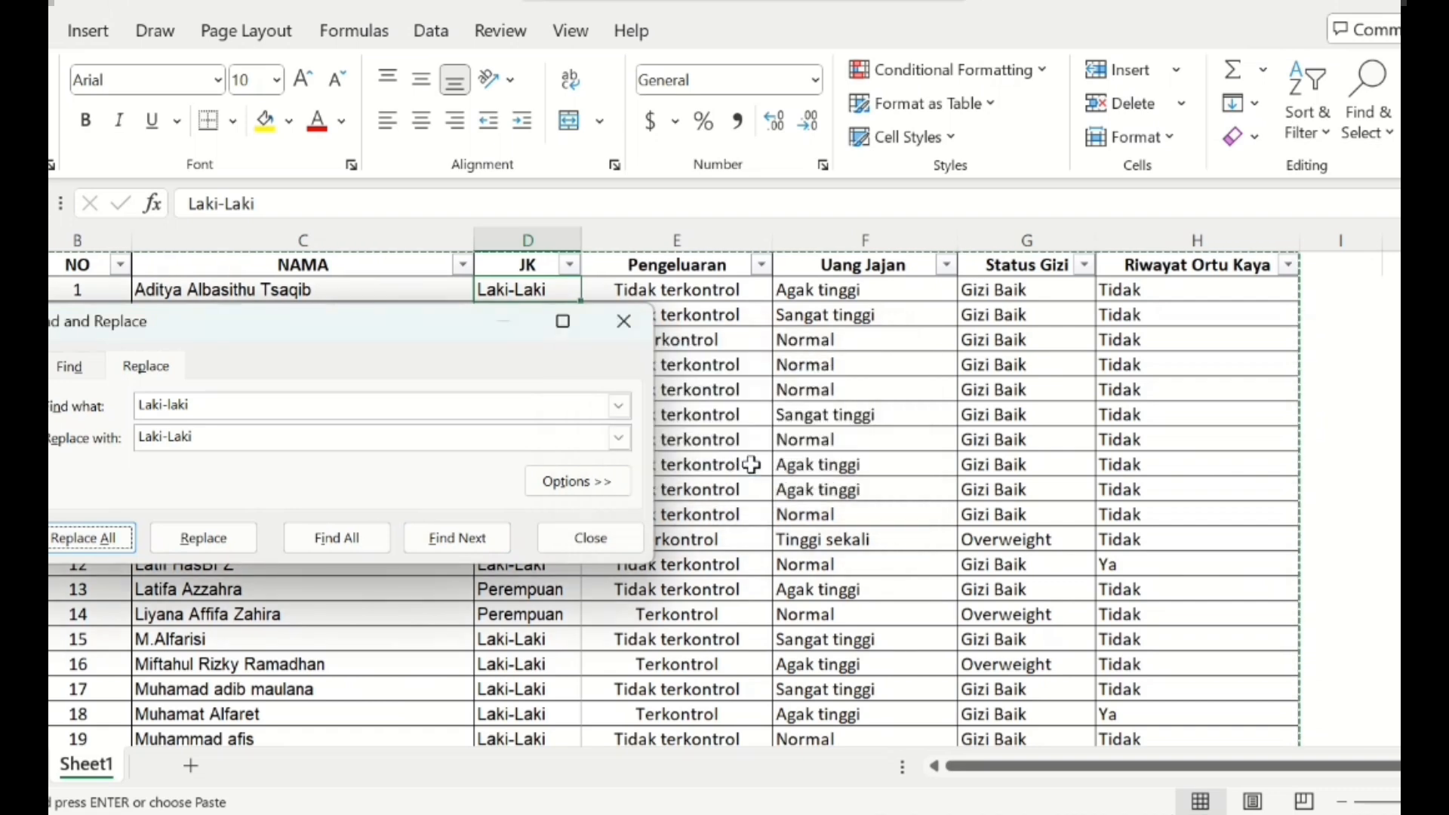
left_click(623, 323)
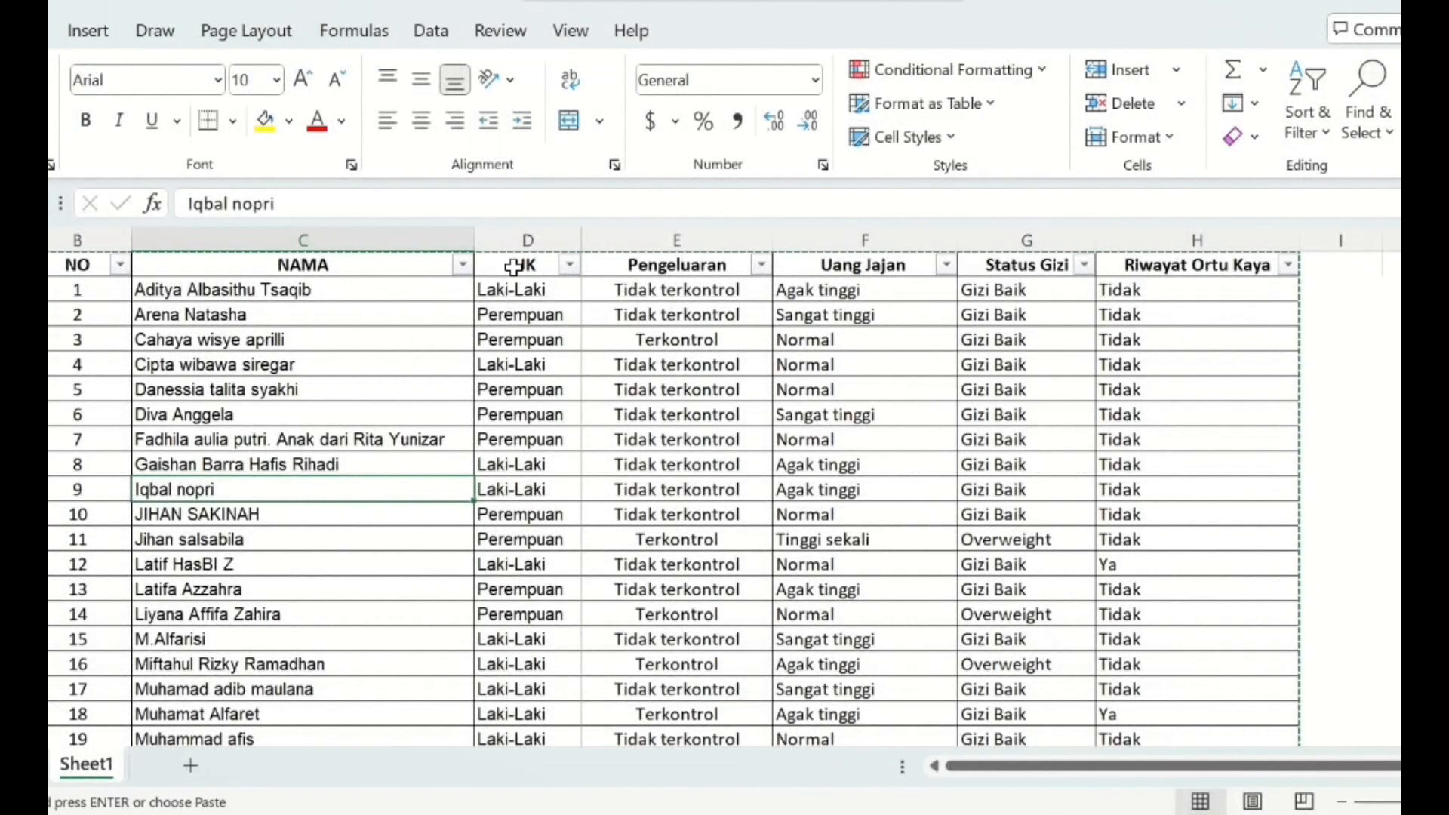
left_click(513, 266)
left_click_drag(513, 265, 547, 696)
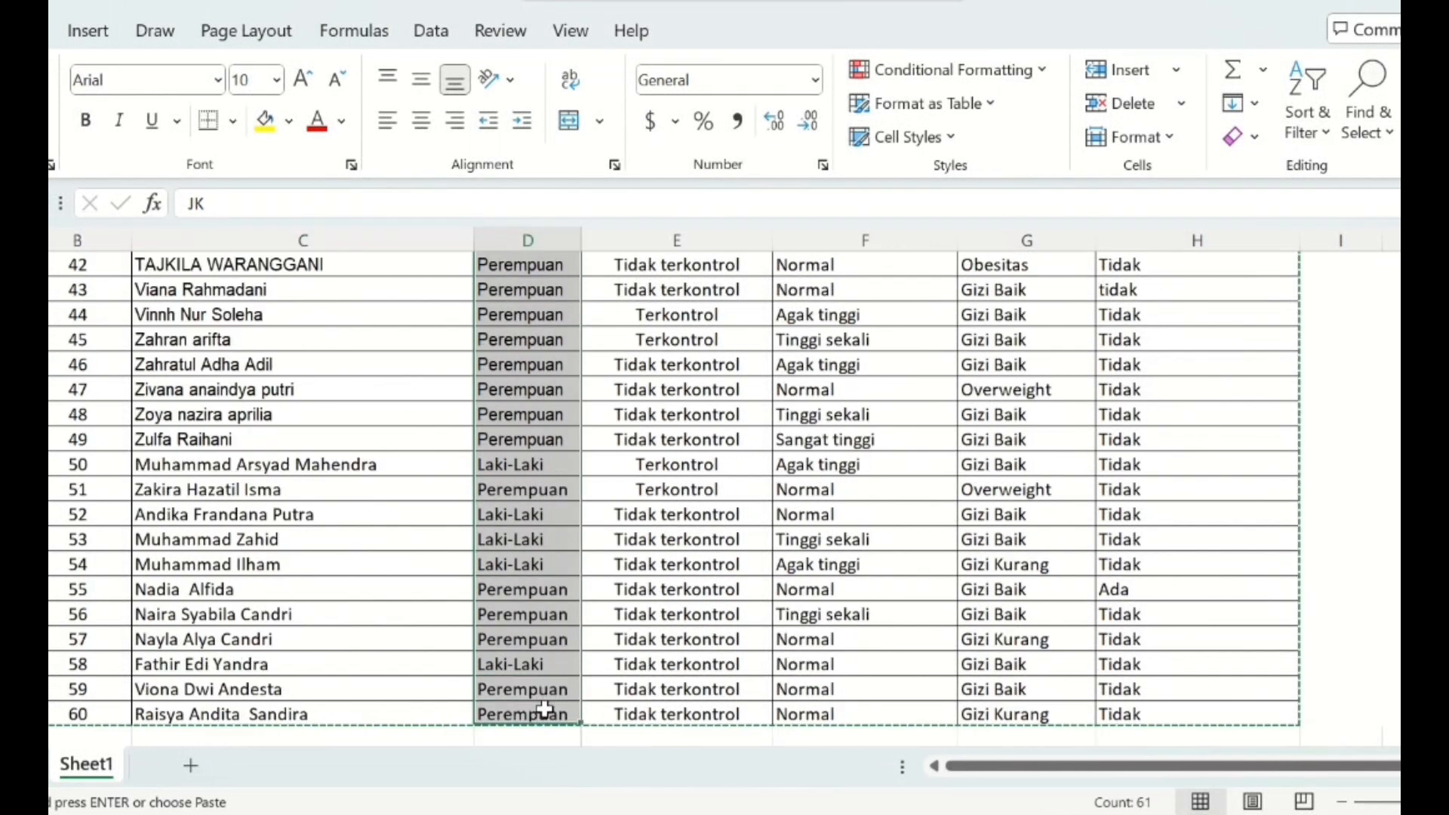
key("ctrl+v")
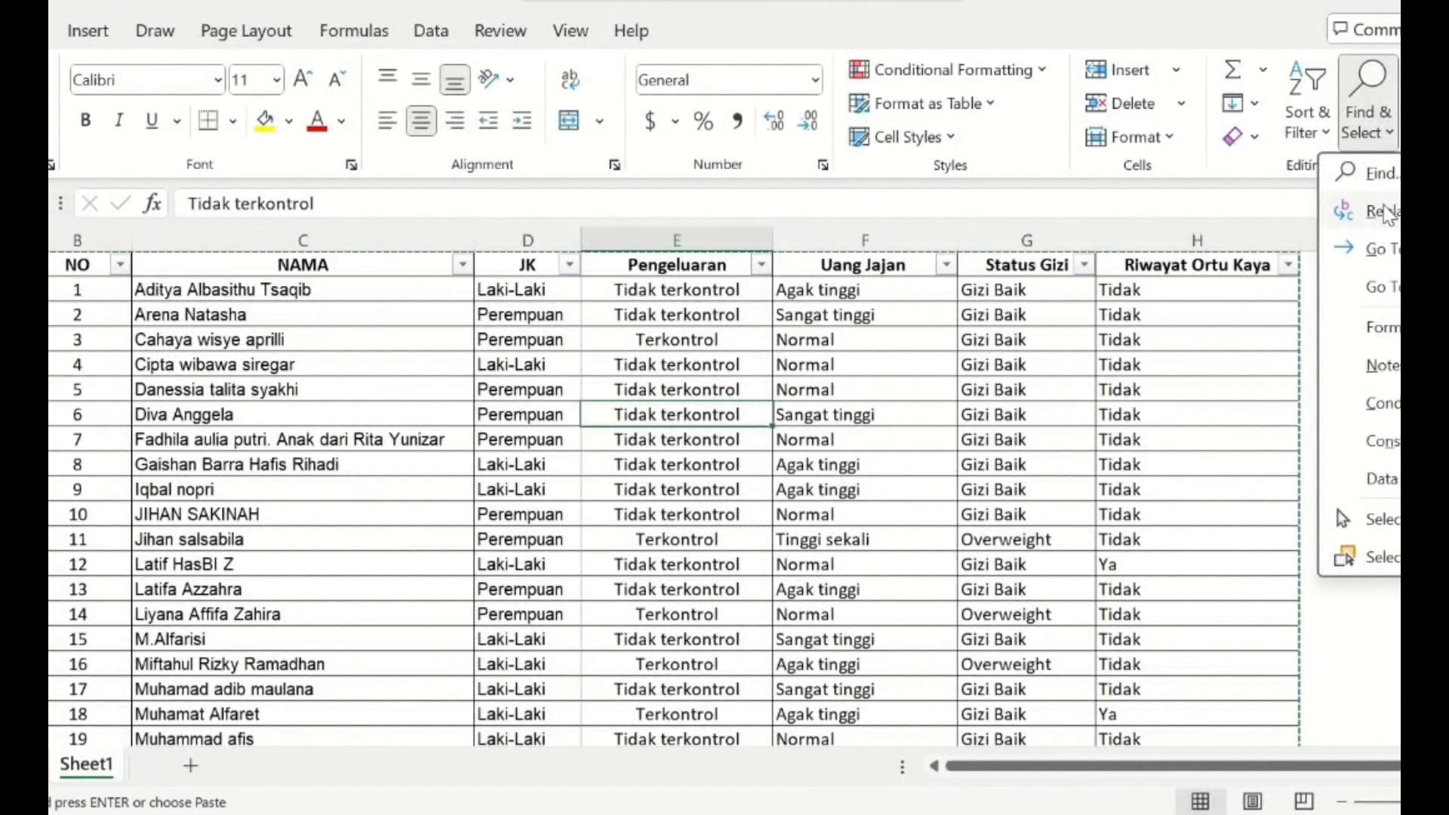
- Repeat the replacement of every Laki-laki entry with Laki-Laki and close find-and-replace
left_click(1381, 204)
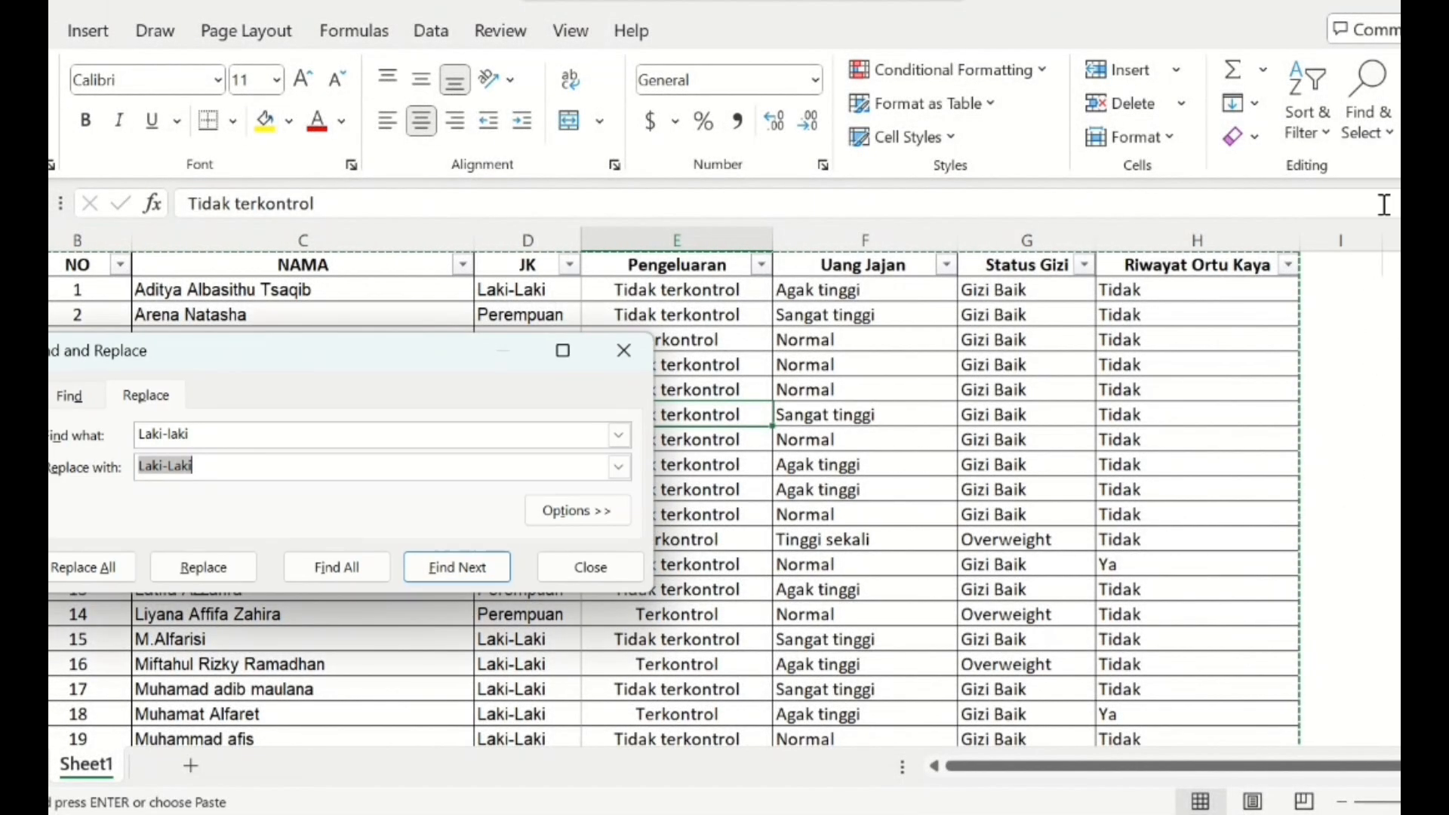
left_click(339, 469)
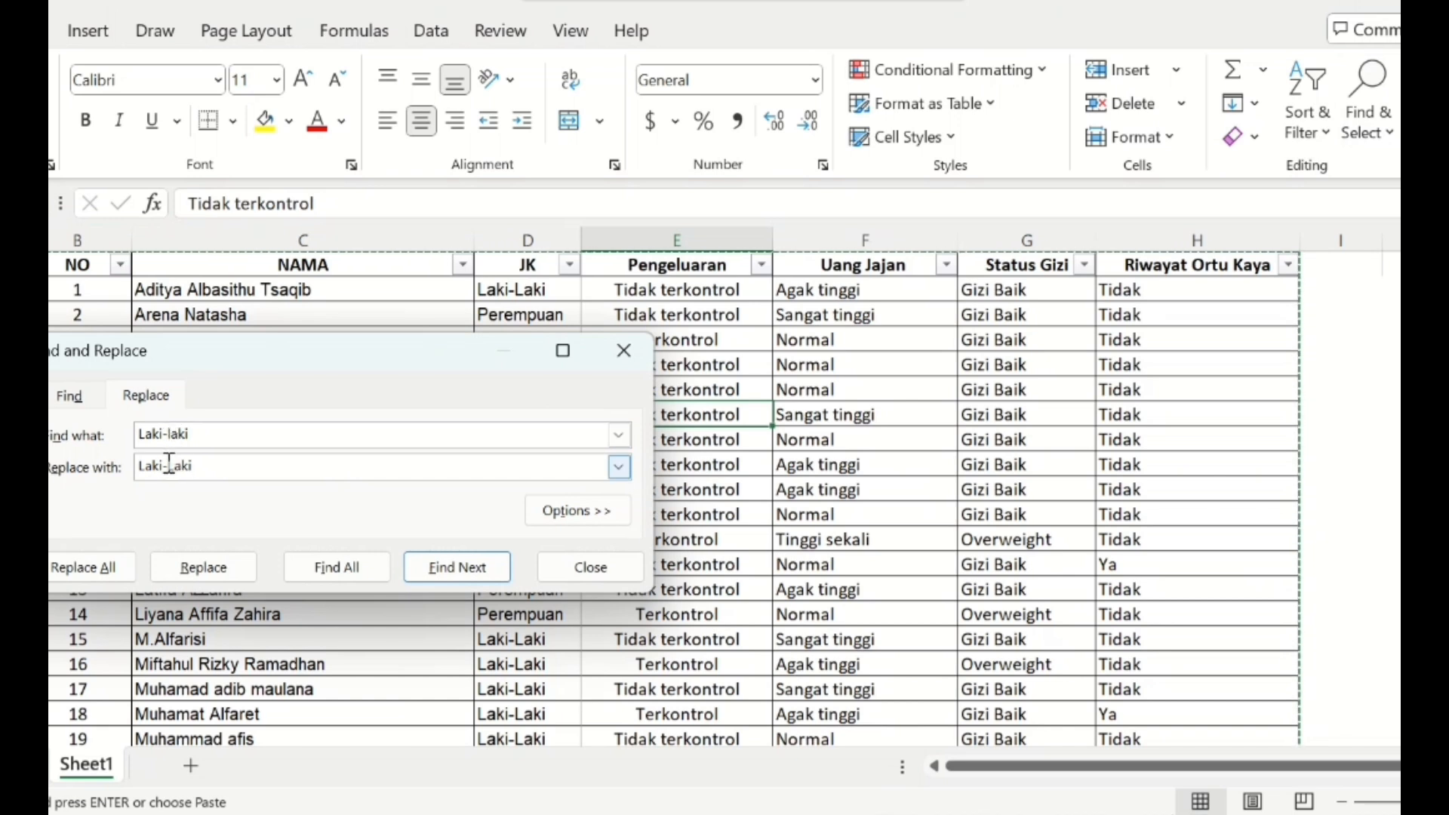
left_click(106, 571)
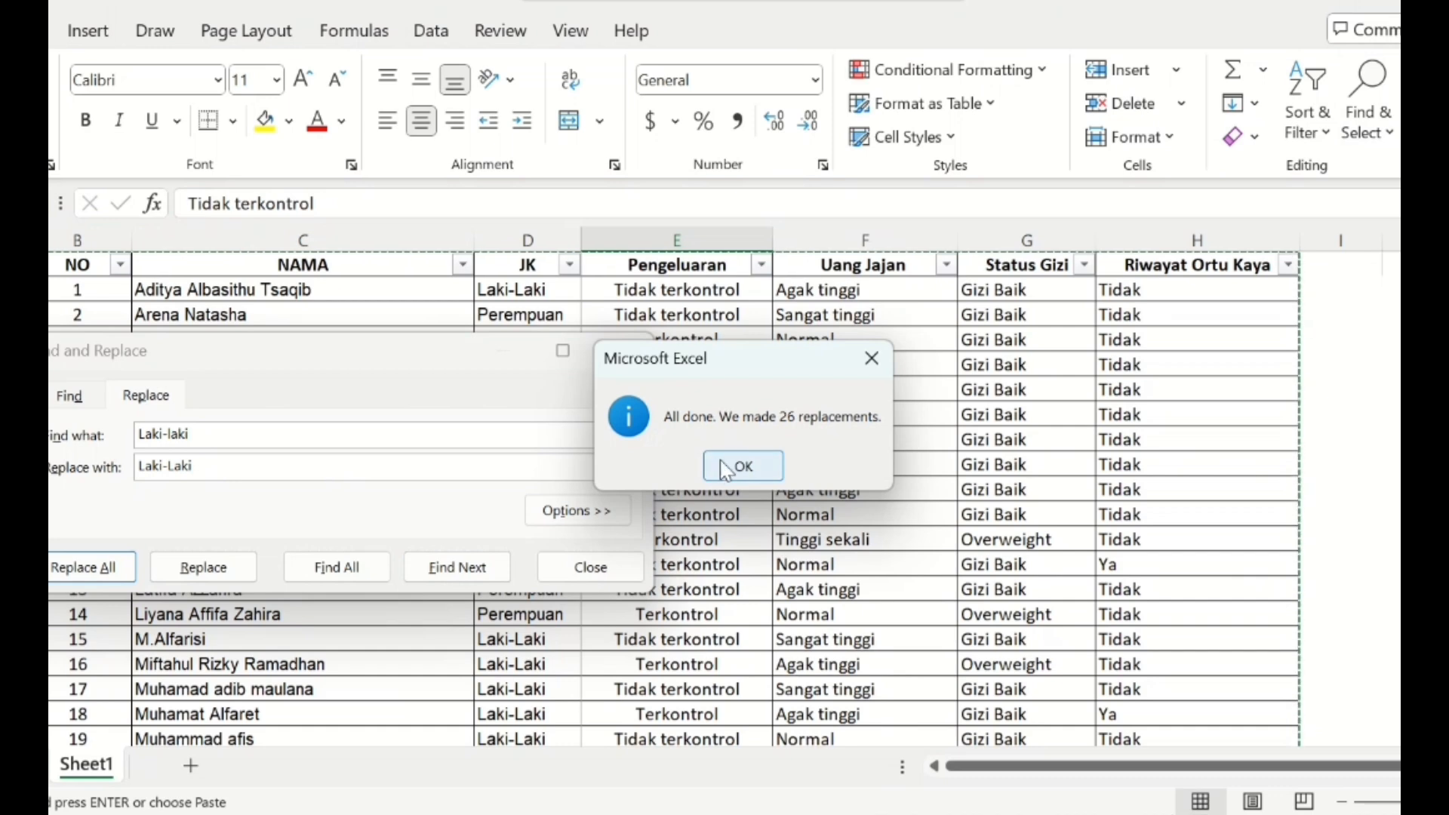
left_click(758, 469)
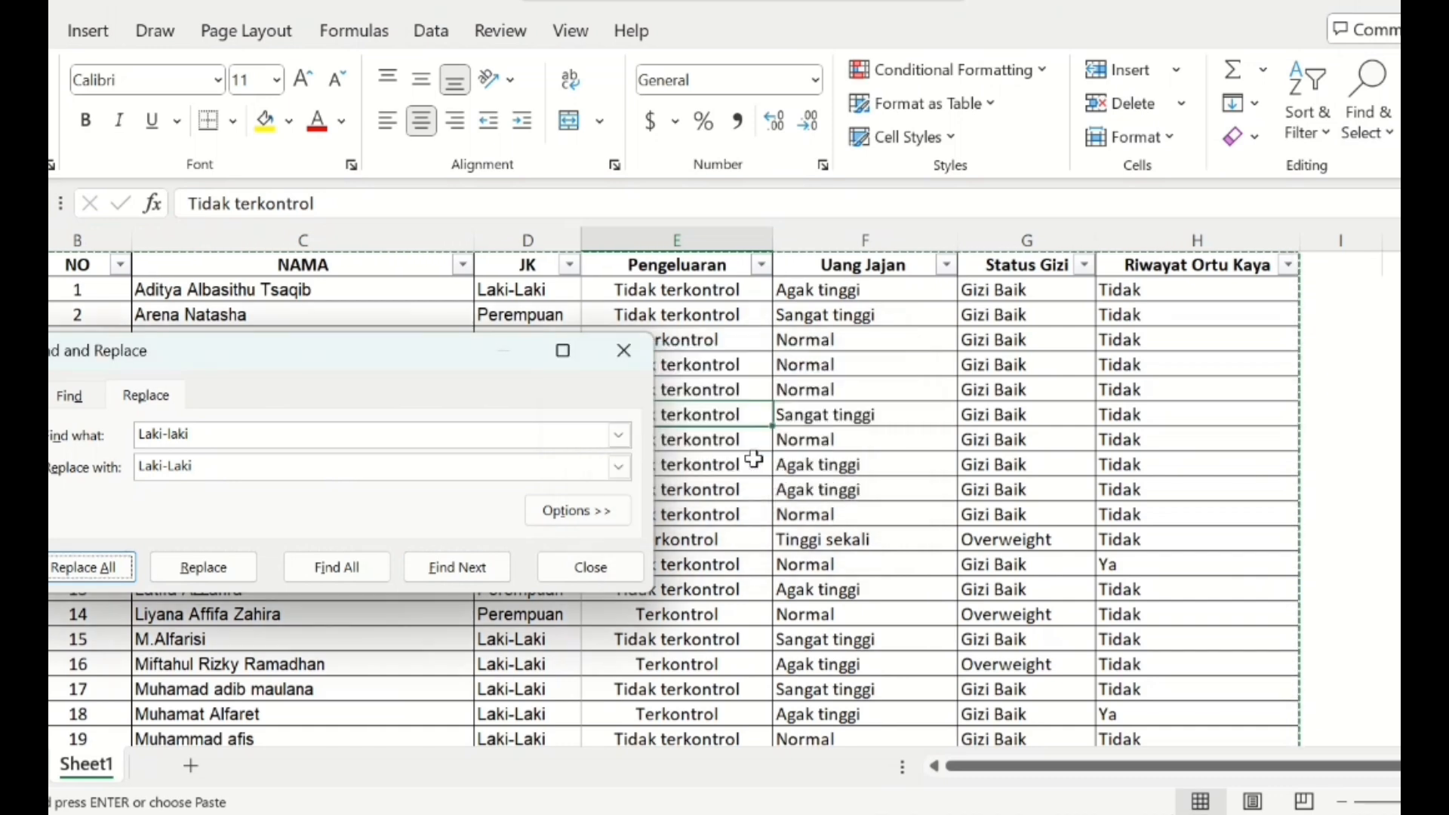
left_click(623, 350)
- Filter the JK column to exclude Laki-Laki and look through the remaining Perempuan rows
left_click(570, 264)
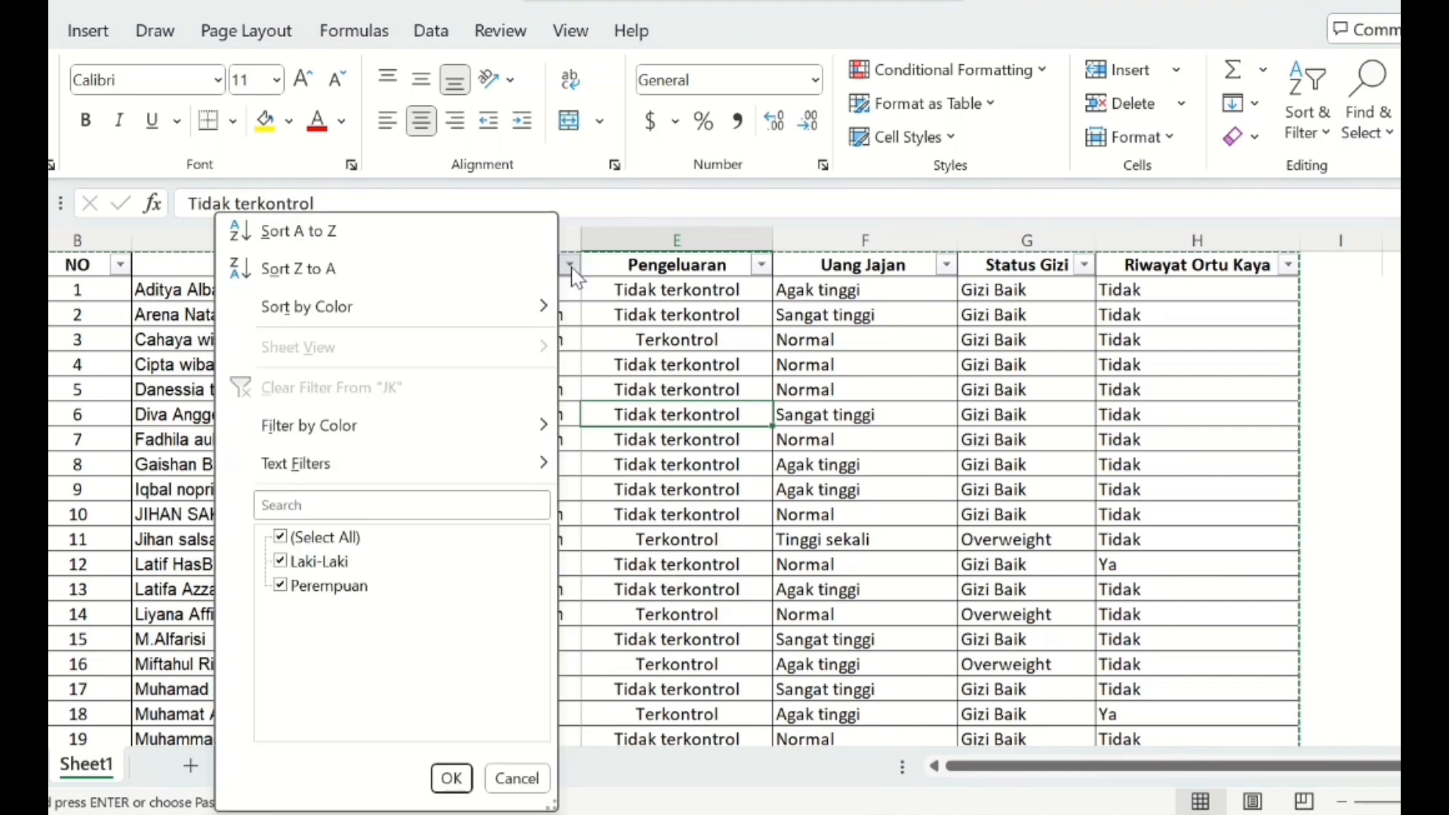
left_click(281, 562)
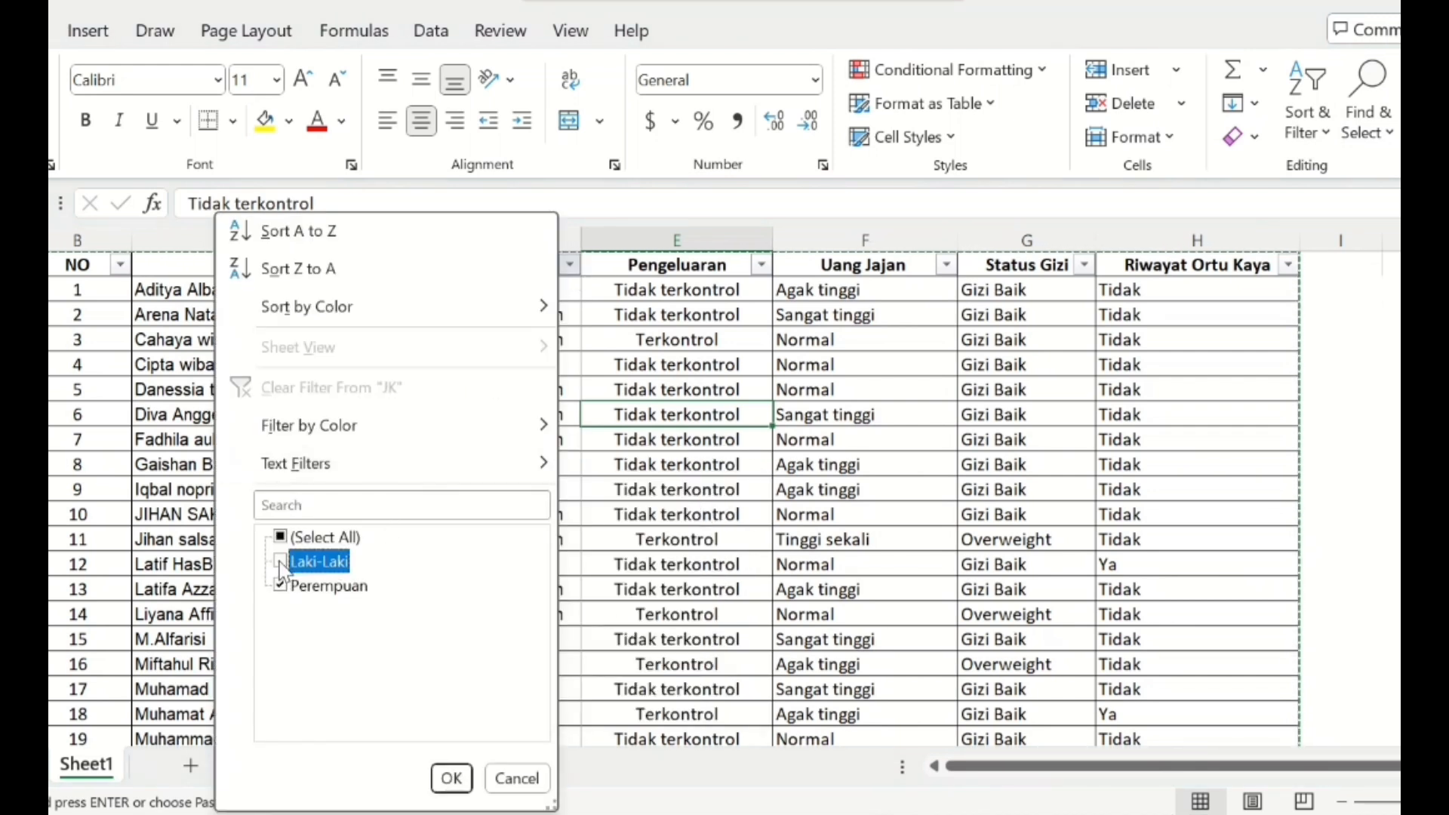
left_click(452, 777)
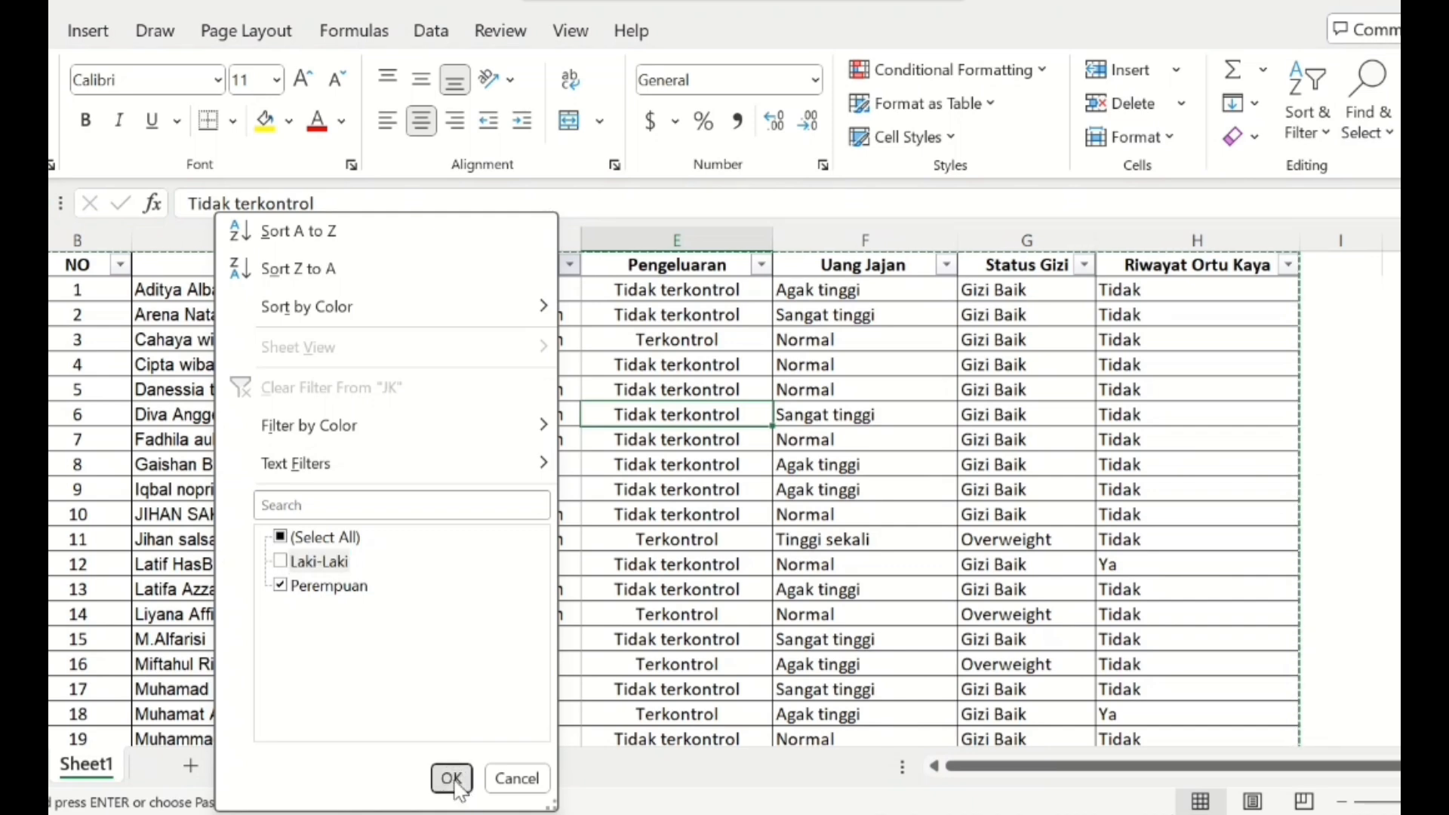
scroll(583, 491, "down", 15)
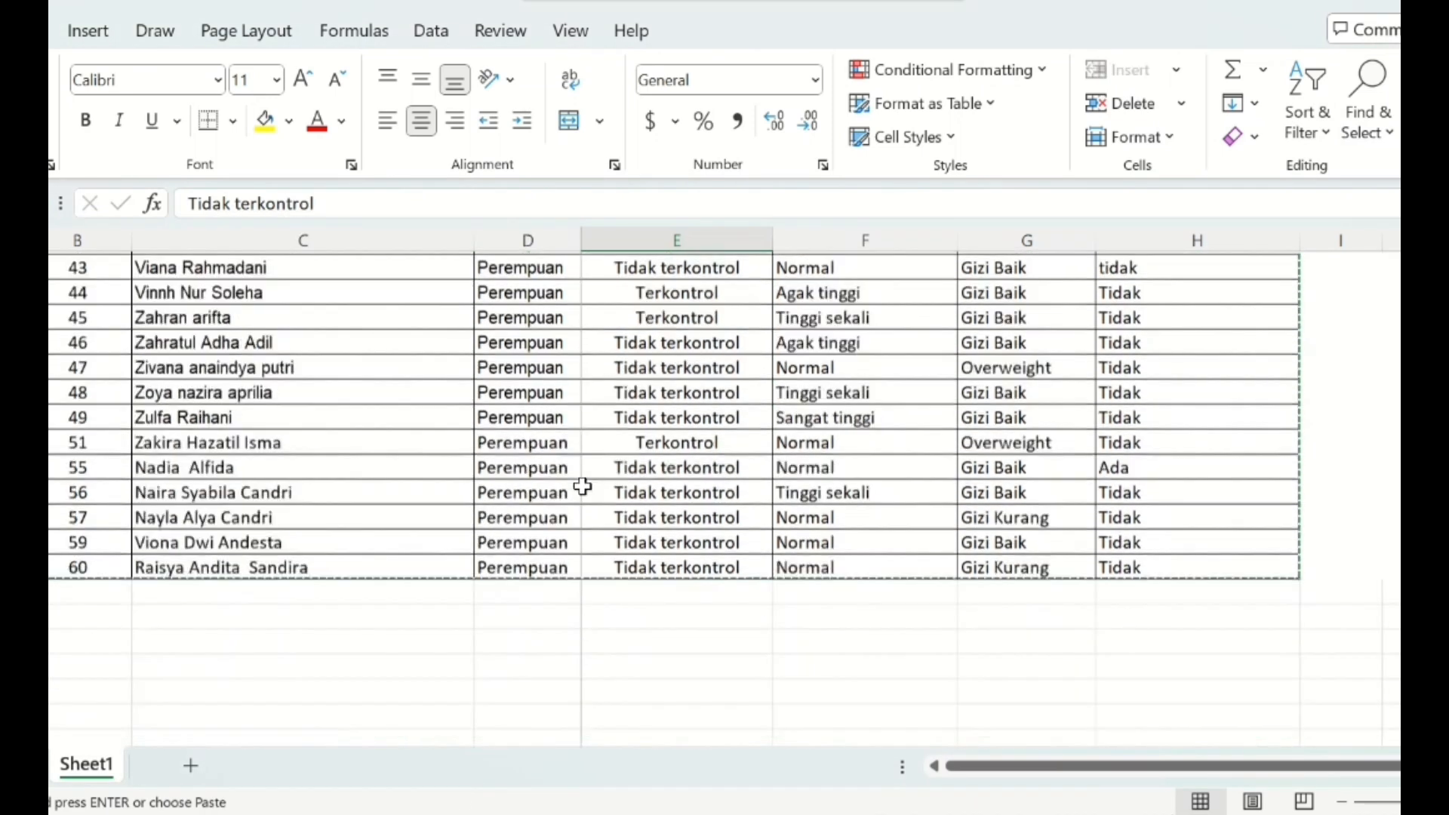
scroll(583, 487, "up", 12)
scroll(582, 317, "up", 3)
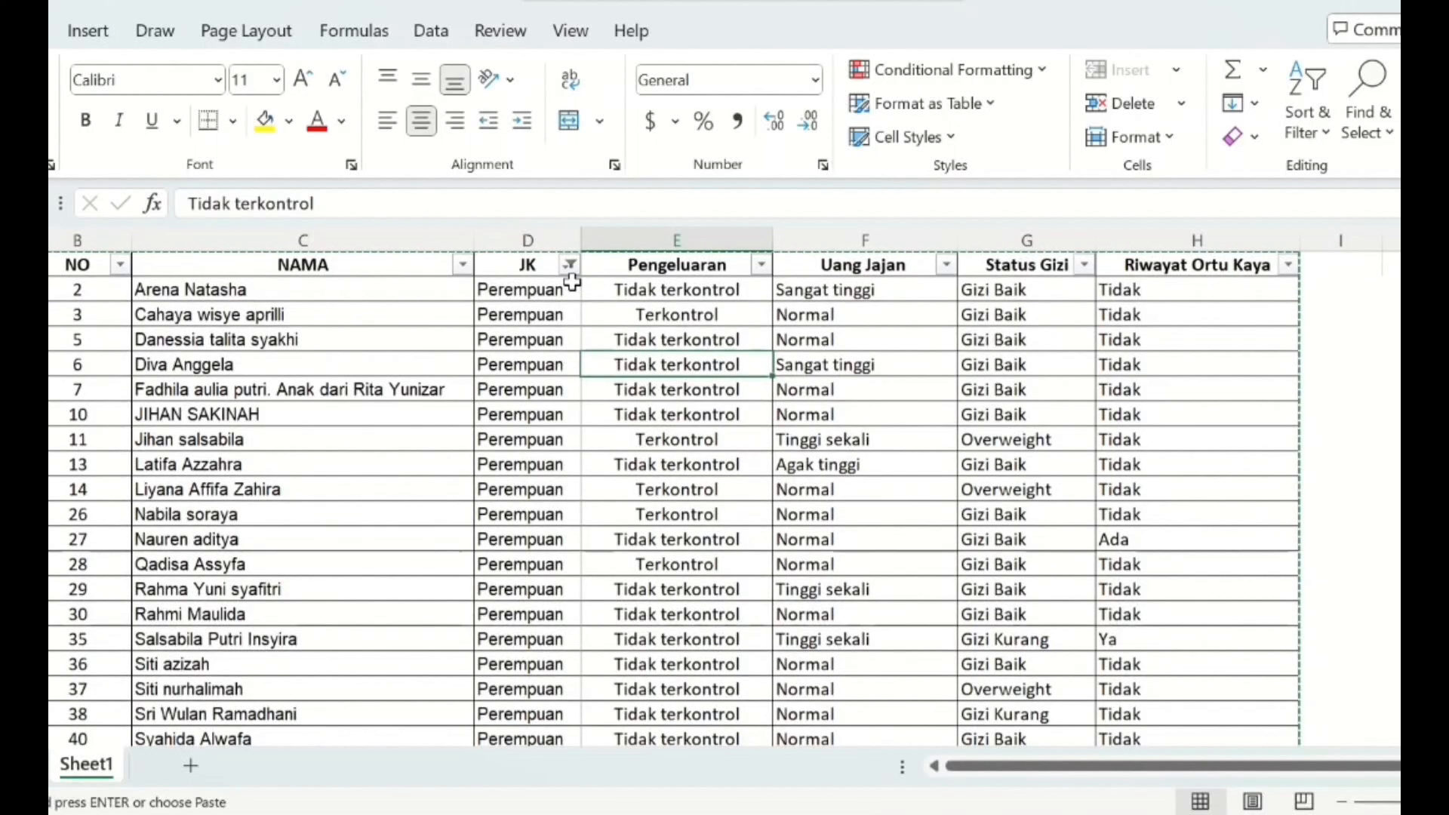
- Change the JK filter to show only Laki-Laki and check the spelling of the listed entries
left_click(570, 266)
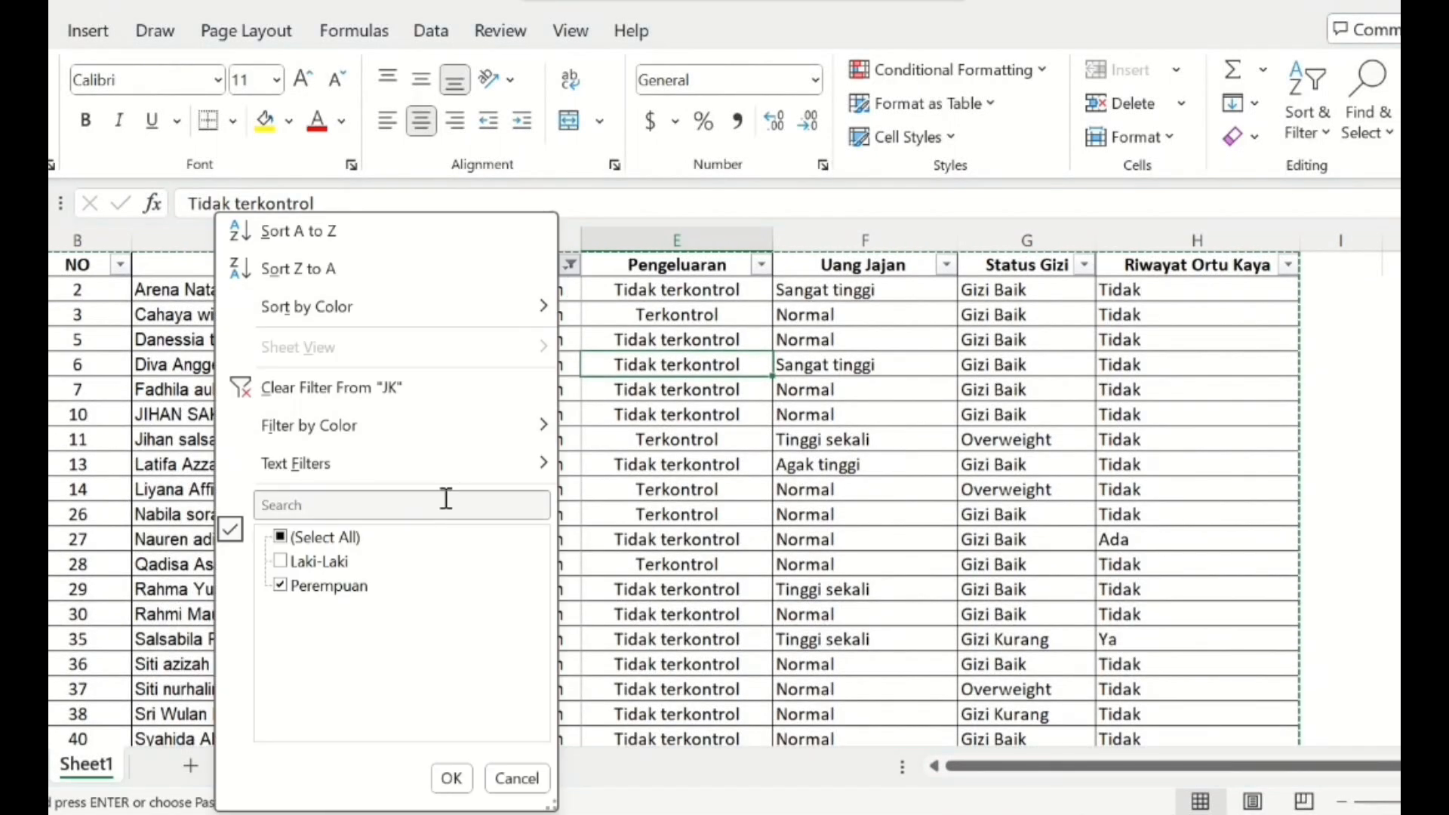
left_click(283, 564)
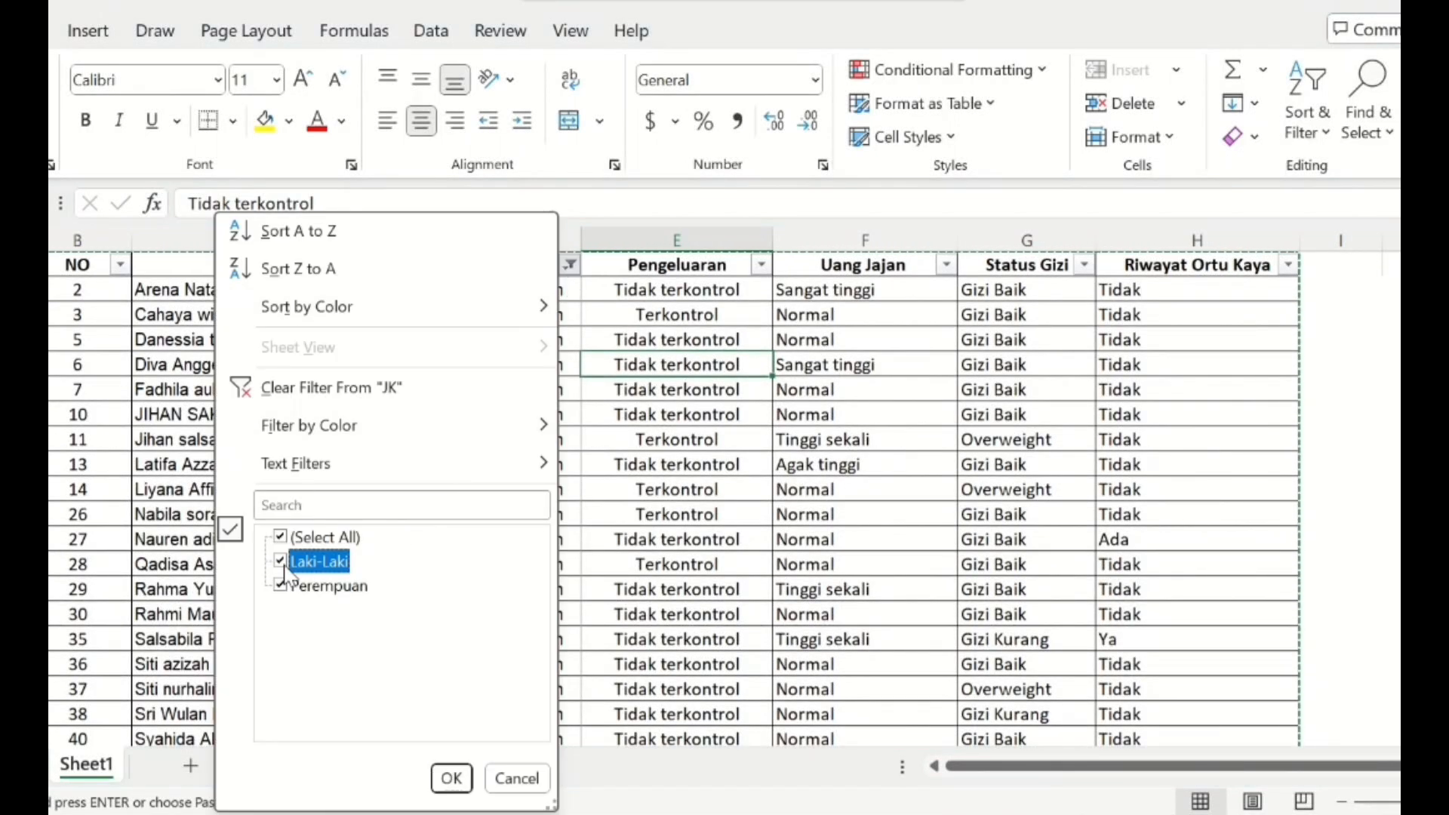
left_click(285, 595)
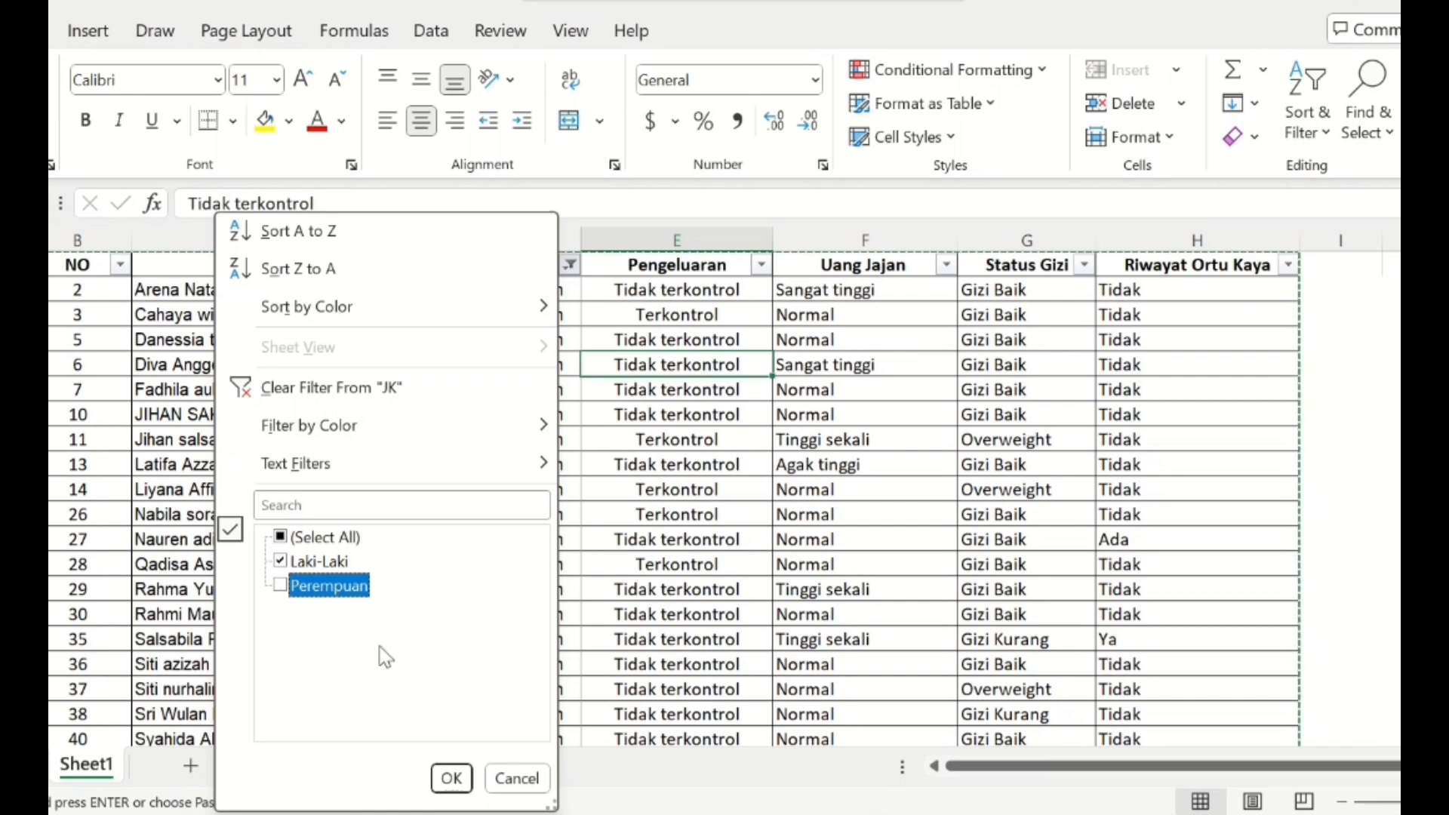
left_click(451, 779)
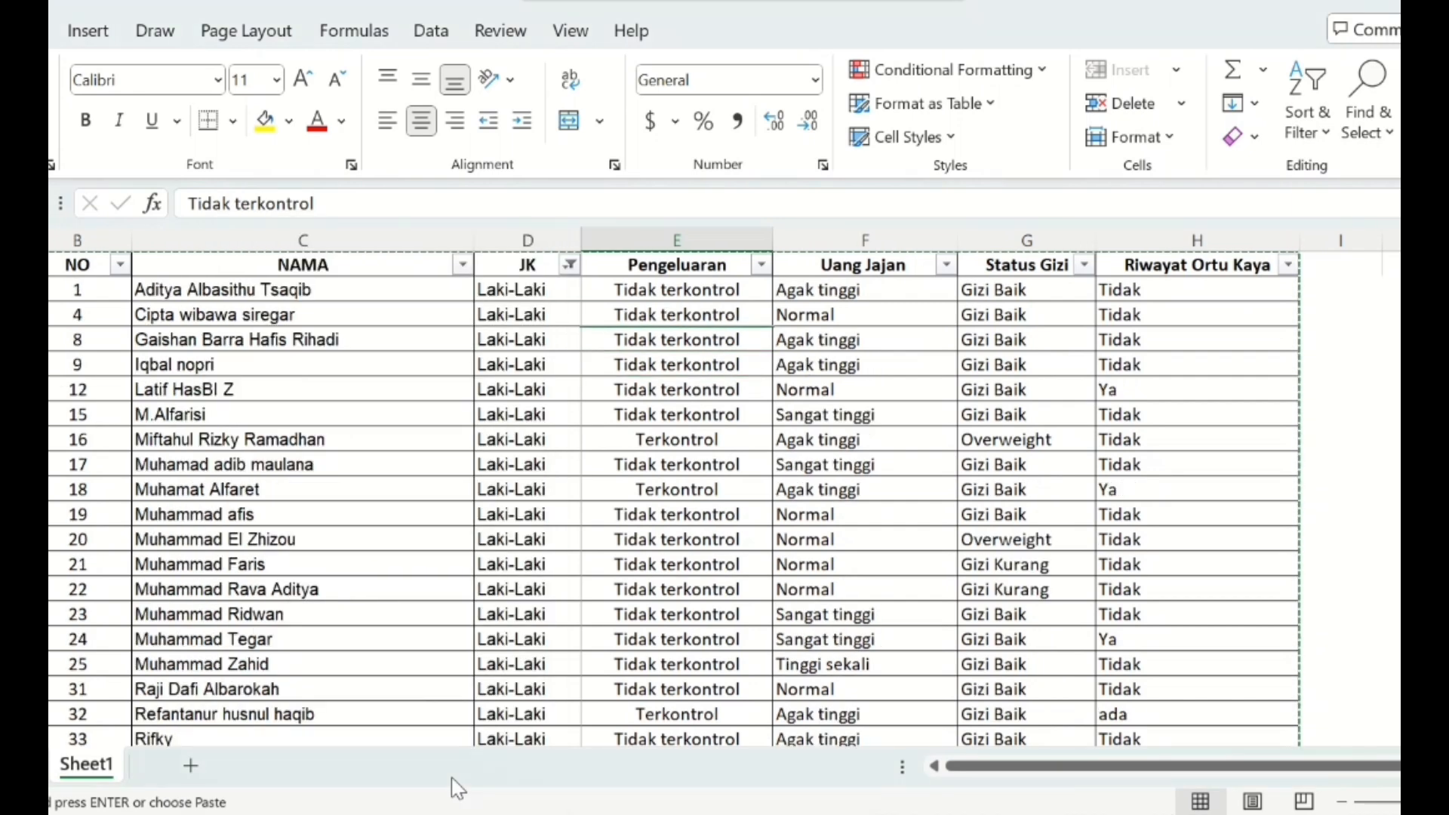
scroll(574, 469, "down", 5)
scroll(574, 469, "up", 2)
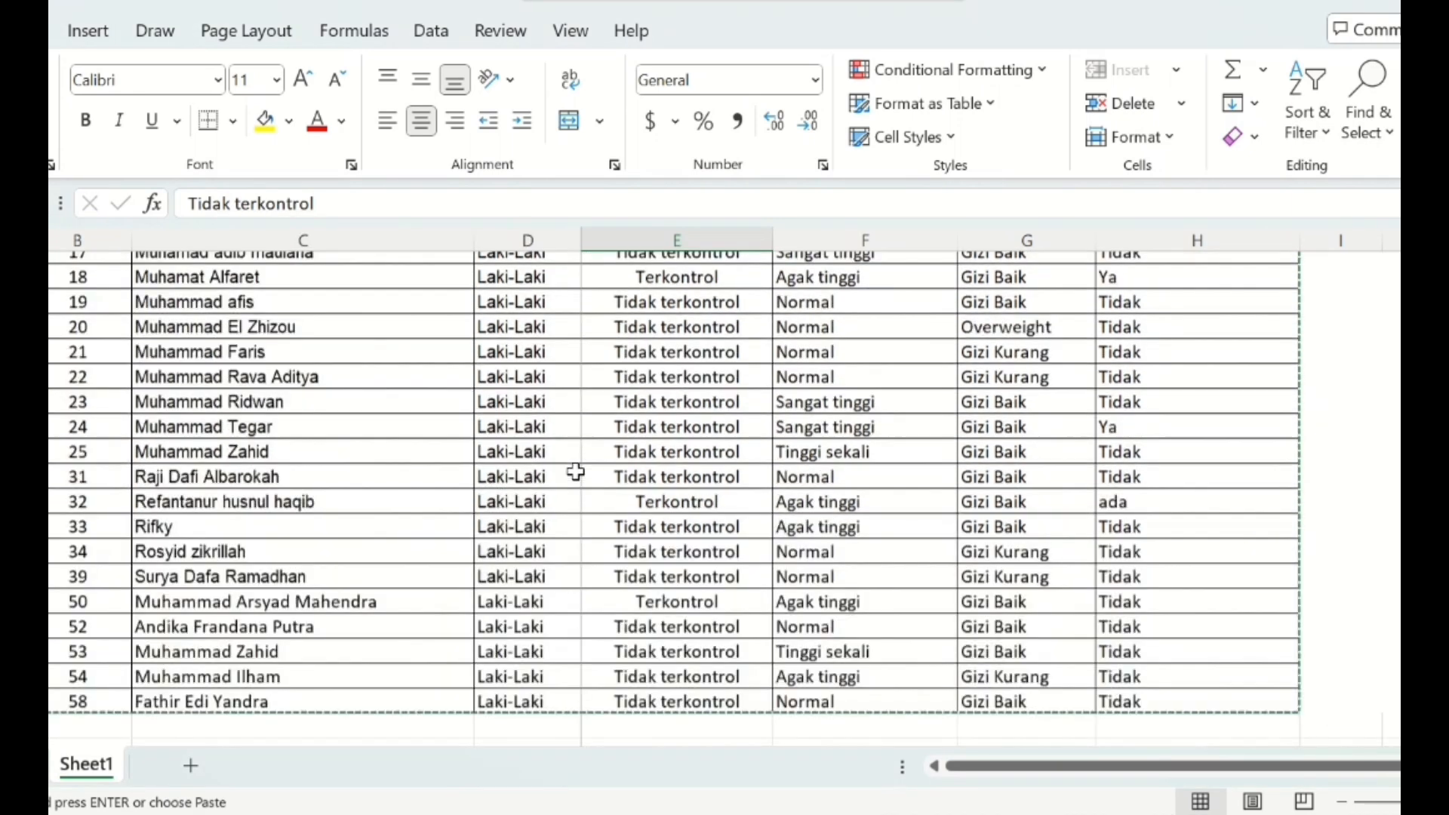
scroll(573, 470, "down", 2)
scroll(573, 469, "up", 5)
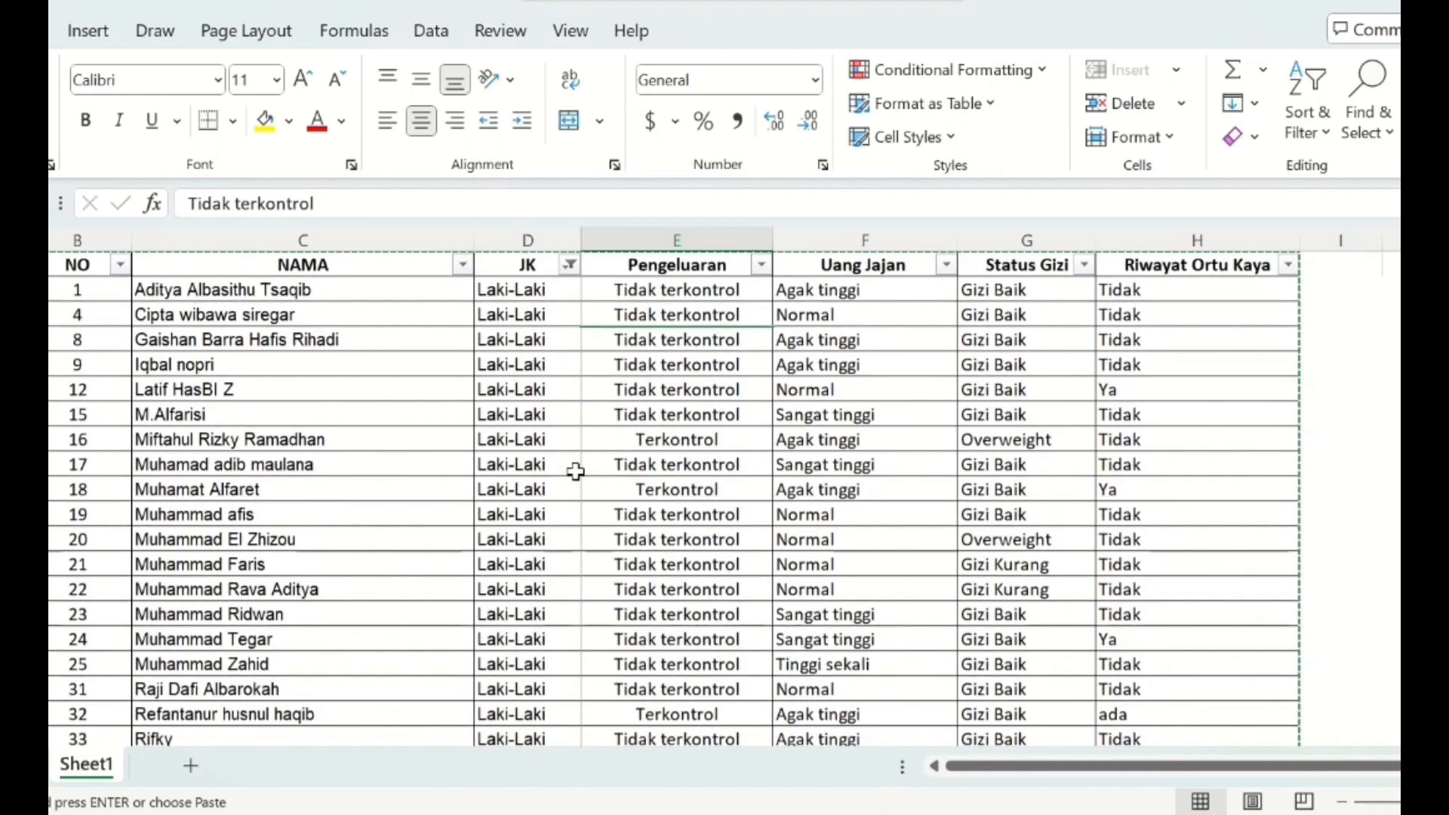
- Include Perempuan in the JK filter again so that all rows are shown
left_click(571, 265)
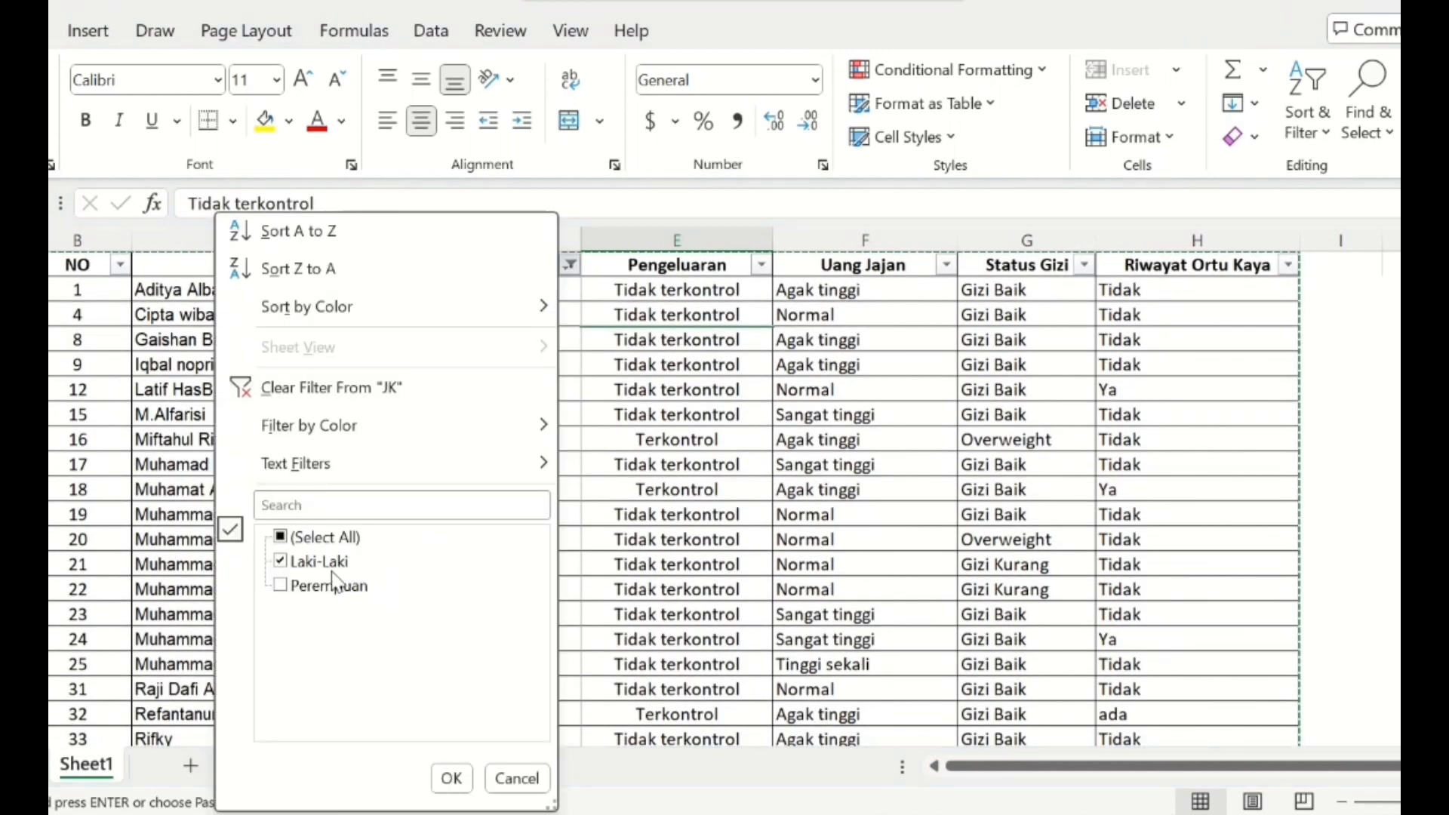
left_click(291, 587)
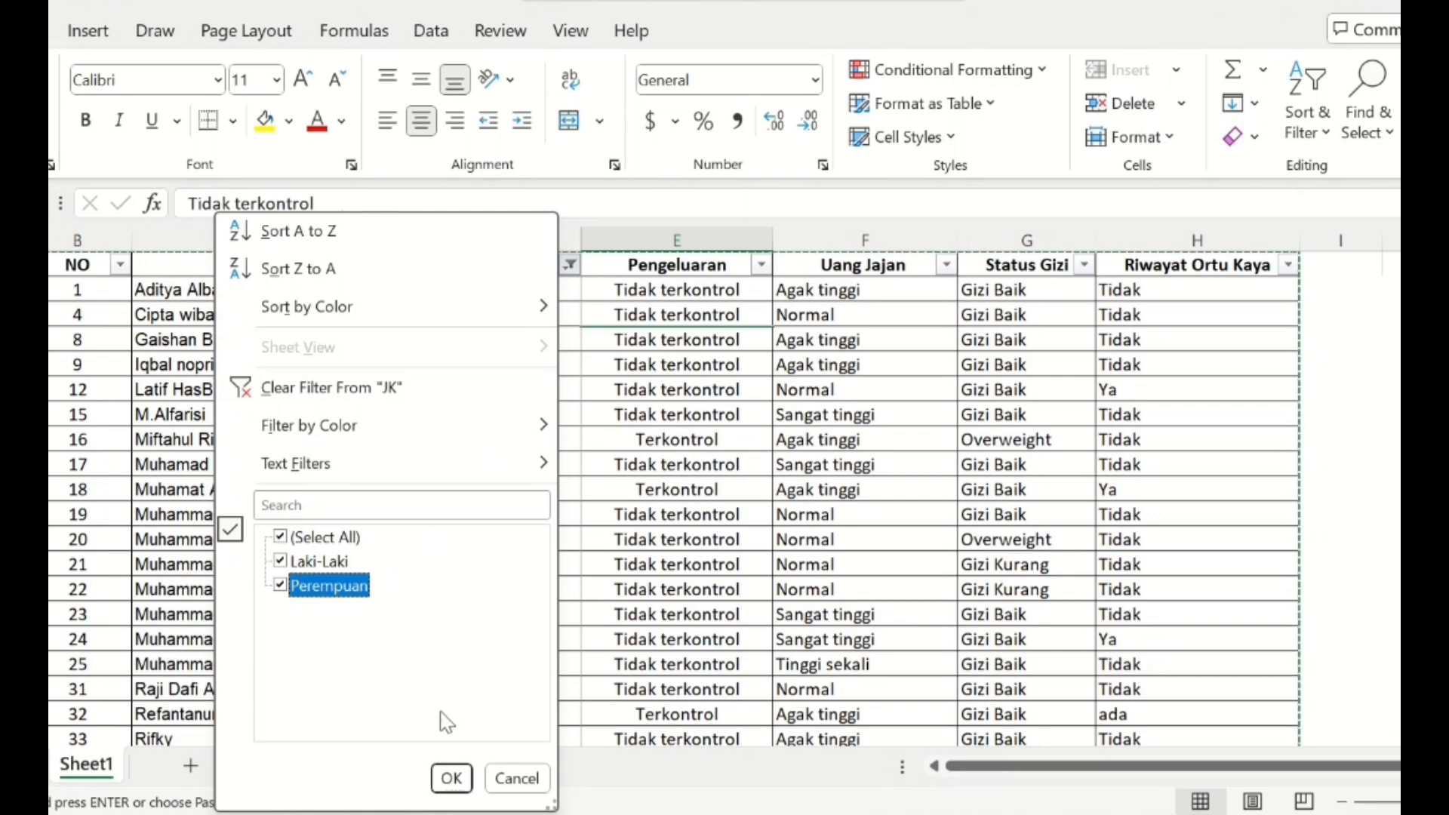
left_click(452, 778)
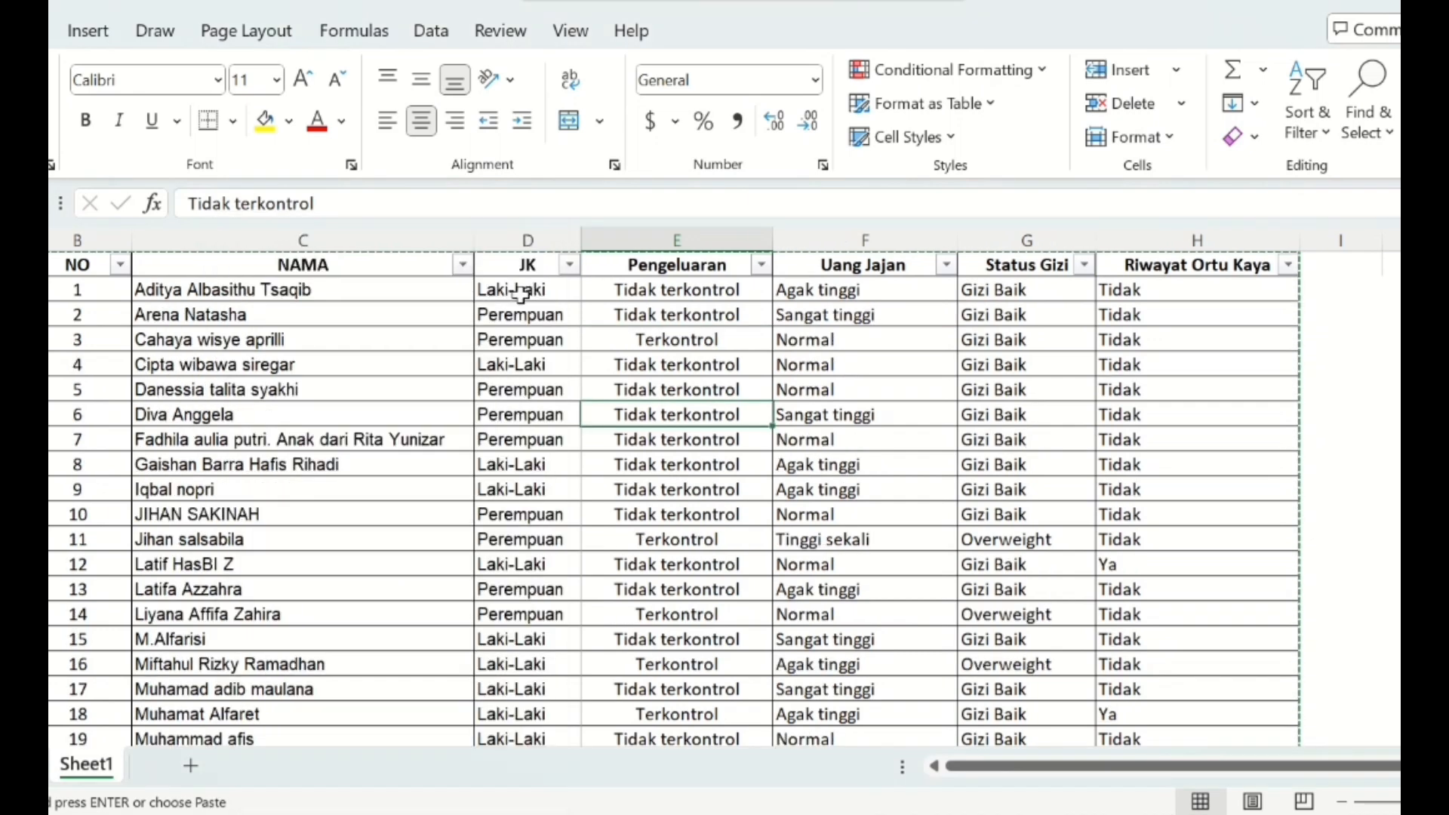
- Copy all JK entries below the header and switch to the Untitled5 dataset in SPSS
left_click_drag(518, 291, 535, 690)
key("ctrl+c")
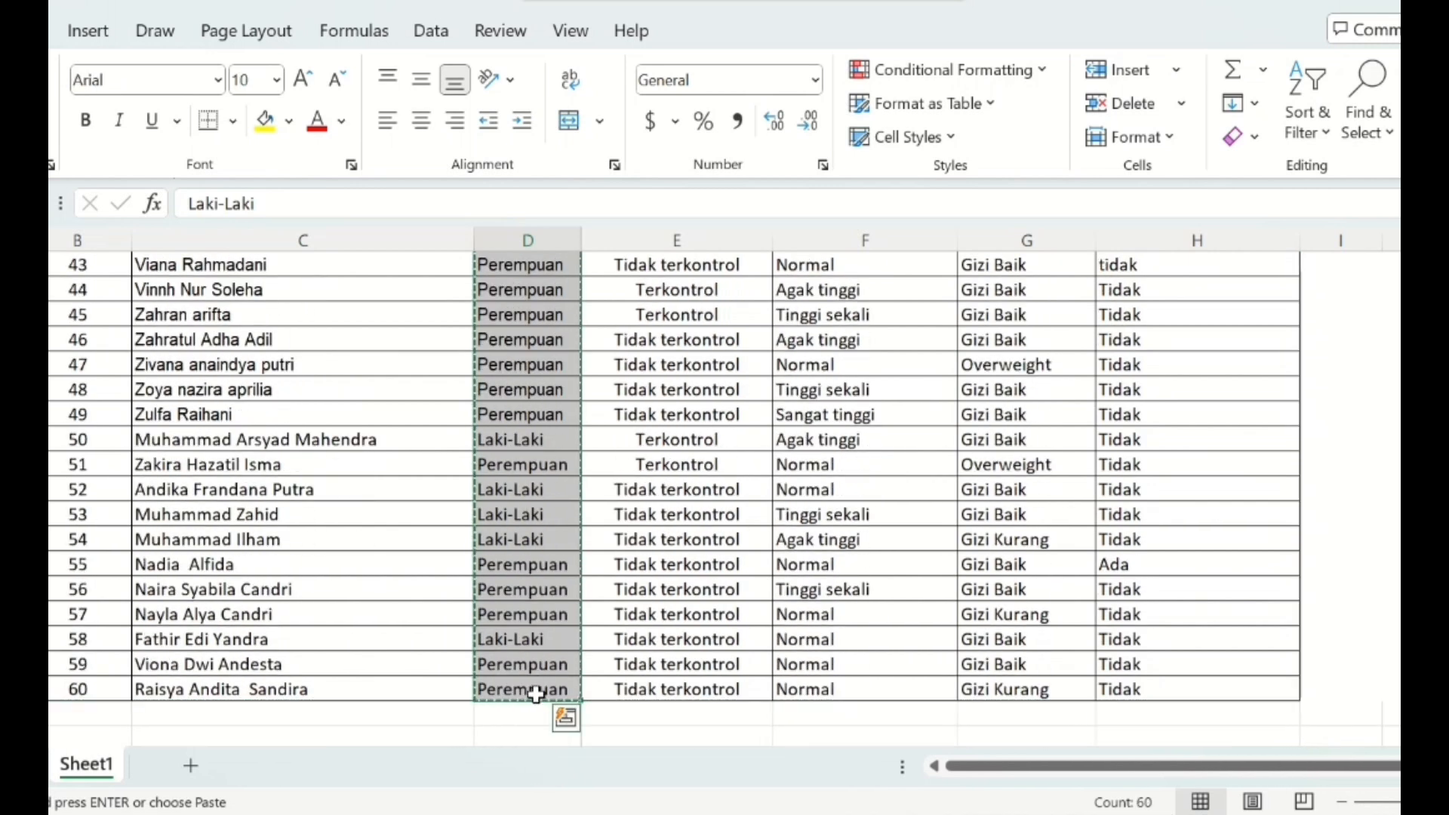
left_click(847, 813)
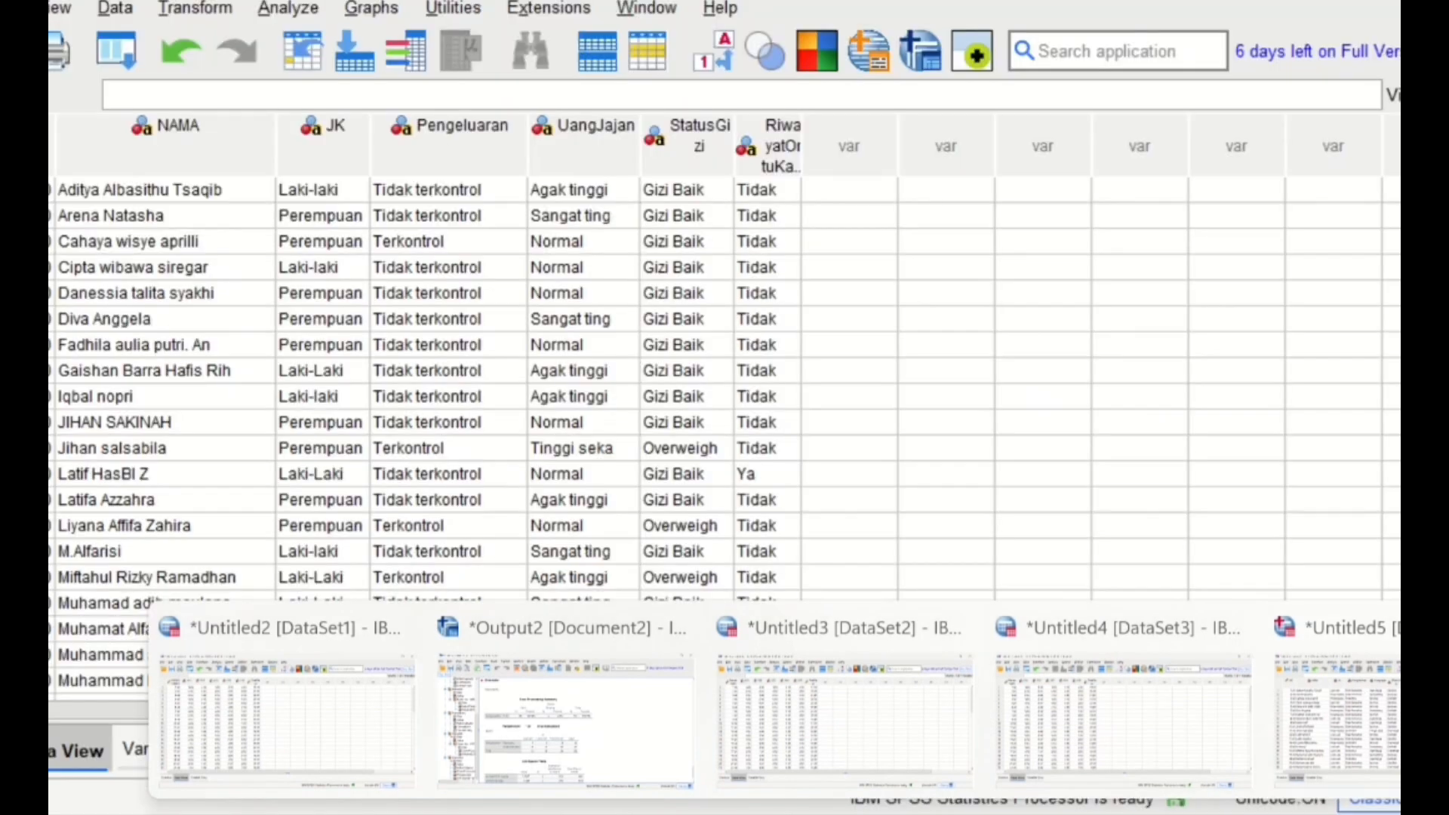
left_click(1351, 717)
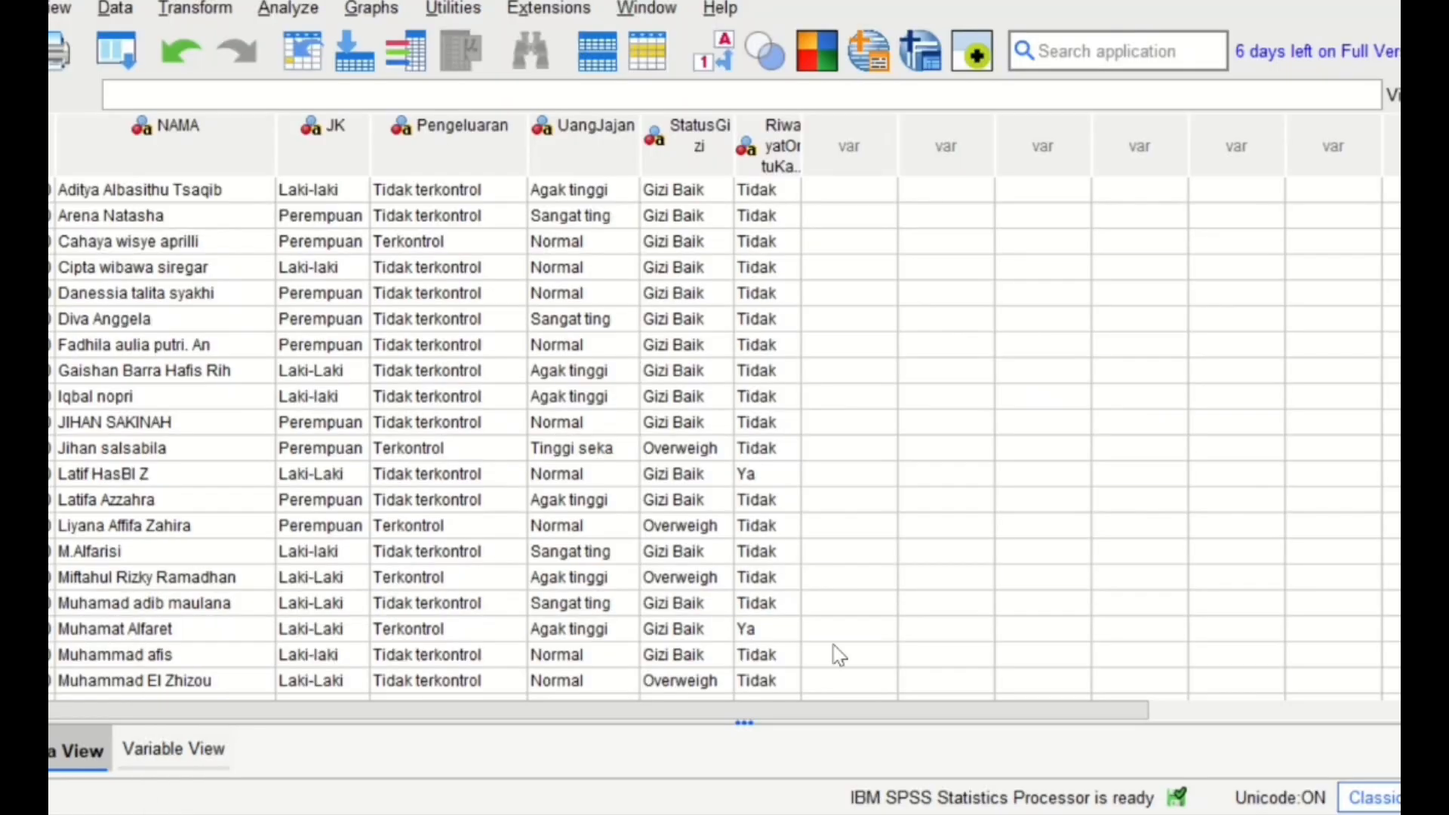
- Paste the copied entries over the JK variable from the first row and check them down to the last case
left_click(325, 194)
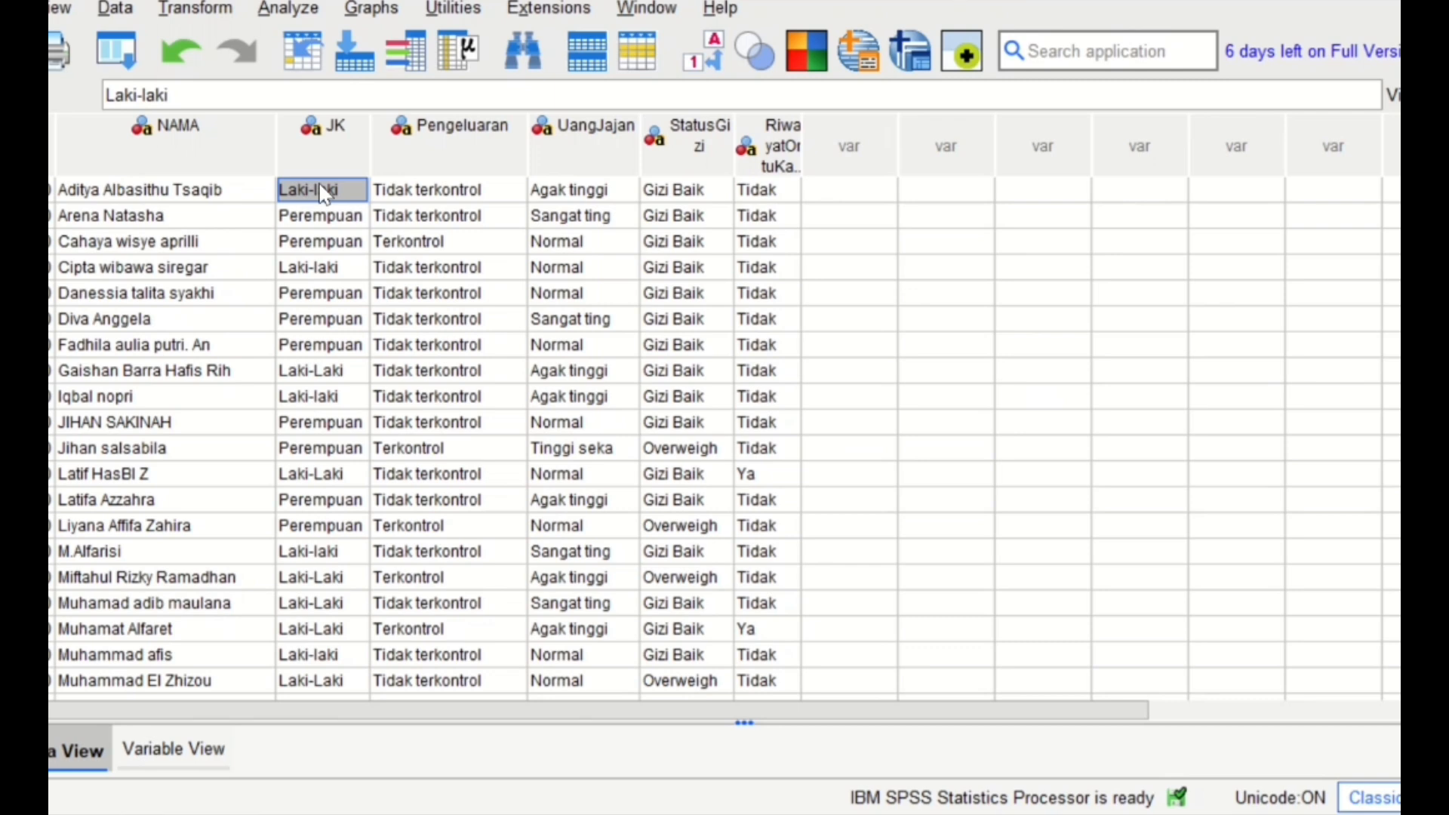
right_click(324, 193)
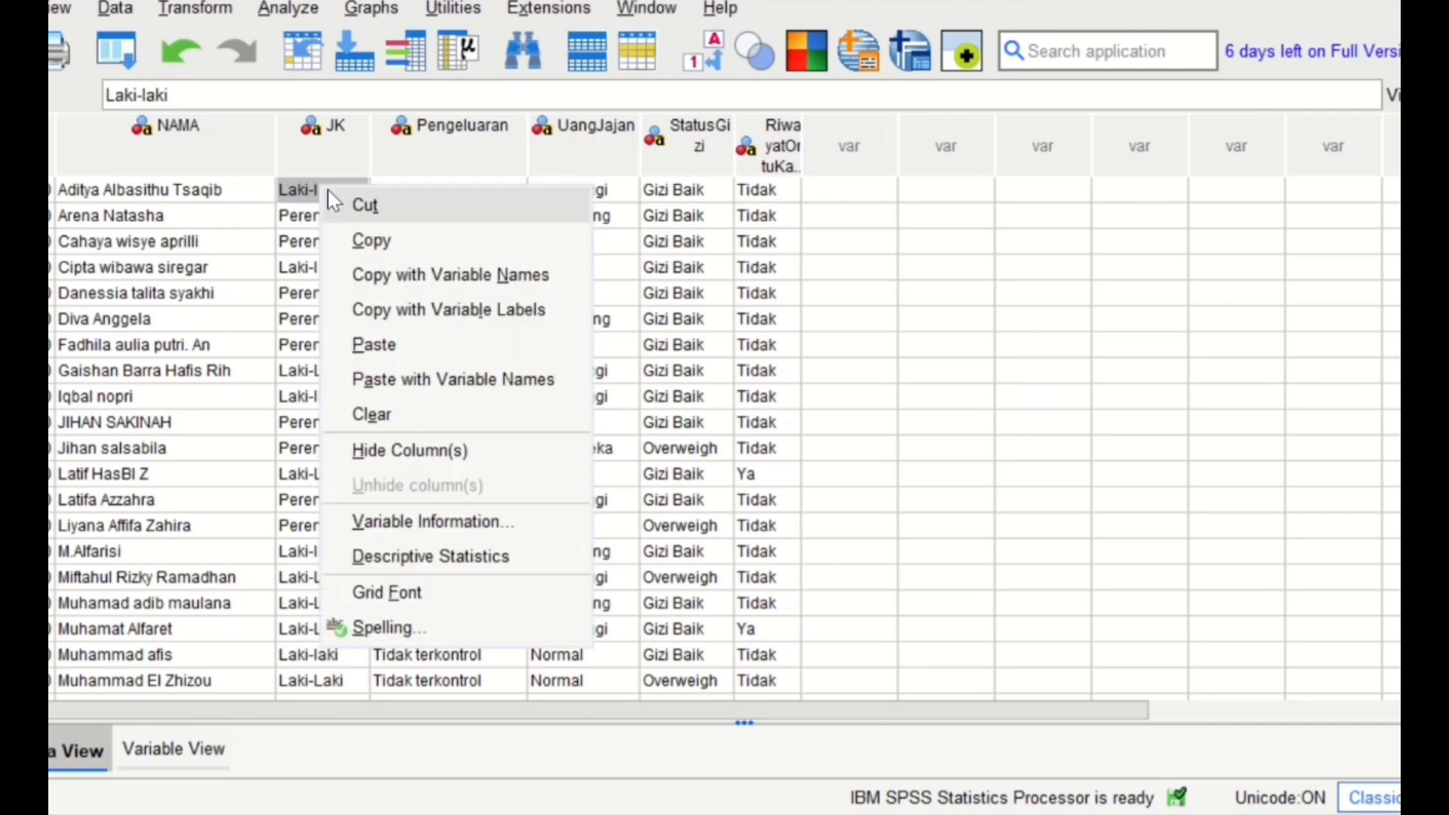
left_click(409, 347)
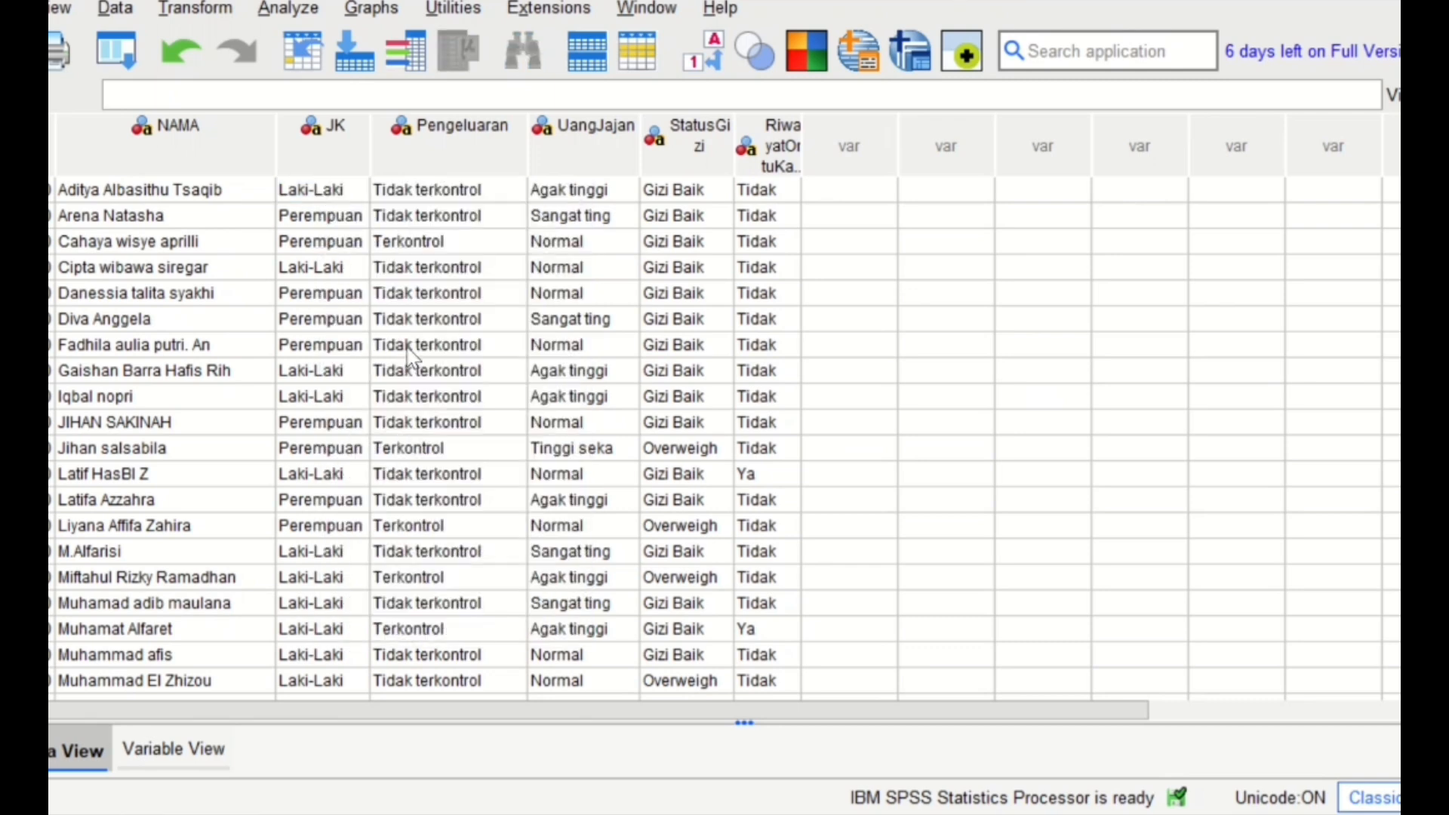
scroll(365, 332, "down", 9)
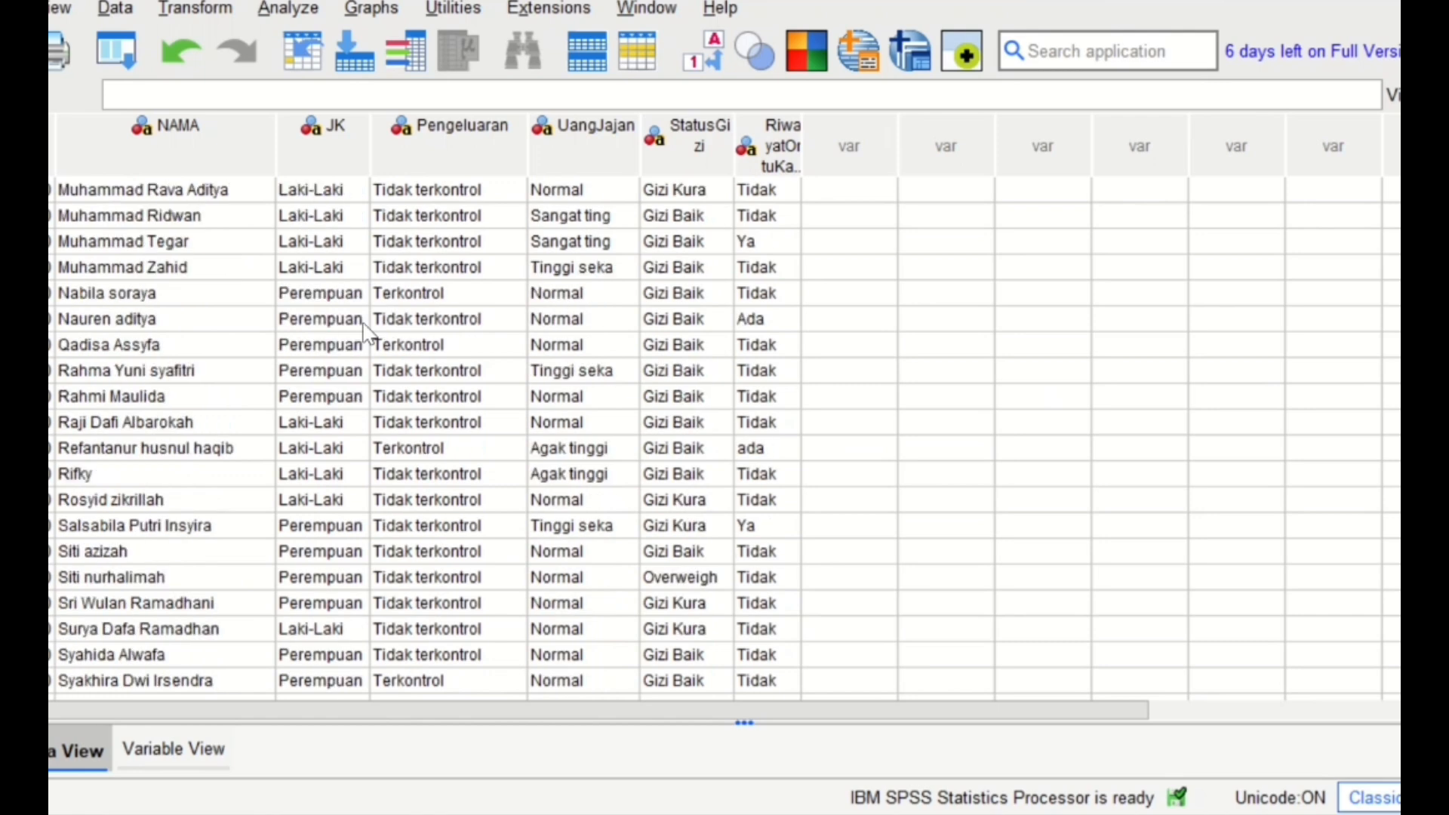
scroll(365, 332, "down", 7)
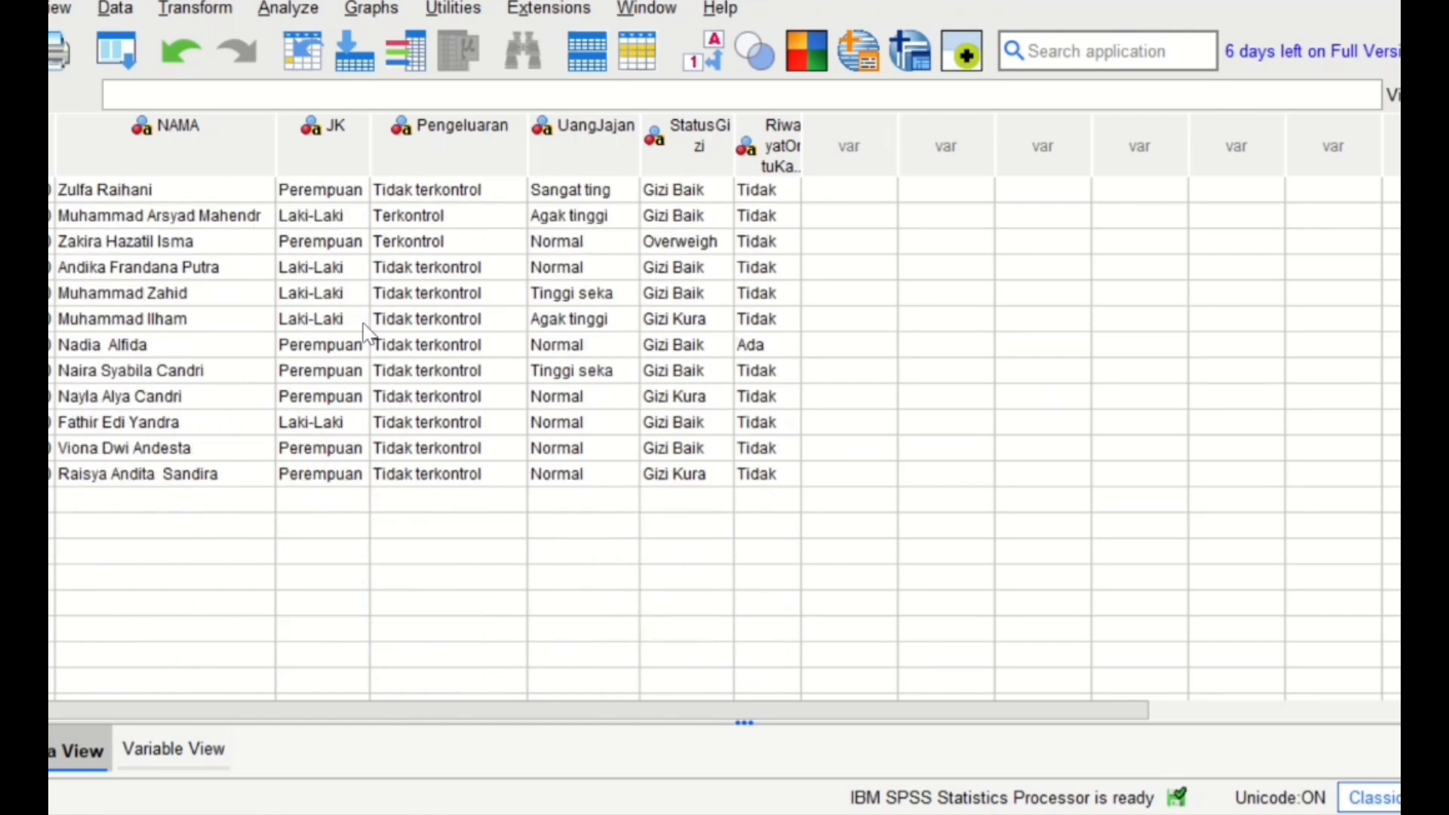
- Rerun the Crosstabs analysis with Pengeluaran in the rows and JK in the columns, and review the Chi-Square Tests table with its footnotes
scroll(365, 332, "up", 12)
scroll(365, 332, "up", 4)
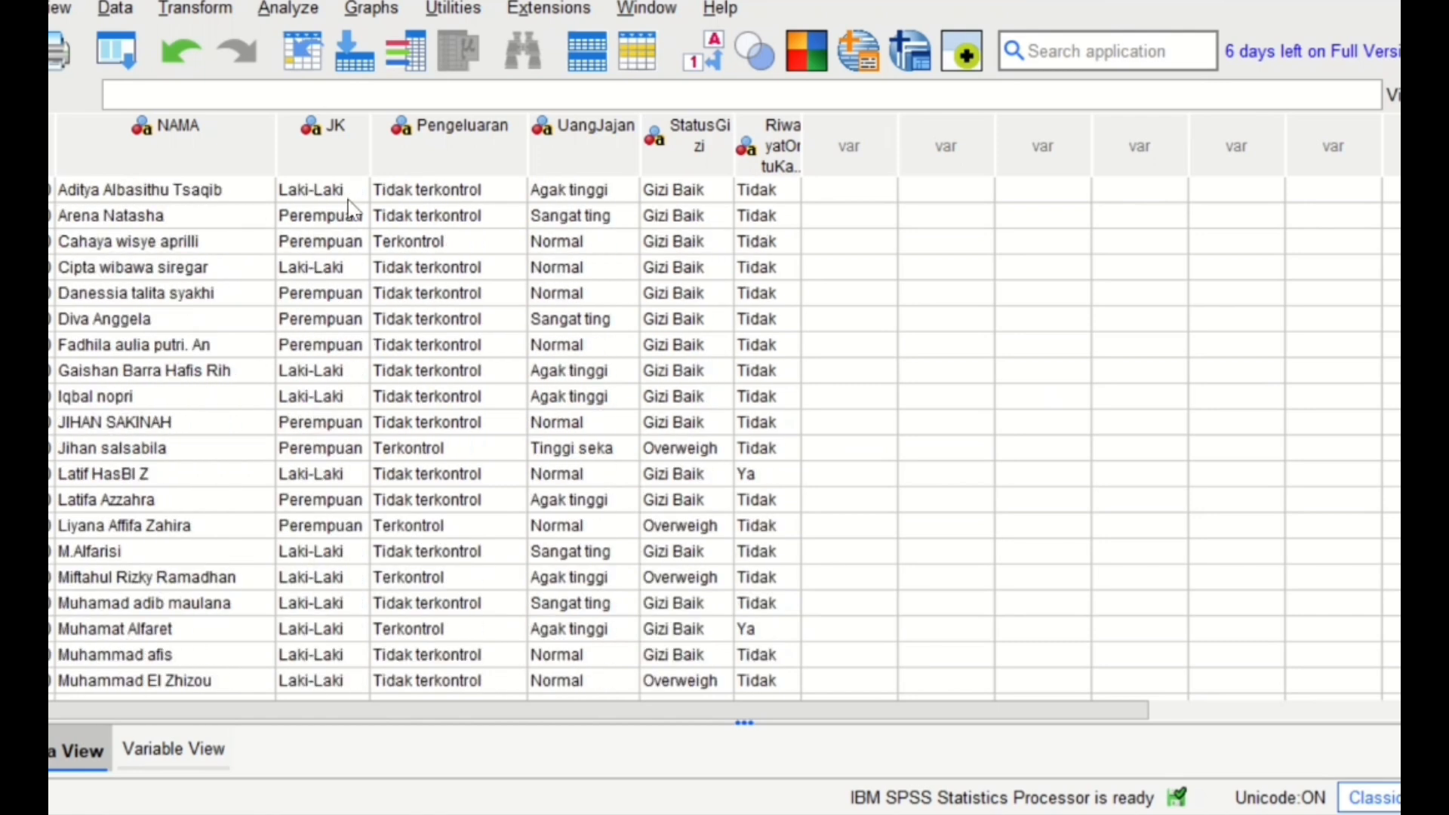
left_click(288, 8)
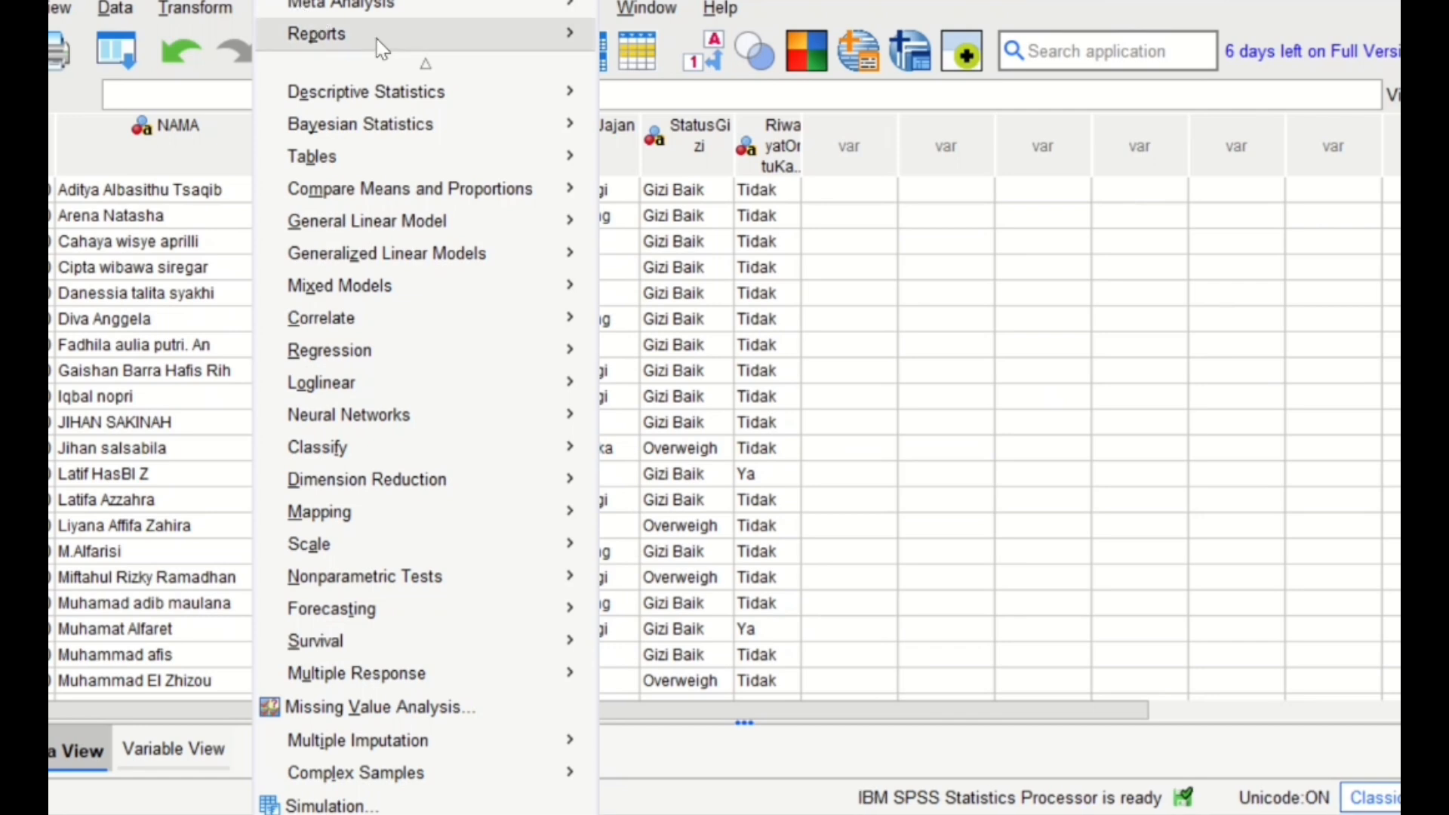
mouse_move(459, 105)
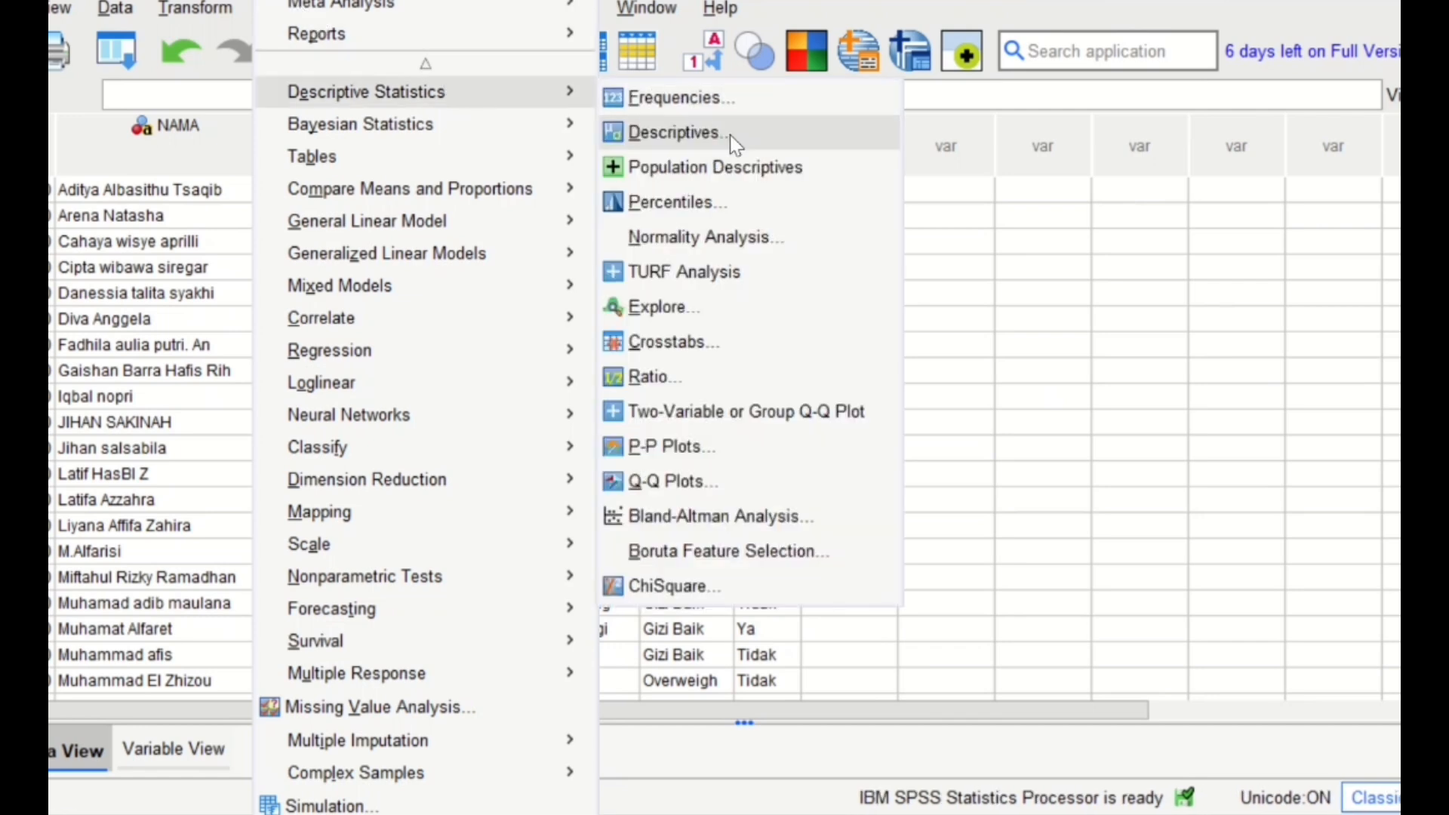
left_click(714, 347)
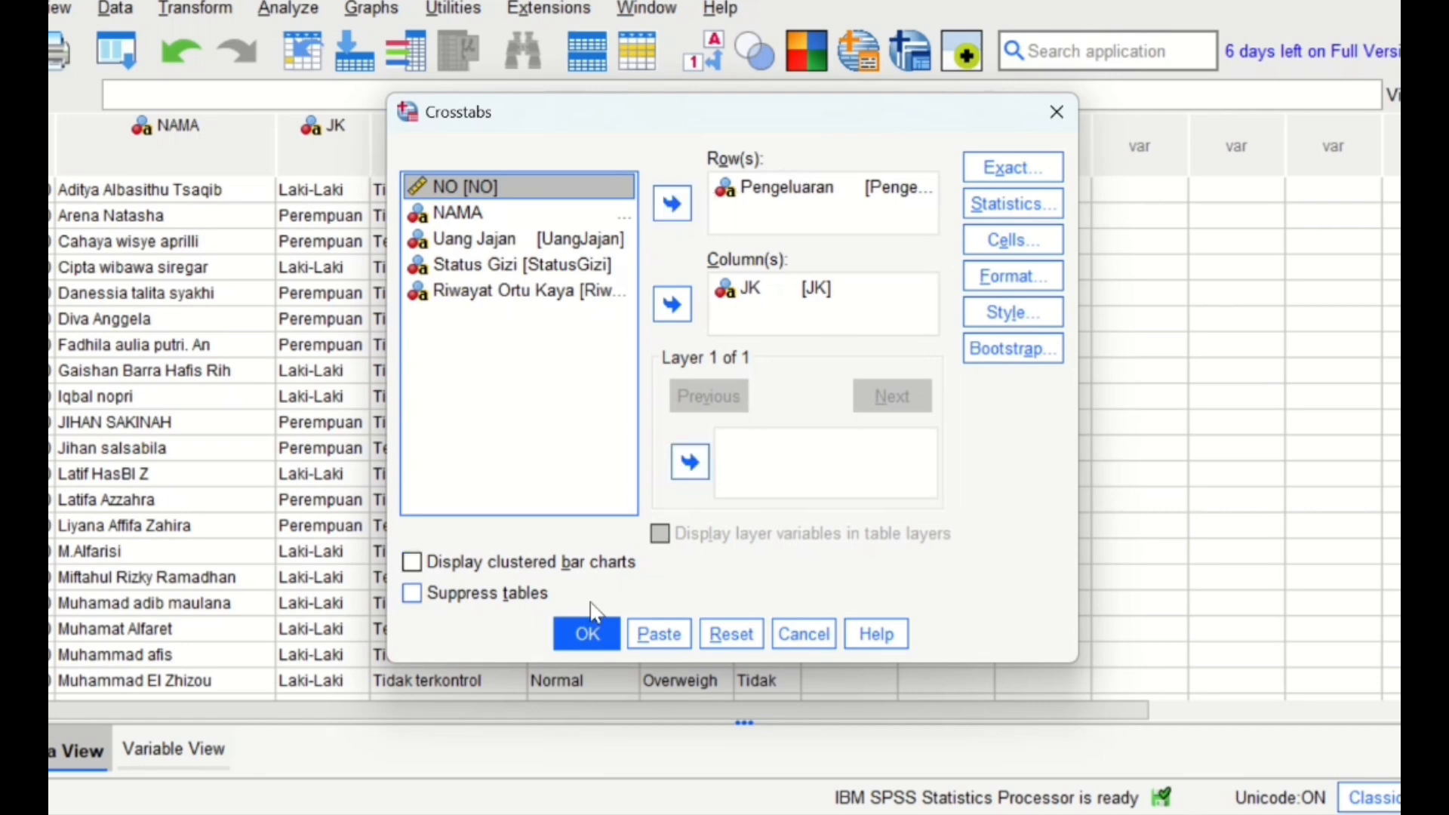
left_click(600, 642)
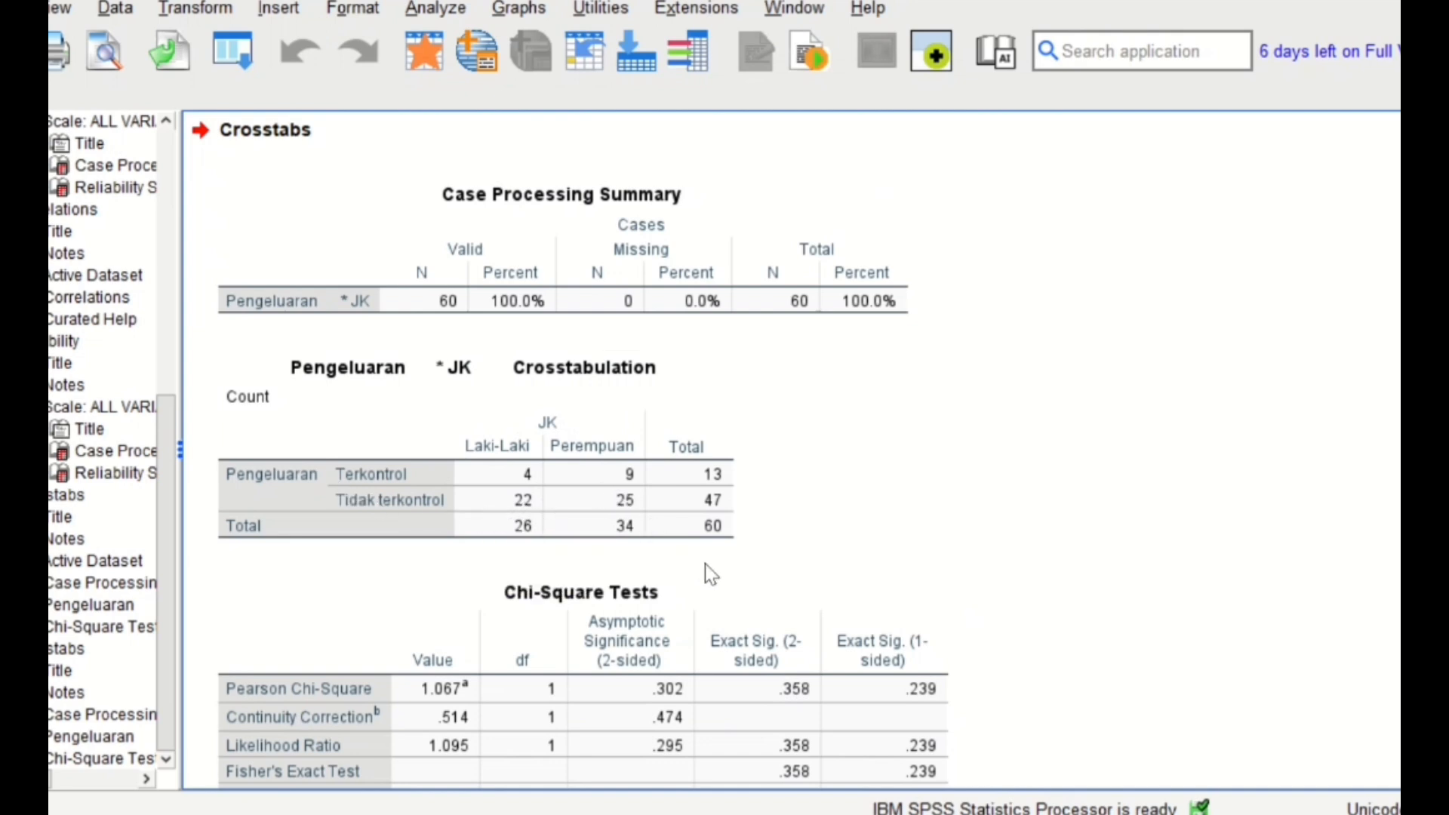
scroll(709, 574, "down", 3)
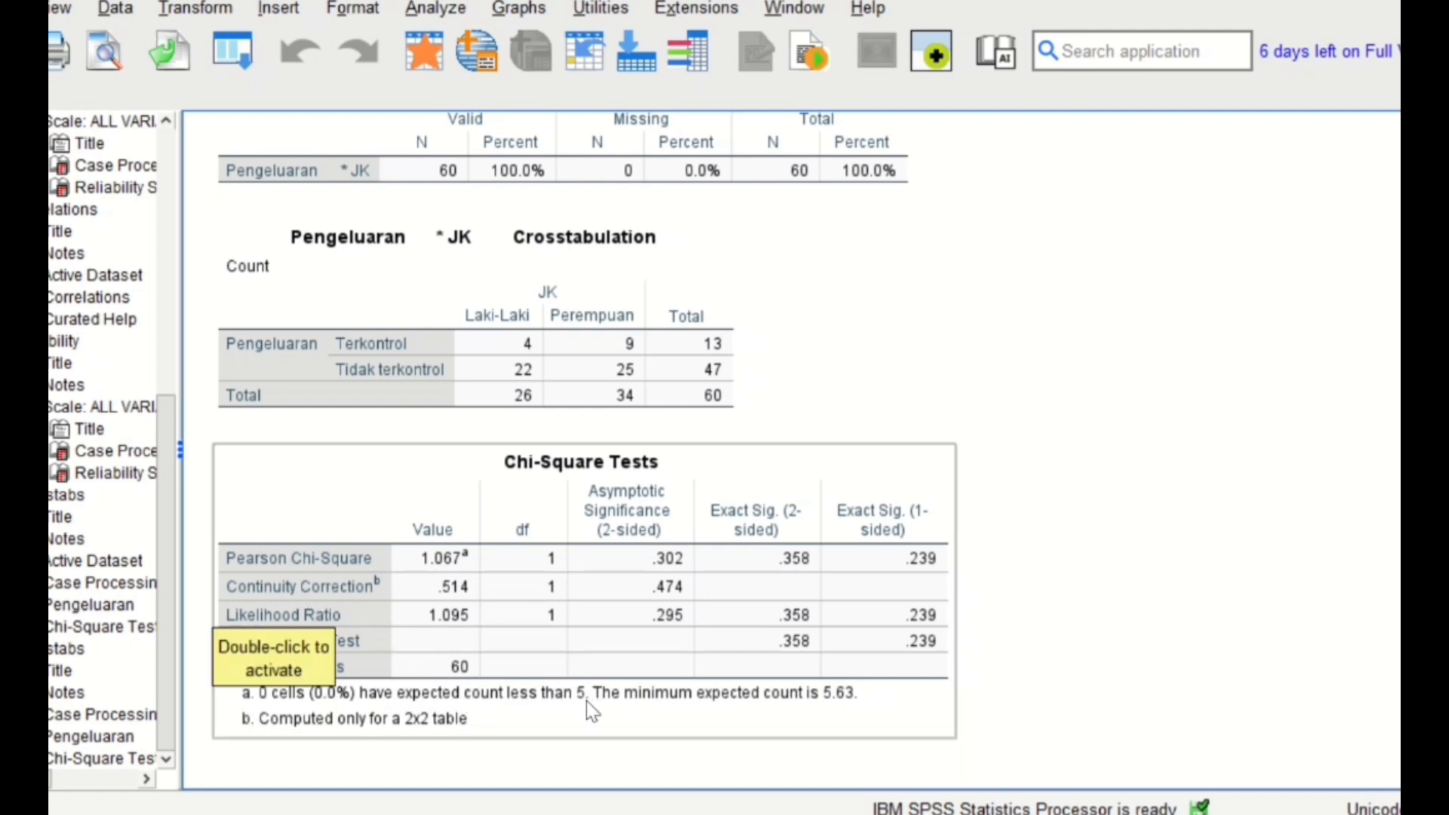
left_click(645, 749)
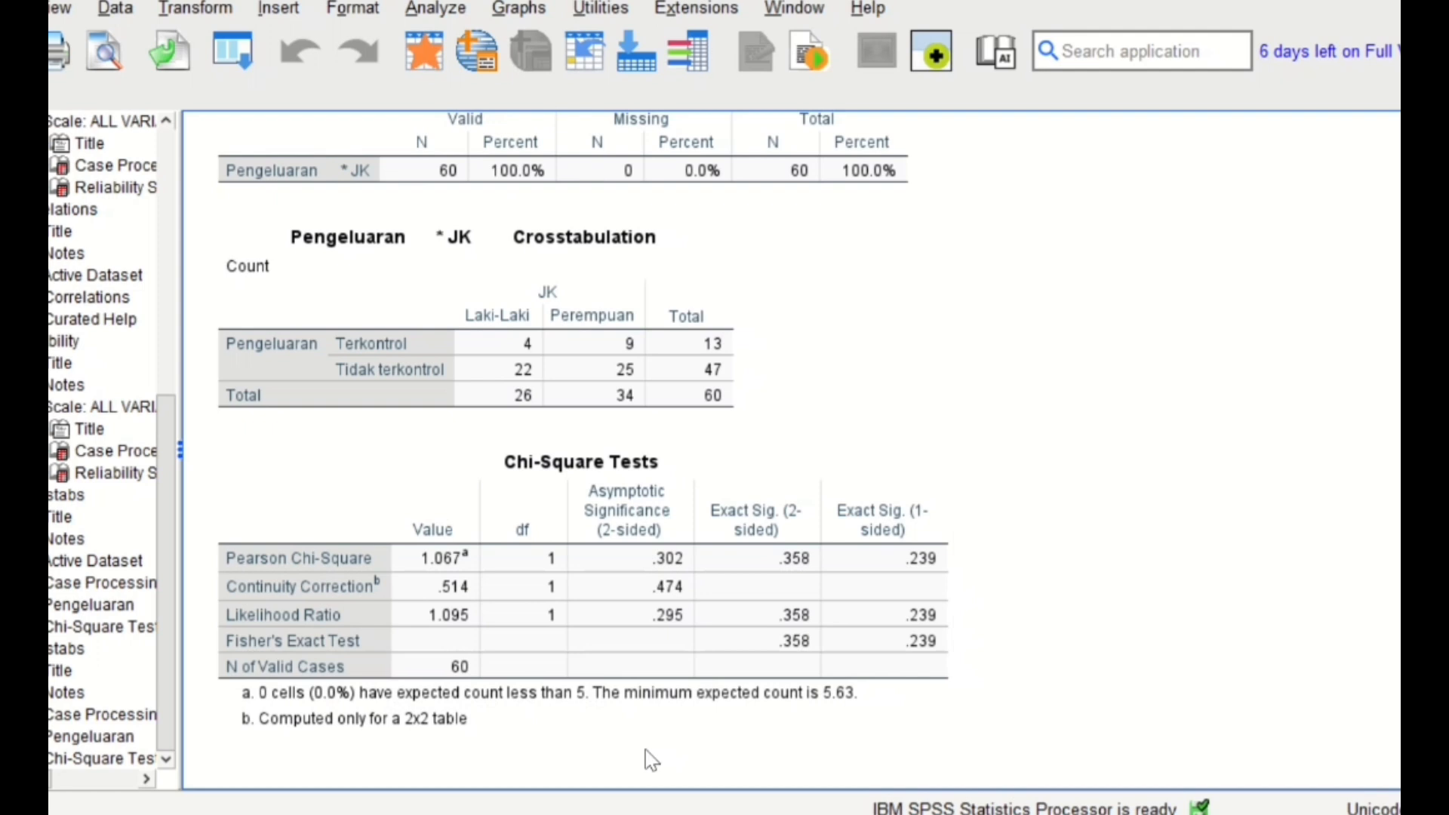